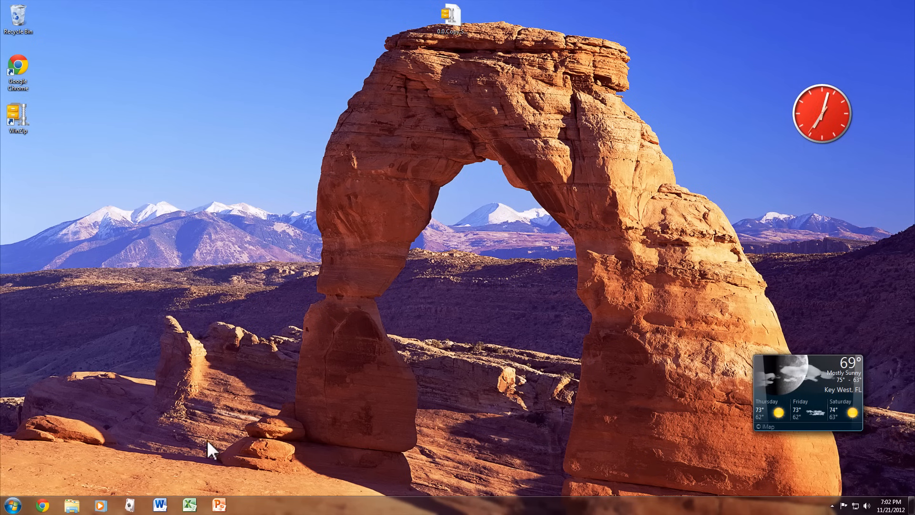
Launch Microsoft Word 2010 from the taskbar after browsing the Office programs in the Start menu
{"action": "left_click", "coordinate": [12, 504]}
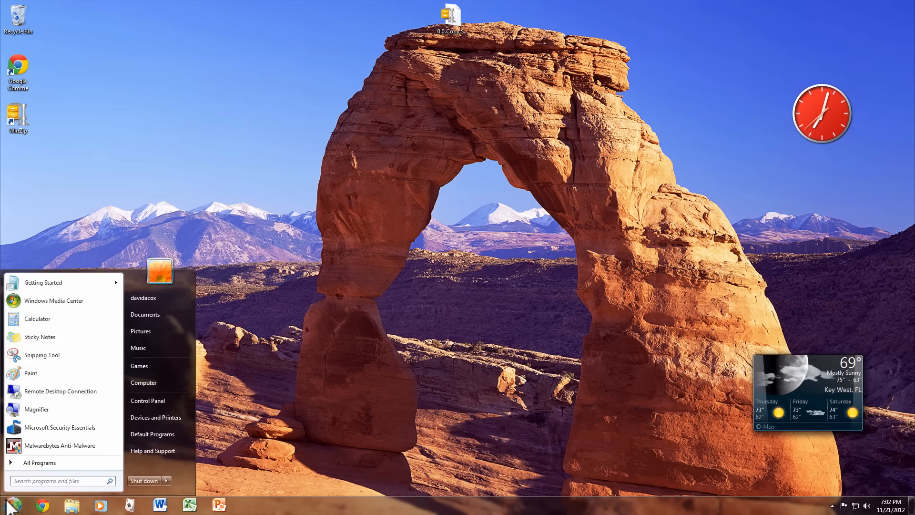
{"action": "left_click", "coordinate": [50, 464]}
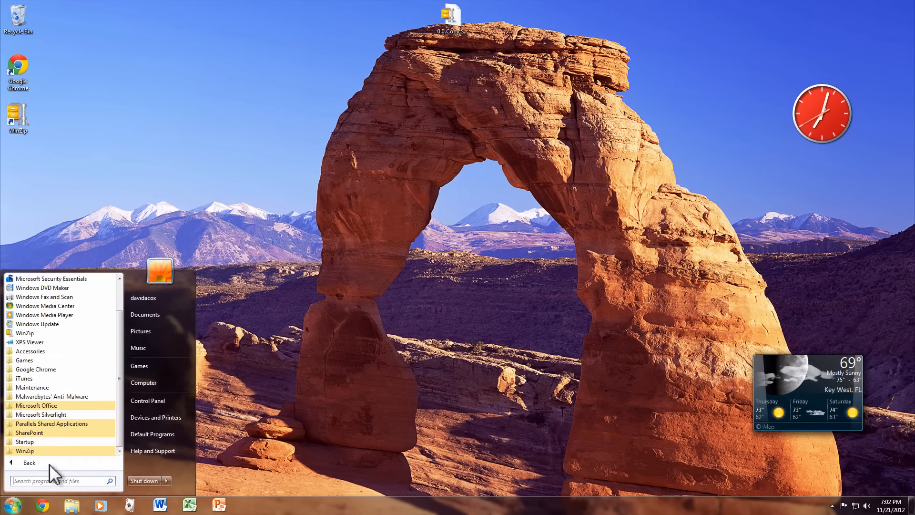
{"action": "left_click", "coordinate": [65, 405]}
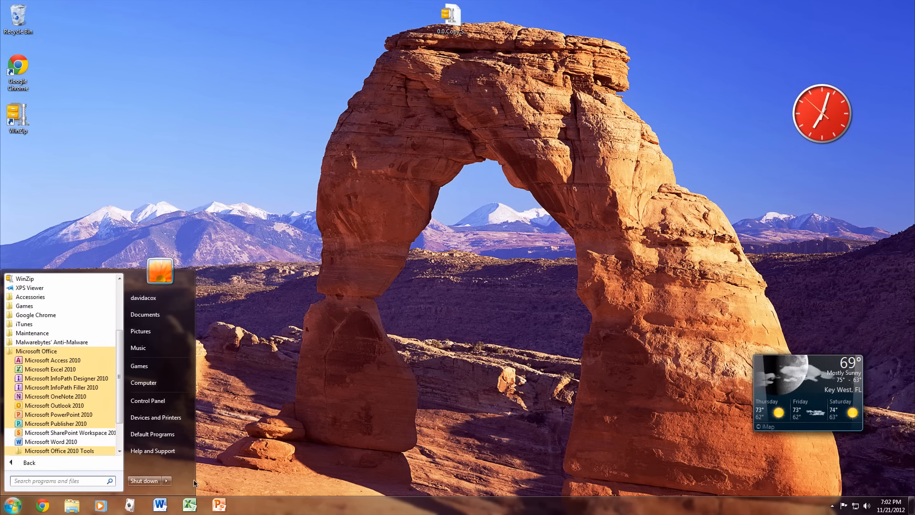
{"action": "right_click", "coordinate": [79, 441]}
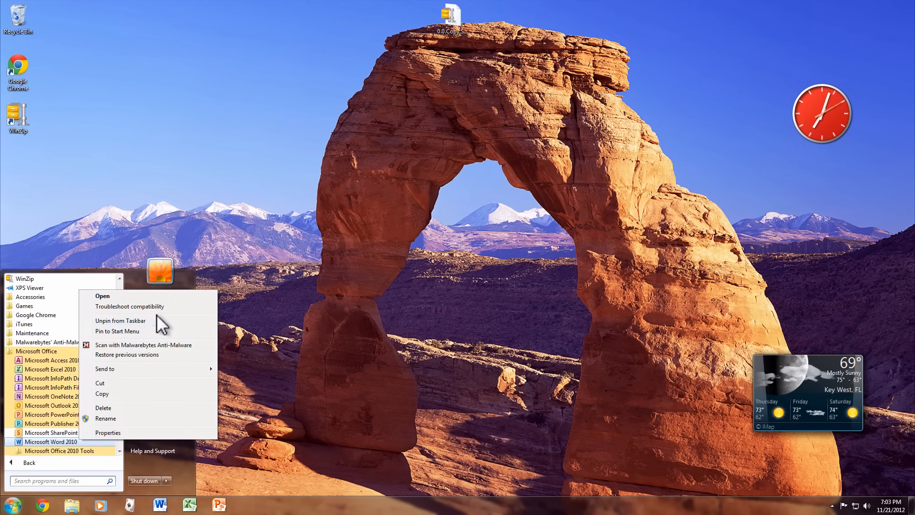
{"action": "left_click", "coordinate": [322, 319]}
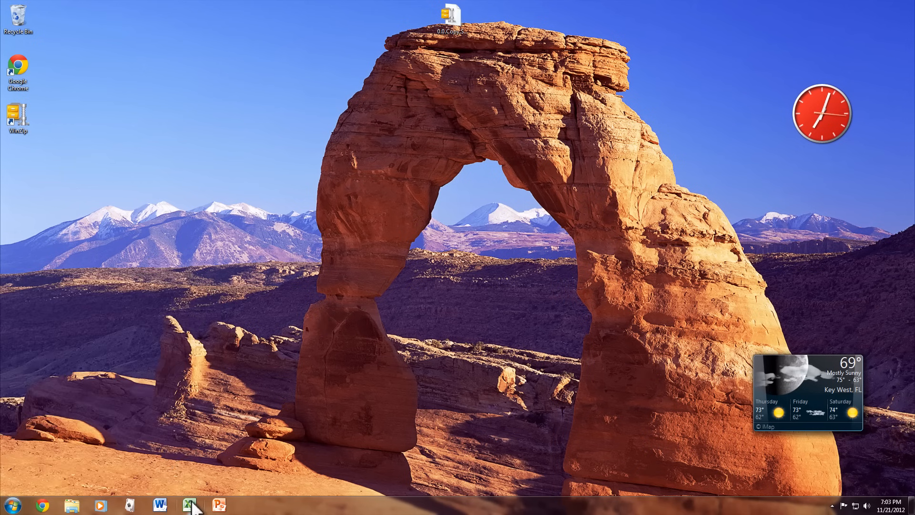
{"action": "left_click", "coordinate": [162, 506]}
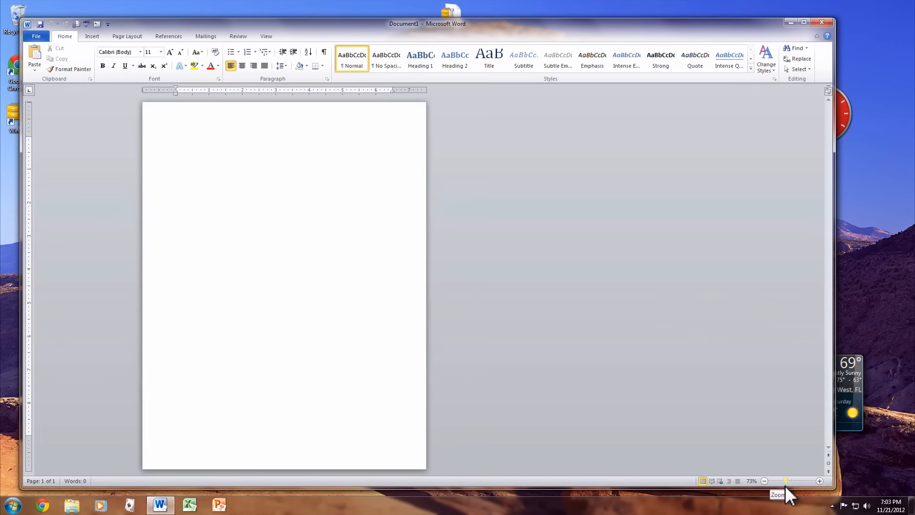
Zoom the blank document's page view in to 130%
{"action": "left_click", "coordinate": [818, 480]}
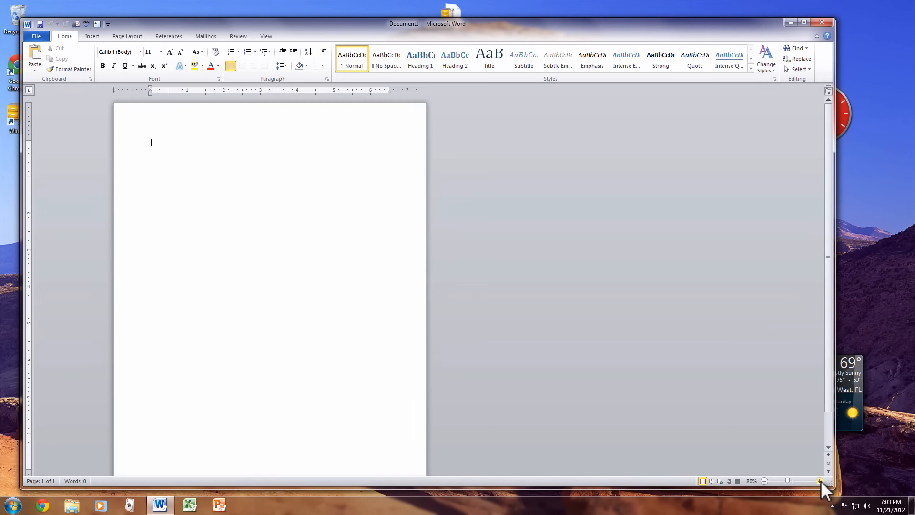
{"action": "left_click", "coordinate": [819, 480]}
{"action": "left_click", "coordinate": [818, 481]}
{"action": "left_click", "coordinate": [819, 481]}
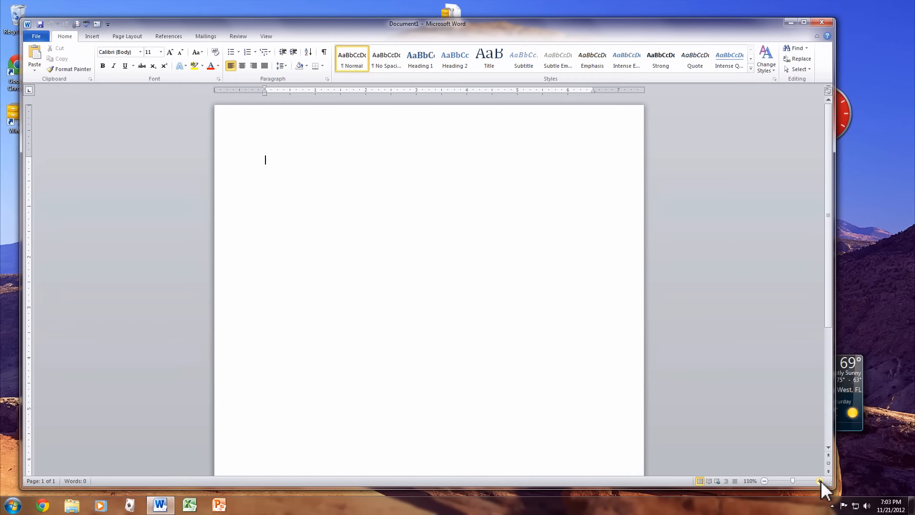
{"action": "left_click", "coordinate": [819, 480]}
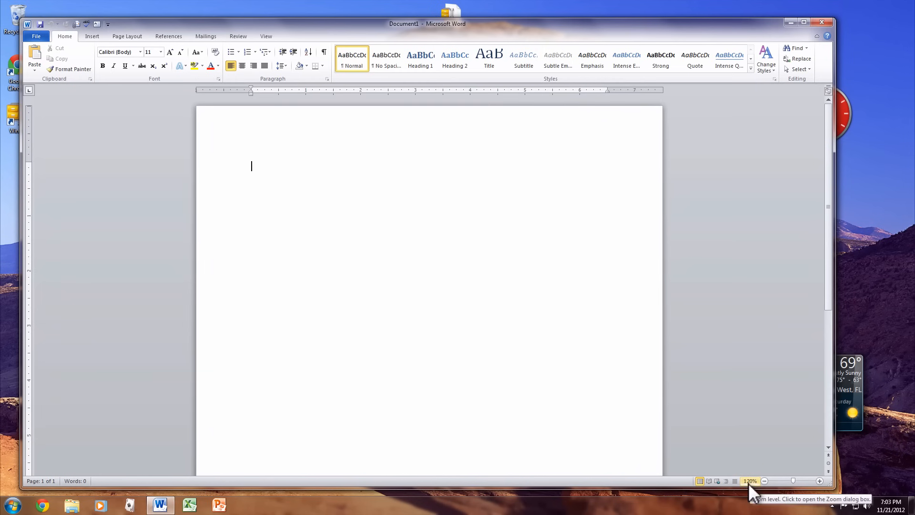
{"action": "left_click", "coordinate": [819, 481]}
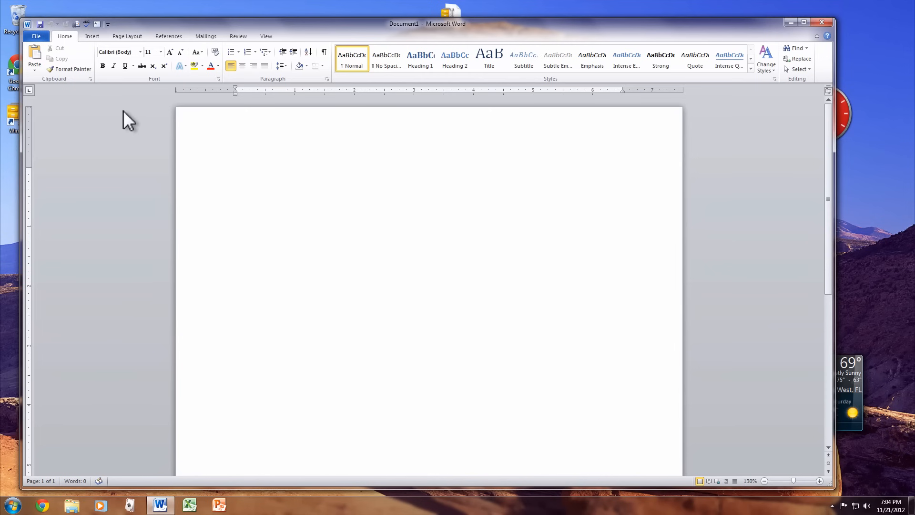
Go through File > Recent to File > New, listing Available Templates and Office.com categories
{"action": "left_click", "coordinate": [33, 38]}
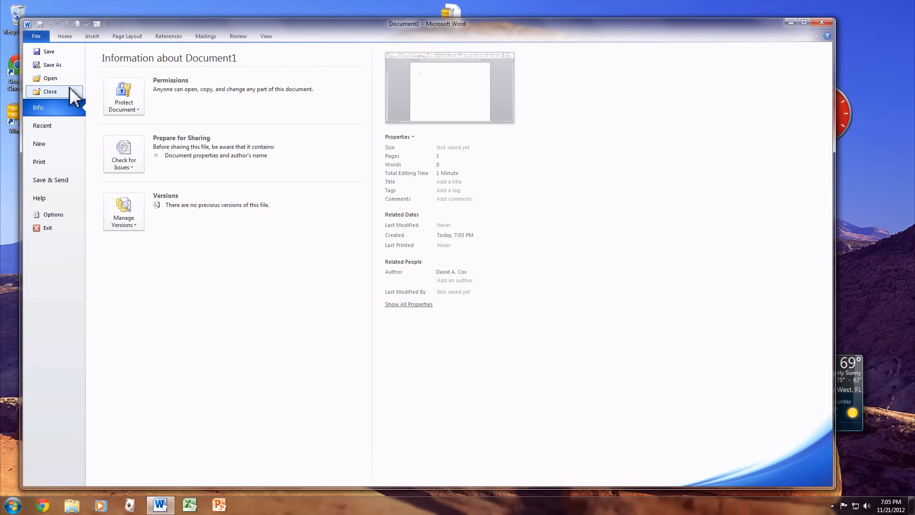
{"action": "left_click", "coordinate": [58, 124]}
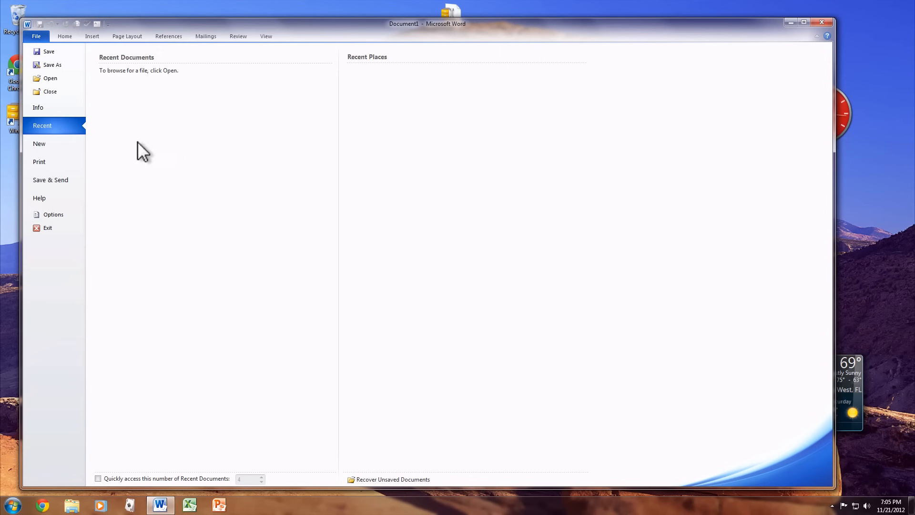
{"action": "left_click", "coordinate": [56, 144]}
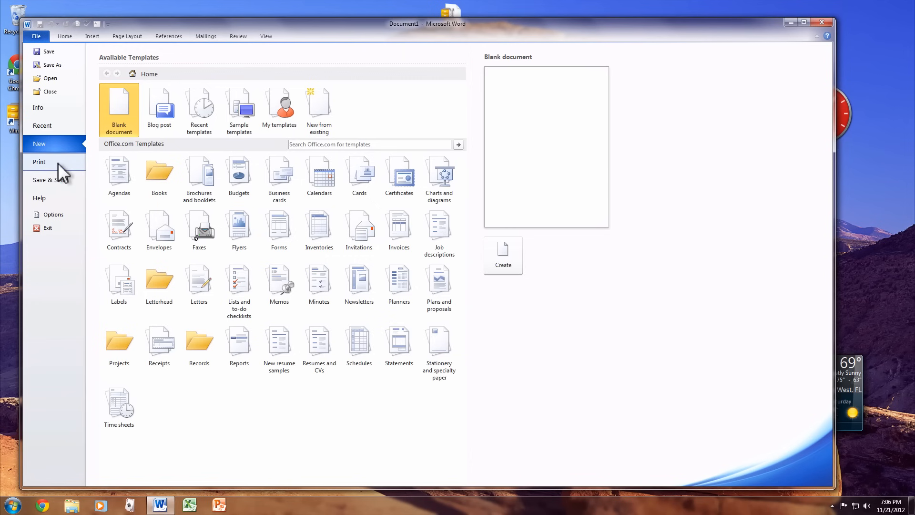
Open Word Options on its General page from the Save & Send backstage view
{"action": "left_click", "coordinate": [67, 176]}
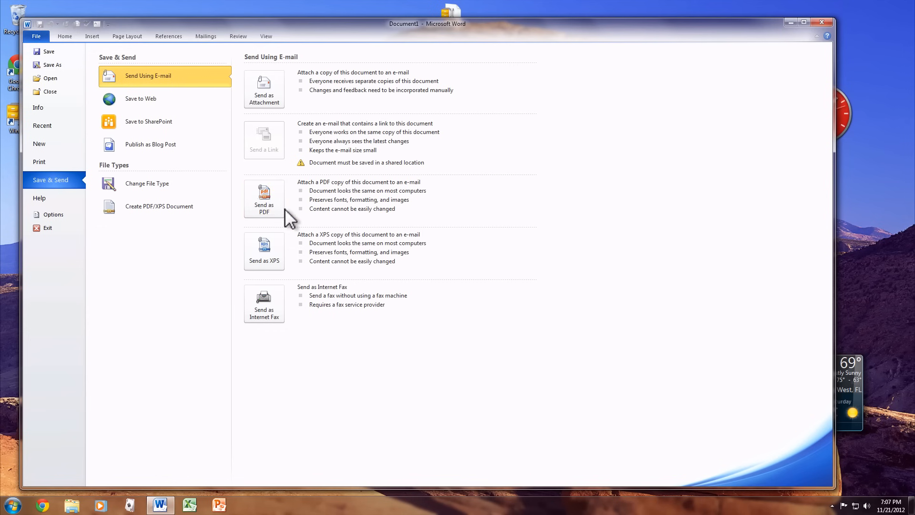
{"action": "left_click", "coordinate": [66, 213]}
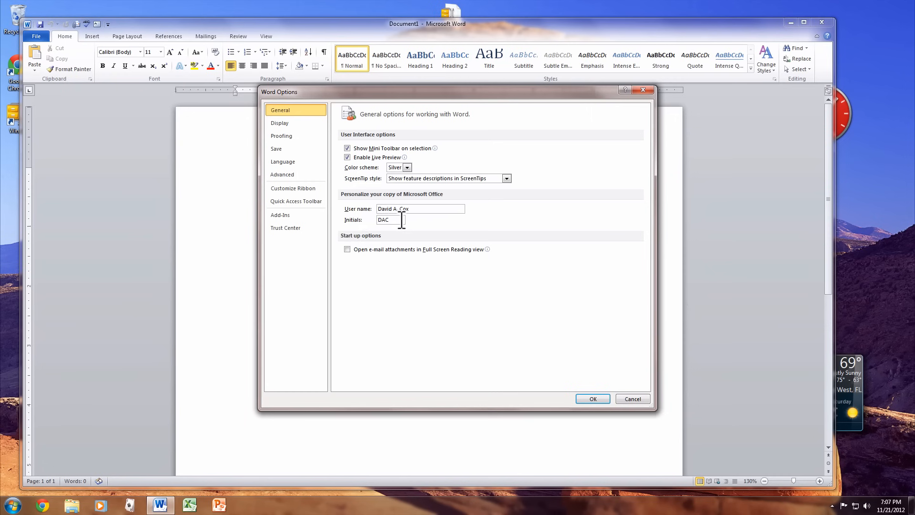
Switch Word Options to the Save page showing .docx format and 5-minute AutoRecover
{"action": "left_click", "coordinate": [293, 147]}
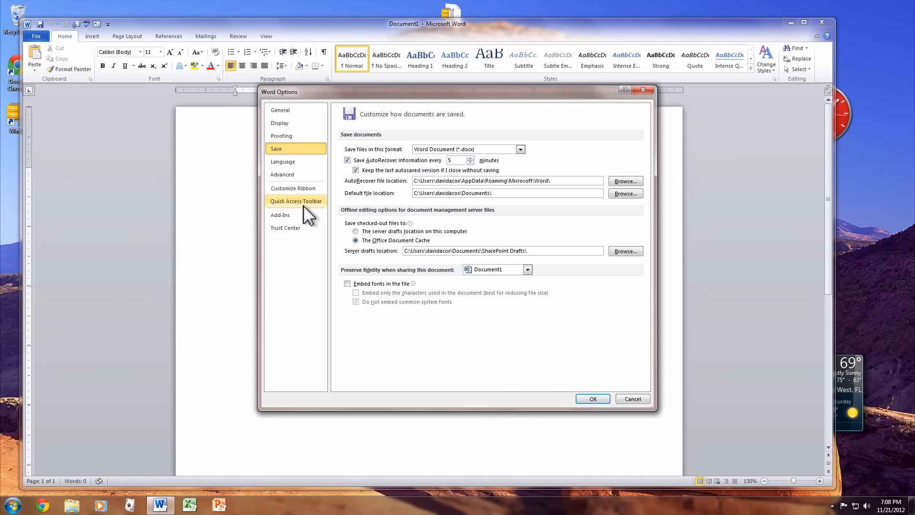
Remove Draw Text Box, Spelling & Grammar and E-mail from the Quick Access Toolbar list
{"action": "left_click", "coordinate": [273, 204]}
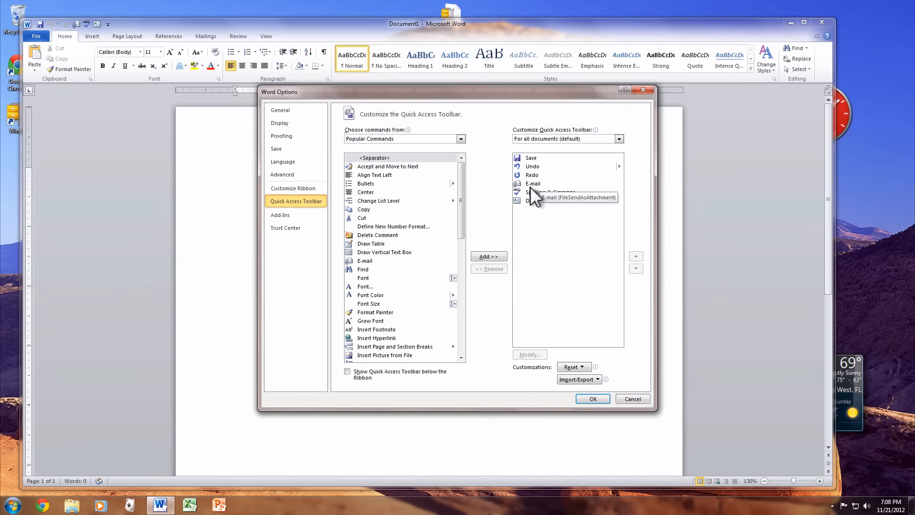
{"action": "left_click", "coordinate": [563, 200]}
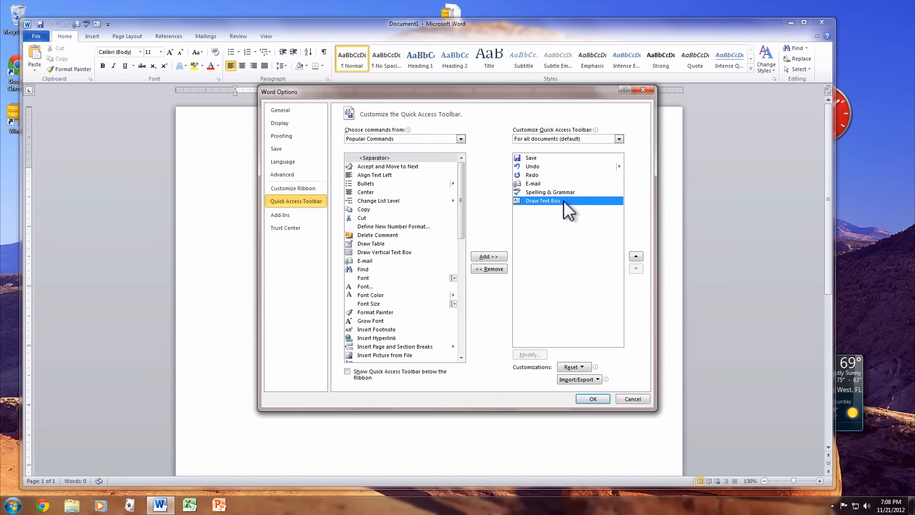
{"action": "left_click", "coordinate": [493, 269]}
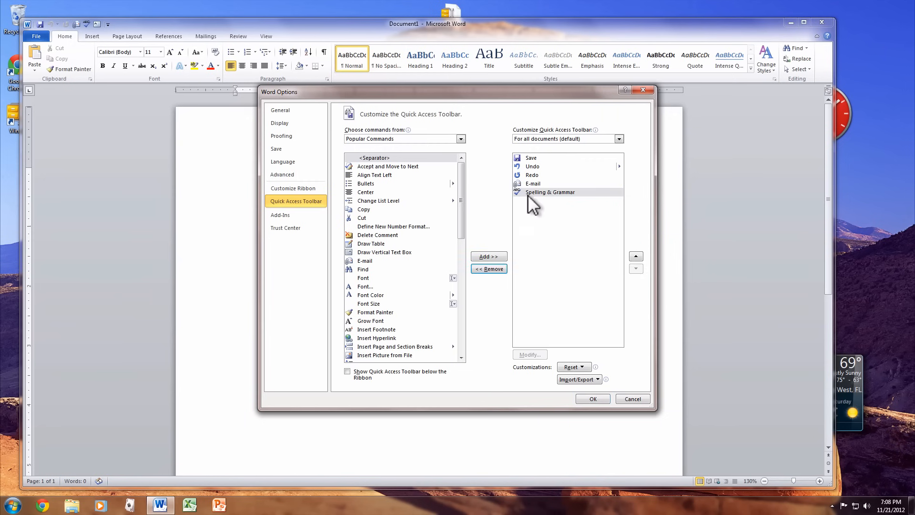
{"action": "left_click", "coordinate": [480, 269]}
{"action": "left_click", "coordinate": [479, 268]}
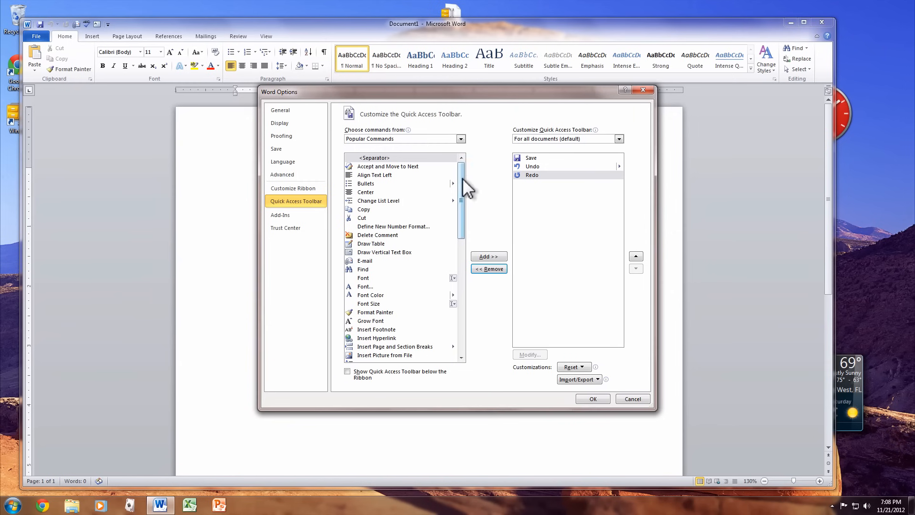
Add Spelling & Grammar and Text Box from Popular Commands to the Quick Access Toolbar, then OK
{"action": "left_click_drag", "start_coordinate": [462, 179], "coordinate": [459, 294]}
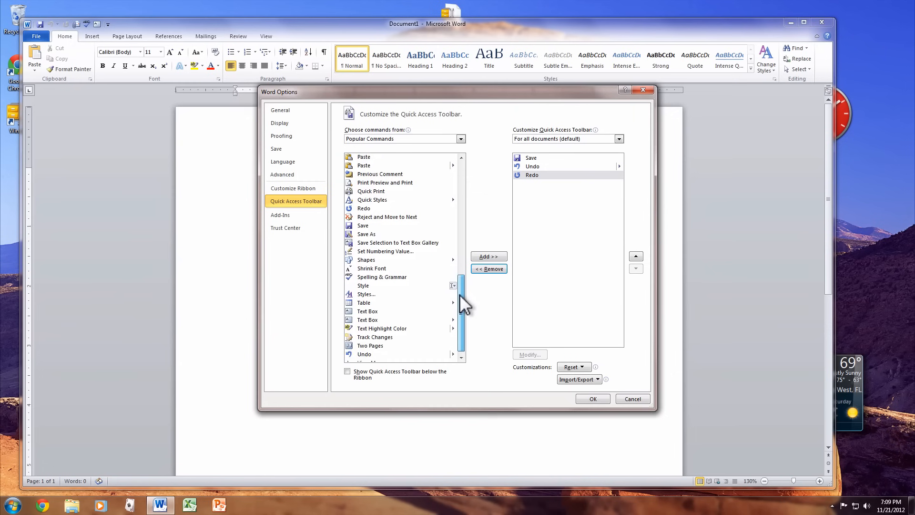
{"action": "left_click", "coordinate": [399, 278]}
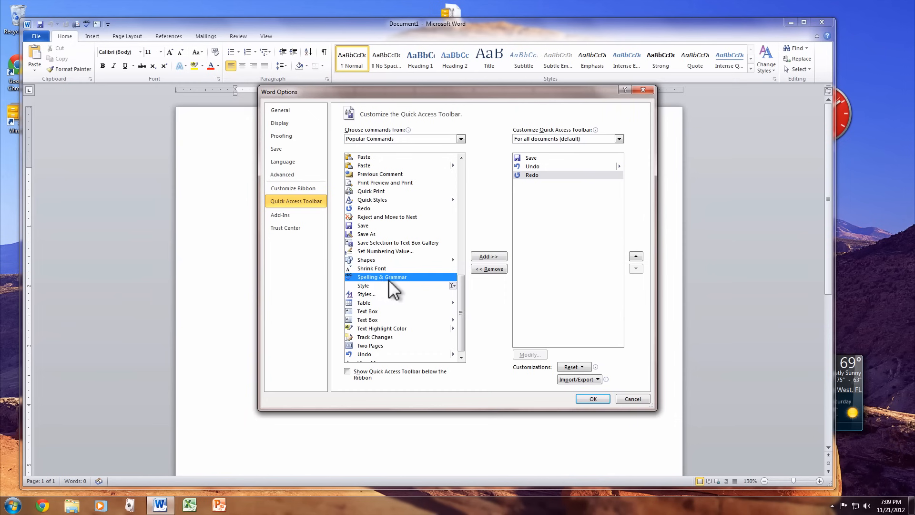
{"action": "left_click", "coordinate": [489, 258]}
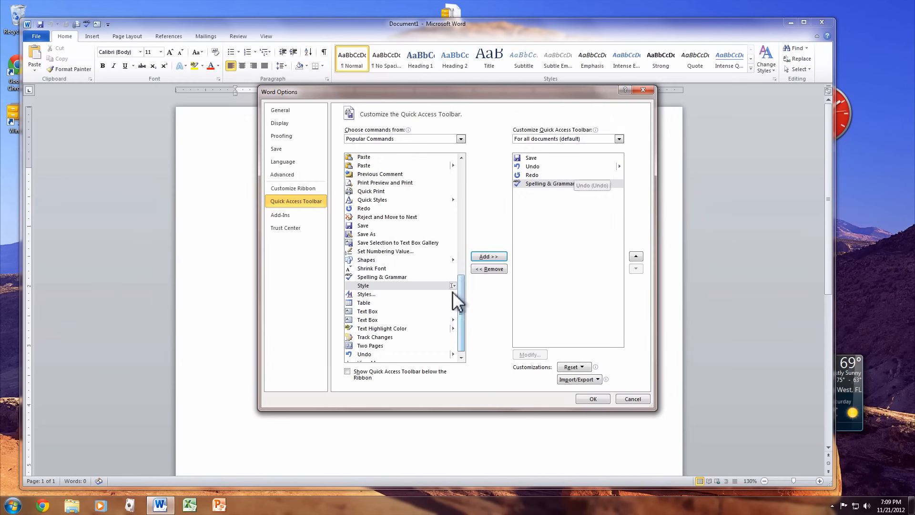
{"action": "left_click_drag", "start_coordinate": [459, 318], "coordinate": [430, 337]}
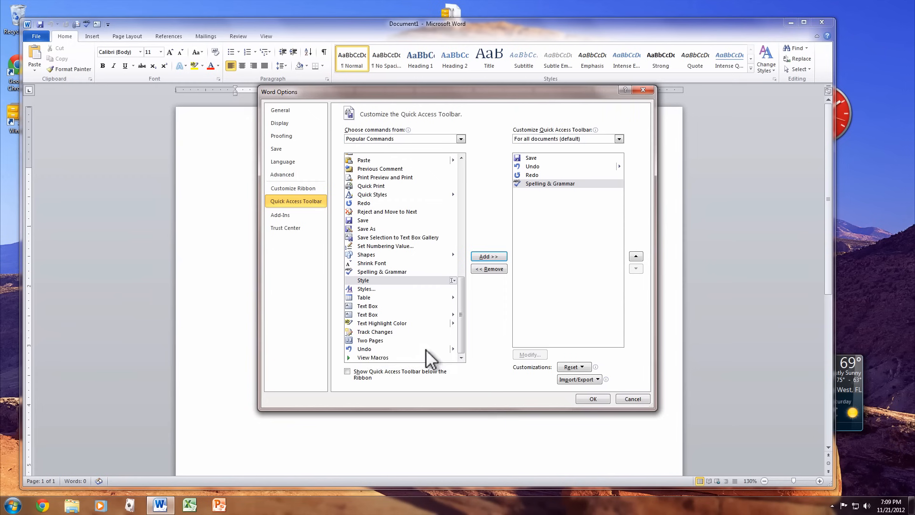
{"action": "left_click", "coordinate": [402, 306]}
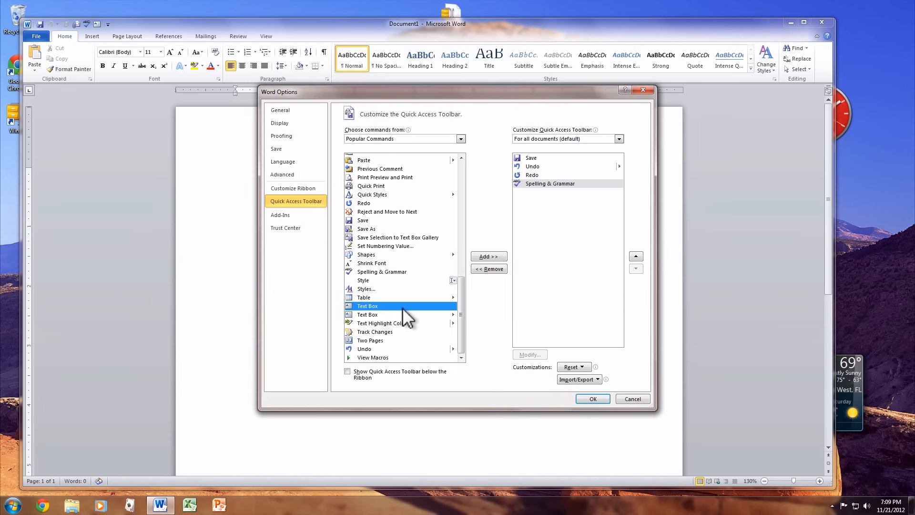
{"action": "left_click", "coordinate": [490, 260]}
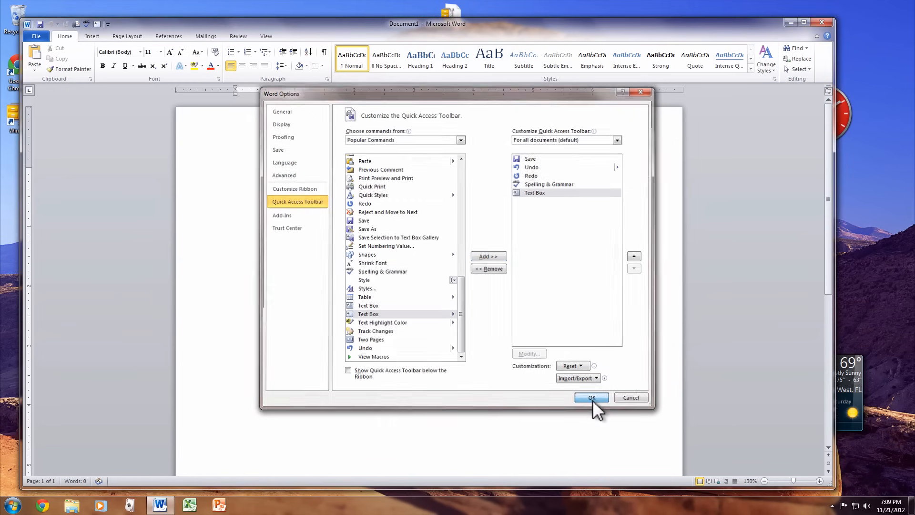
{"action": "left_click", "coordinate": [592, 399]}
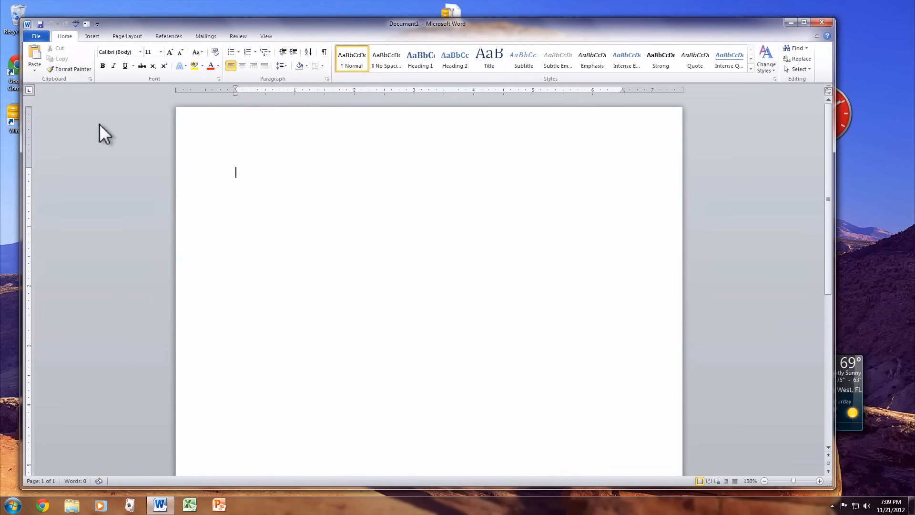
Reopen Word Options from the File backstage on the Customize Ribbon page
{"action": "left_click", "coordinate": [36, 35]}
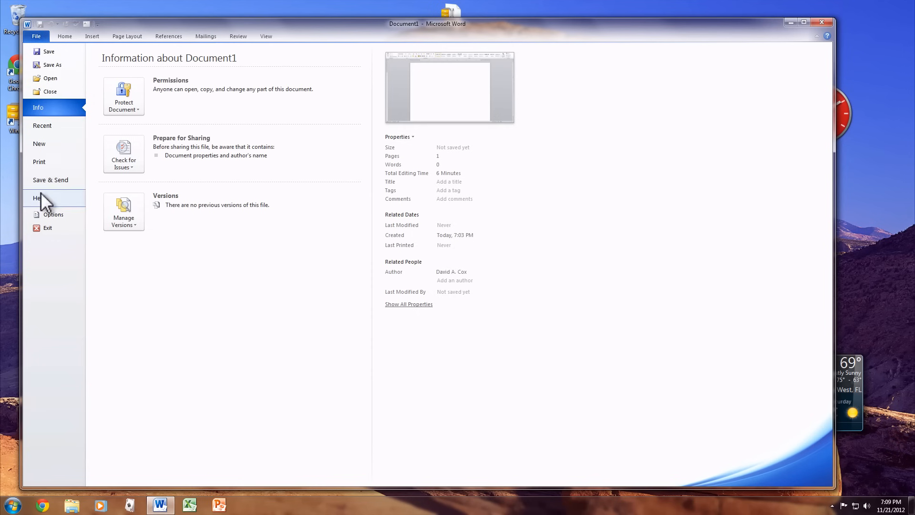
{"action": "left_click", "coordinate": [44, 213]}
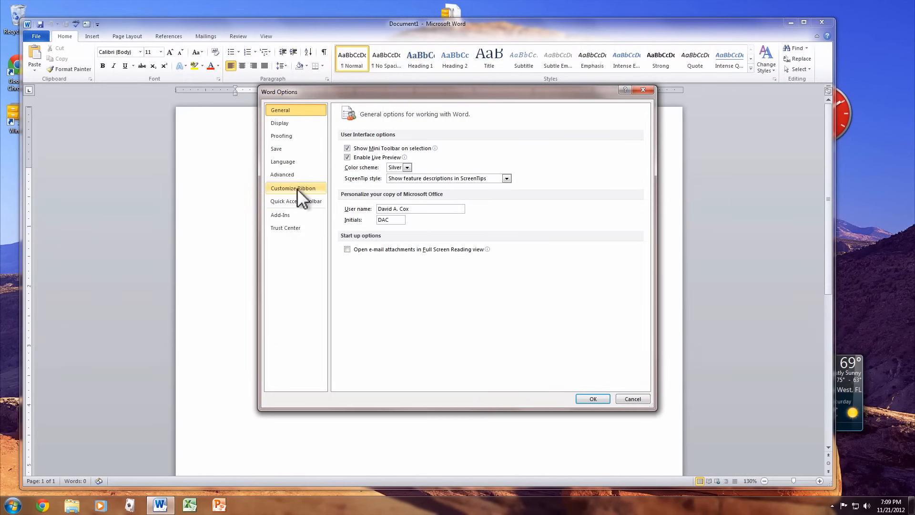
{"action": "left_click", "coordinate": [310, 189]}
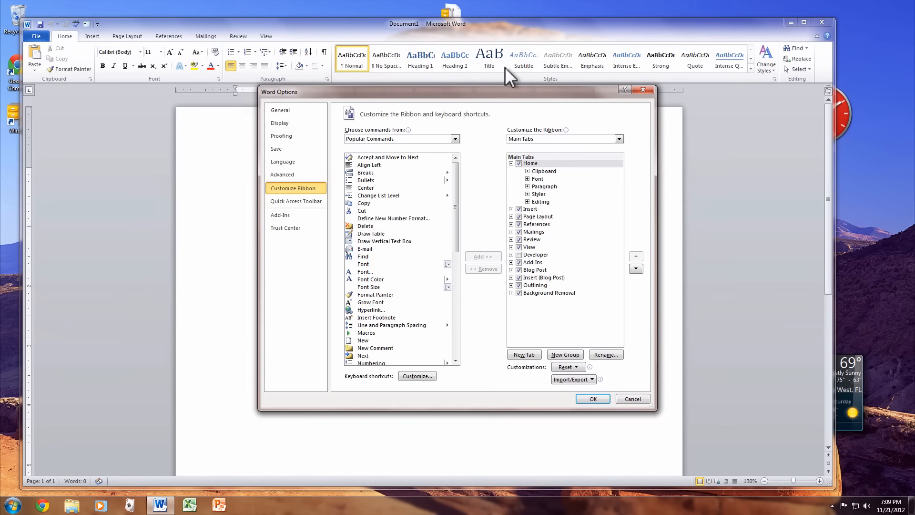
Remove the Styles group from the Home tab in Customize Ribbon and confirm with OK
{"action": "left_click_drag", "start_coordinate": [496, 92], "coordinate": [460, 144]}
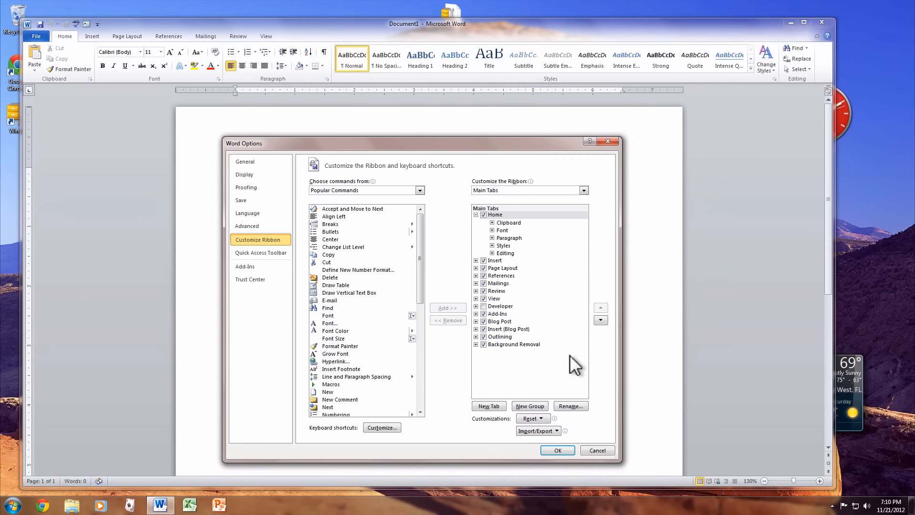
{"action": "left_click", "coordinate": [475, 214]}
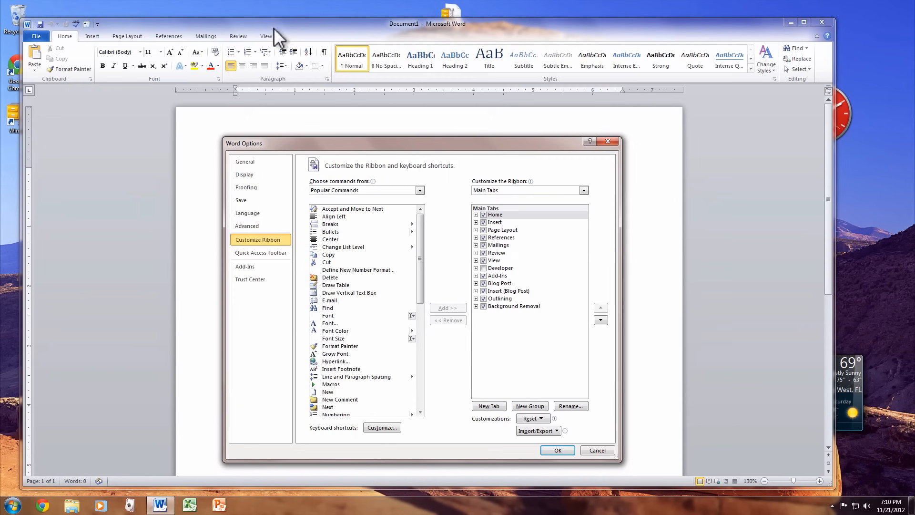
{"action": "left_click", "coordinate": [475, 214]}
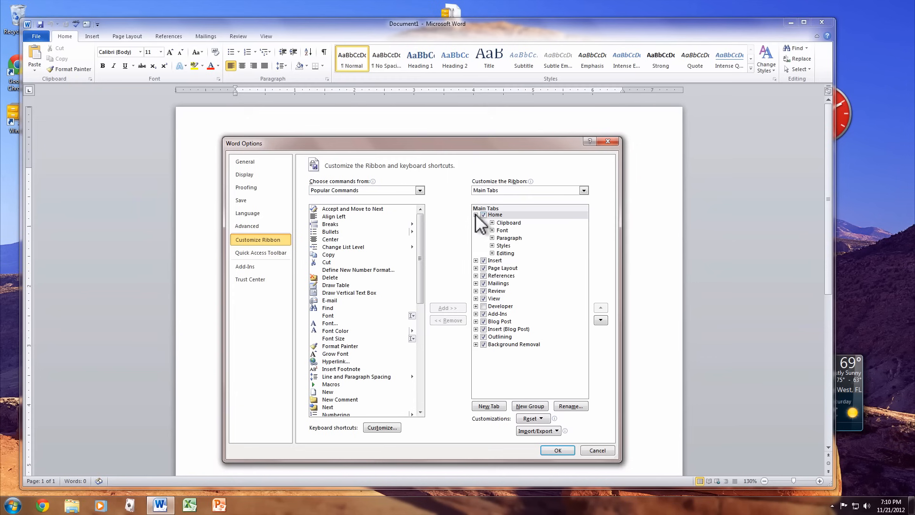
{"action": "right_click", "coordinate": [509, 245]}
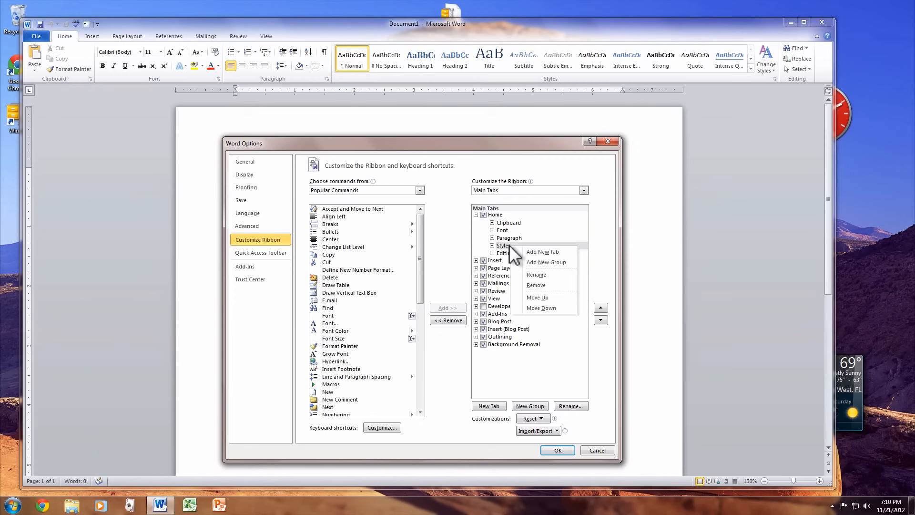
{"action": "left_click", "coordinate": [555, 292]}
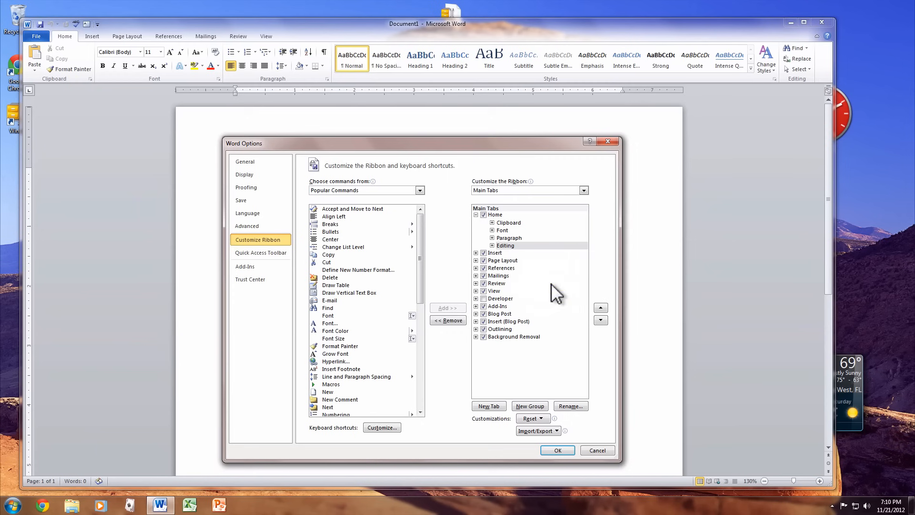
{"action": "left_click", "coordinate": [552, 450]}
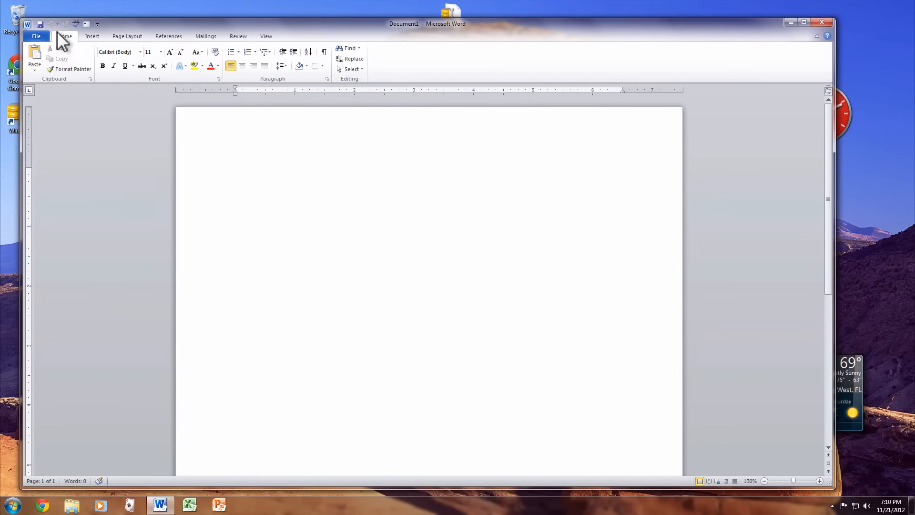
{"action": "left_click", "coordinate": [36, 35]}
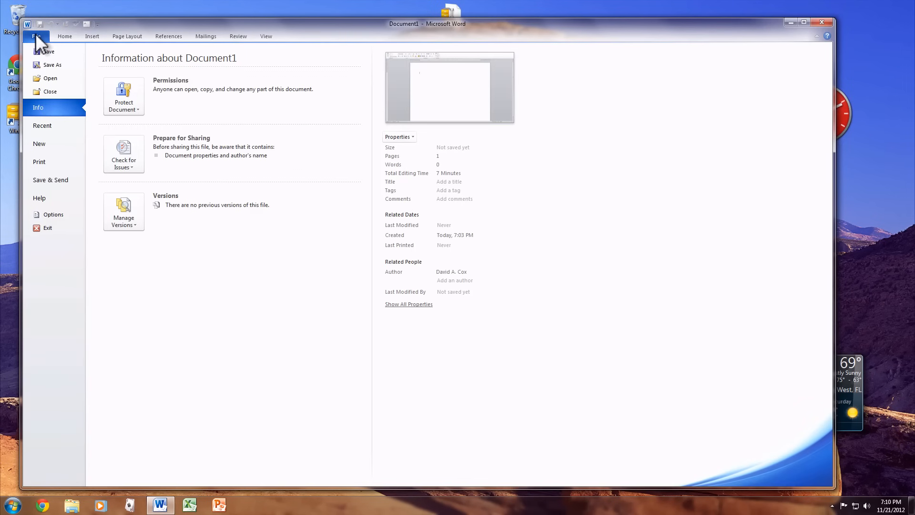
{"action": "left_click", "coordinate": [53, 213]}
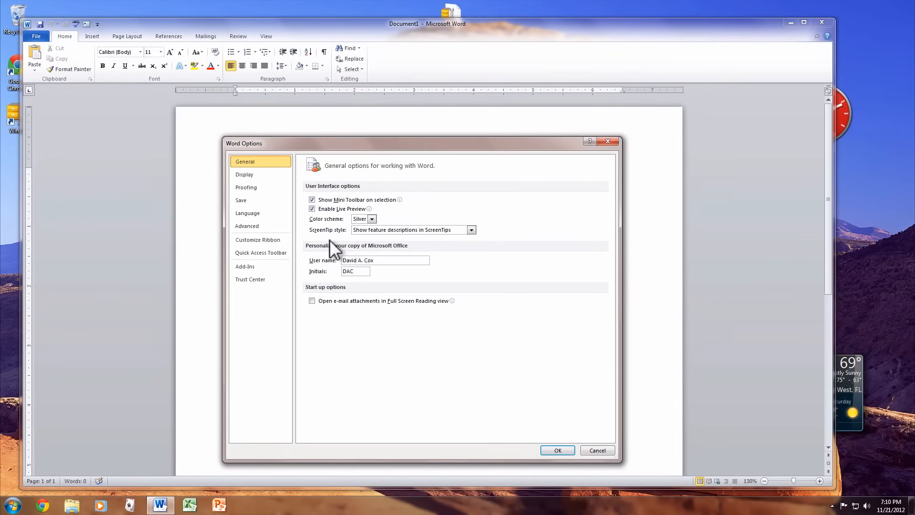
{"action": "left_click", "coordinate": [263, 250]}
{"action": "left_click", "coordinate": [263, 236]}
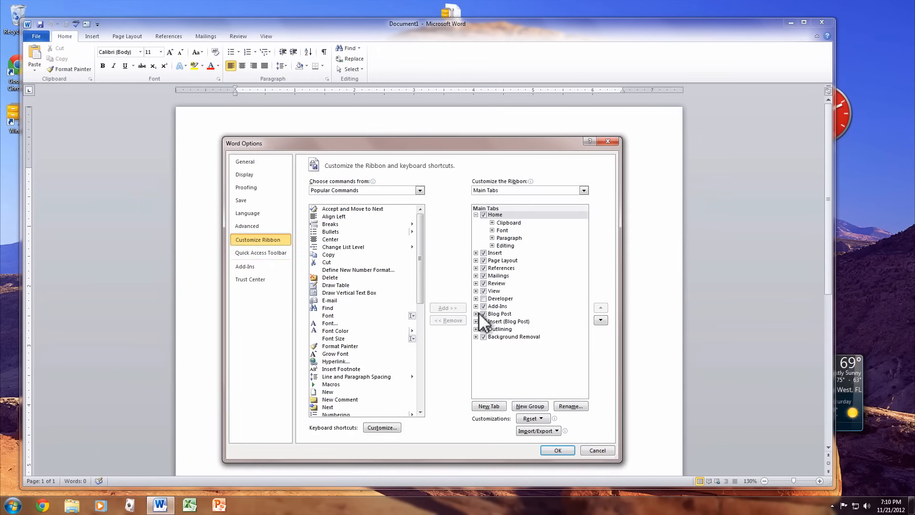
{"action": "left_click_drag", "start_coordinate": [422, 264], "coordinate": [421, 350]}
{"action": "left_click_drag", "start_coordinate": [421, 361], "coordinate": [421, 271]}
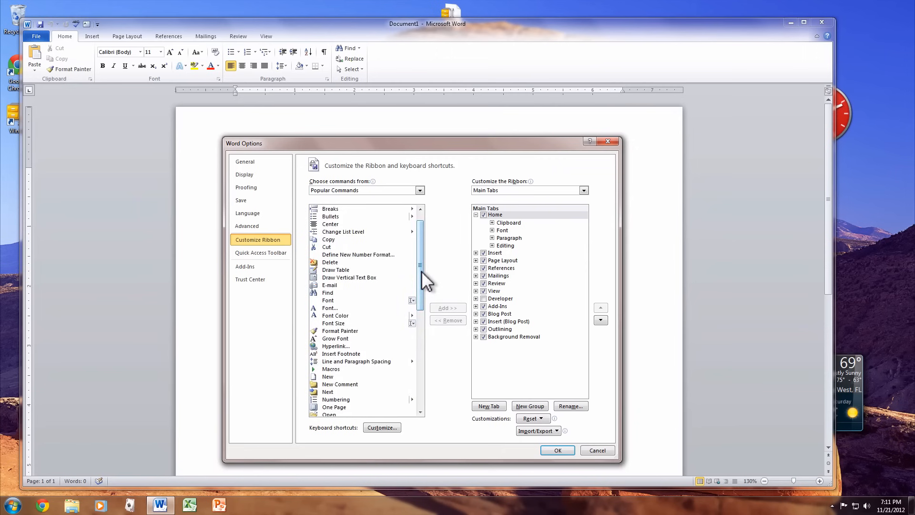
{"action": "left_click", "coordinate": [595, 450]}
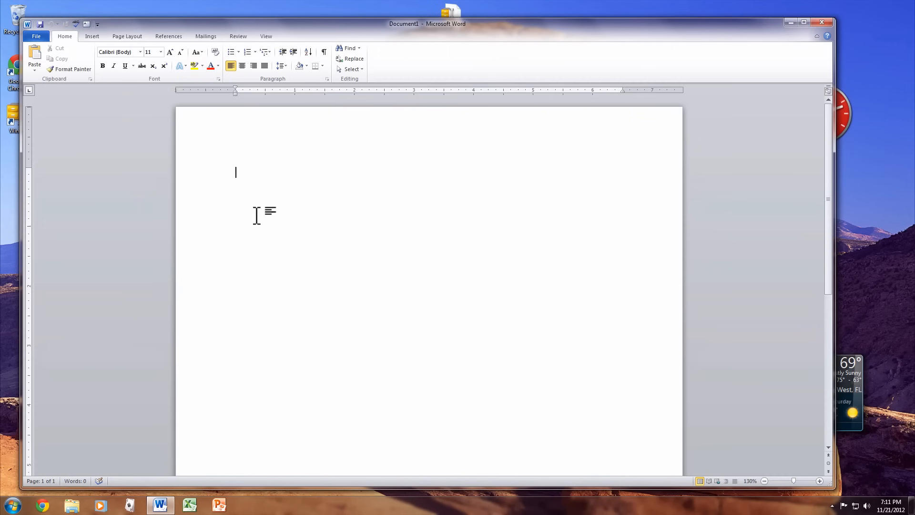
Type 'The cat chased the dog.' and select the whole line
{"action": "type", "text": "The cat chased the dog."}
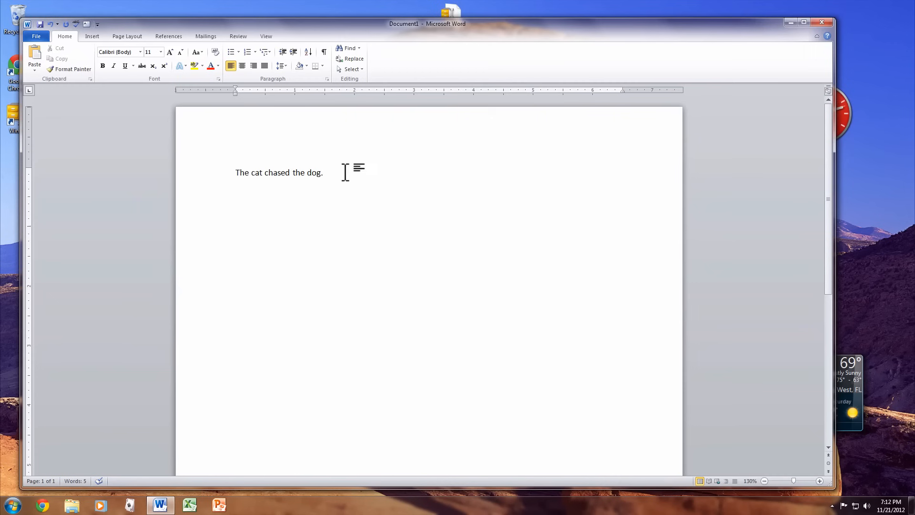
{"action": "left_click_drag", "start_coordinate": [345, 172], "coordinate": [235, 173]}
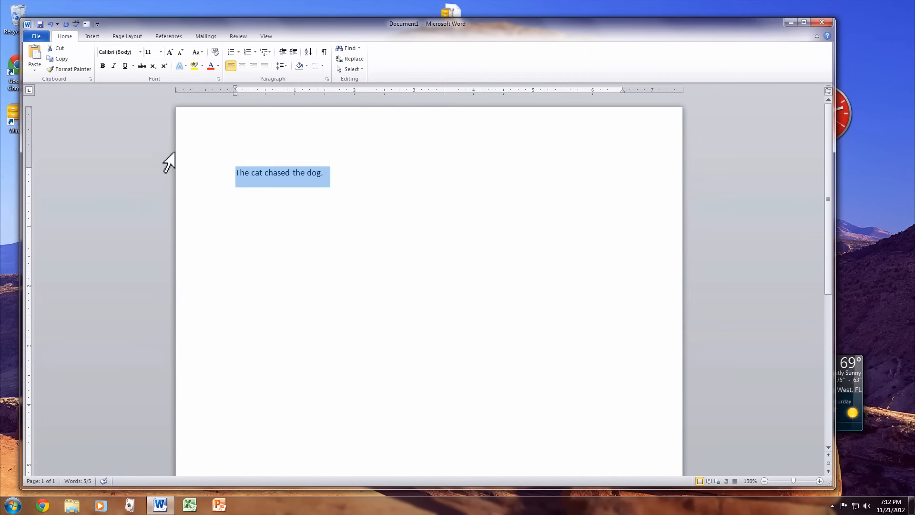
Make the selected sentence 14 point in Arial Black
{"action": "left_click", "coordinate": [160, 53]}
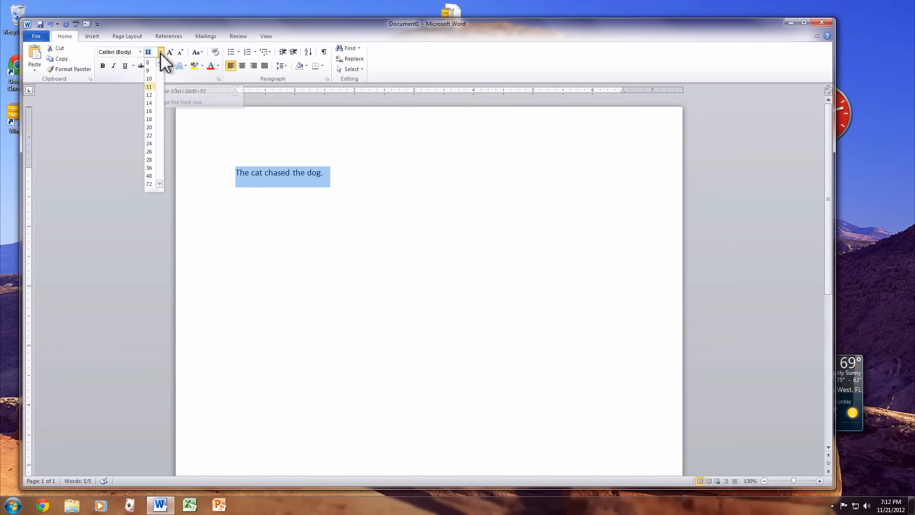
{"action": "left_click", "coordinate": [152, 102]}
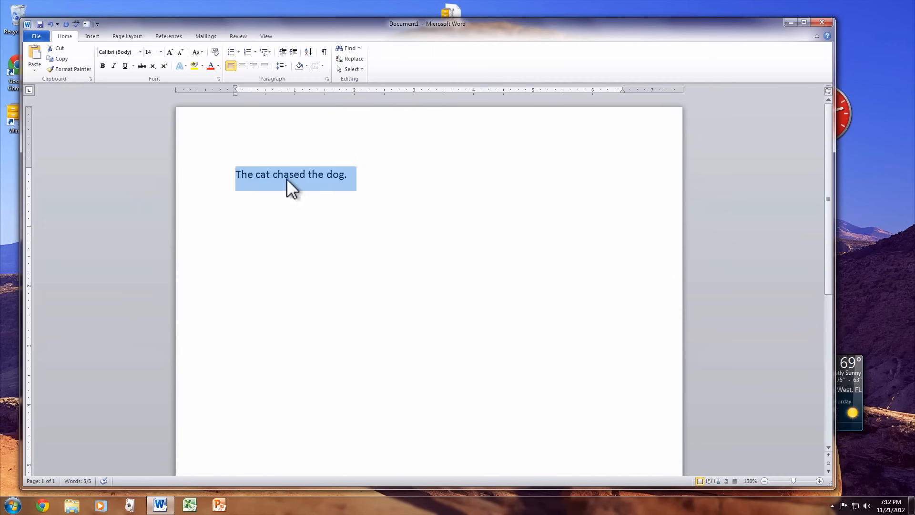
{"action": "left_click", "coordinate": [140, 52]}
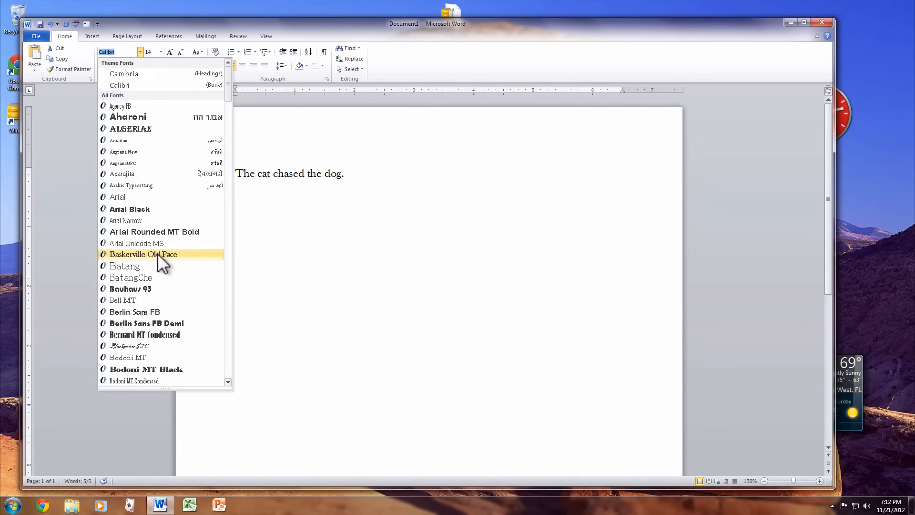
{"action": "left_click", "coordinate": [164, 209]}
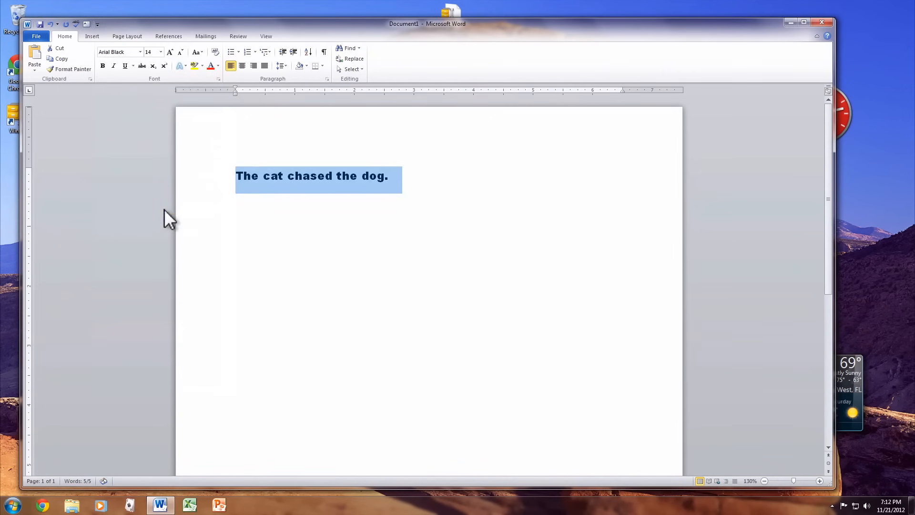
Bold the word 'dog.' and set it to regular Arial
{"action": "left_click", "coordinate": [323, 211]}
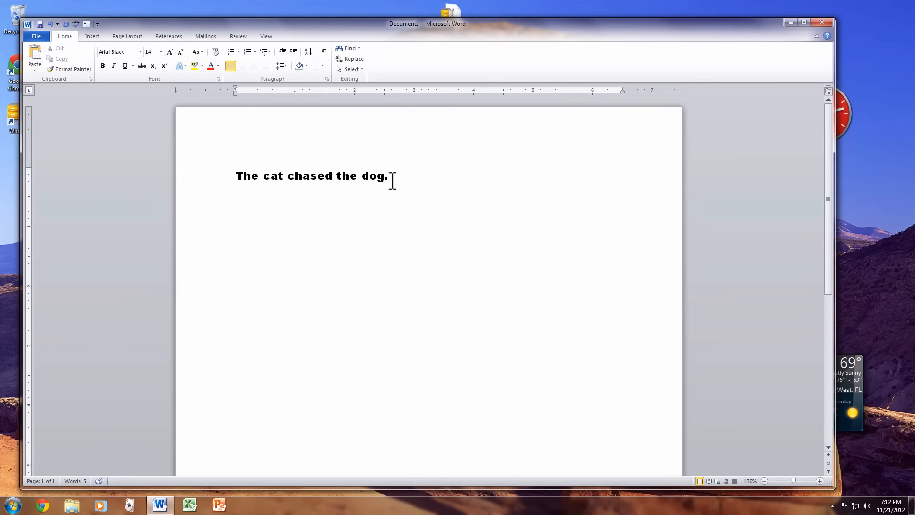
{"action": "left_click_drag", "start_coordinate": [387, 177], "coordinate": [367, 175]}
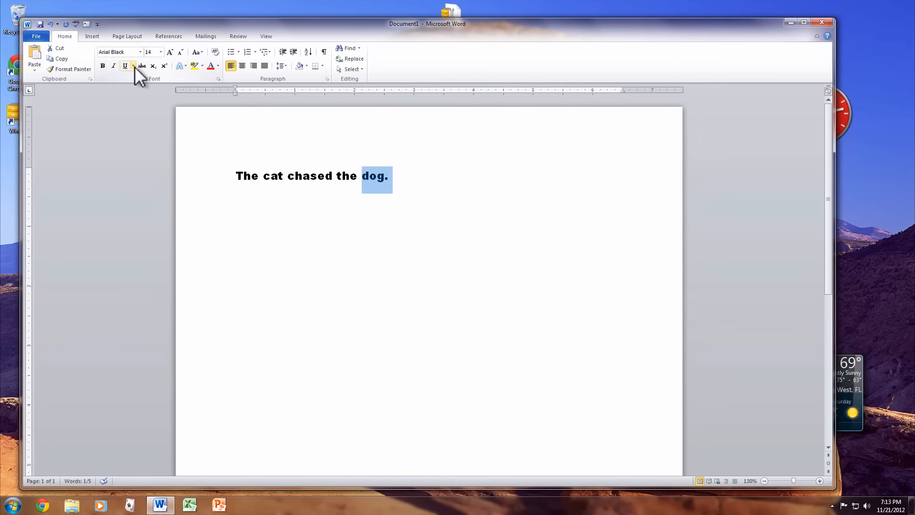
{"action": "left_click", "coordinate": [102, 67]}
{"action": "left_click", "coordinate": [139, 52]}
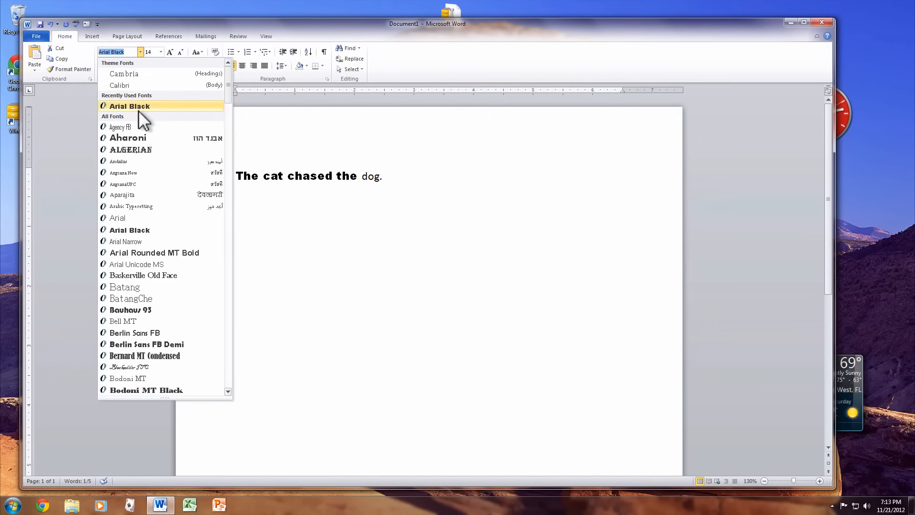
{"action": "left_click", "coordinate": [146, 218]}
Set the words before 'dog.' to Arial so the whole line matches
{"action": "left_click", "coordinate": [396, 174]}
{"action": "left_click", "coordinate": [202, 168]}
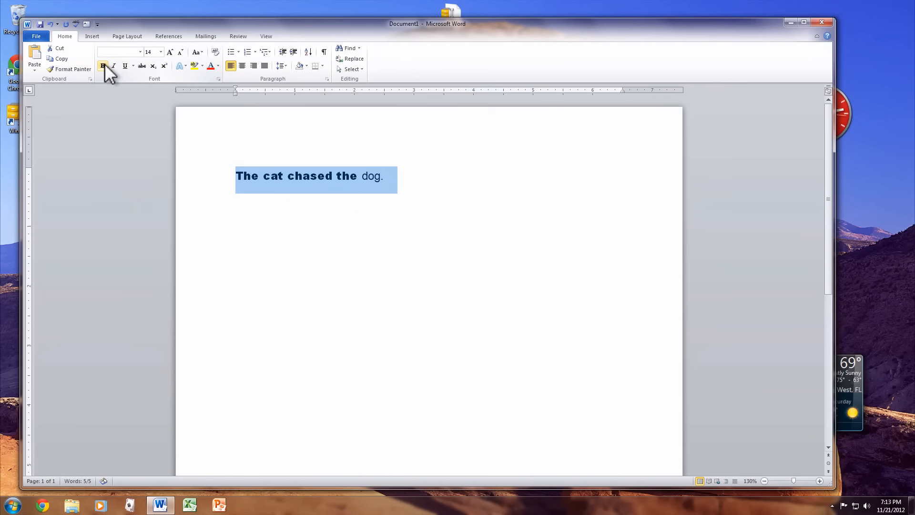
{"action": "left_click", "coordinate": [243, 193]}
{"action": "mouse_move", "coordinate": [360, 177]}
{"action": "left_mouse_down"}
{"action": "mouse_move", "coordinate": [243, 171]}
{"action": "mouse_move", "coordinate": [357, 174]}
{"action": "mouse_move", "coordinate": [348, 173]}
{"action": "left_mouse_up"}
{"action": "left_click", "coordinate": [141, 52]}
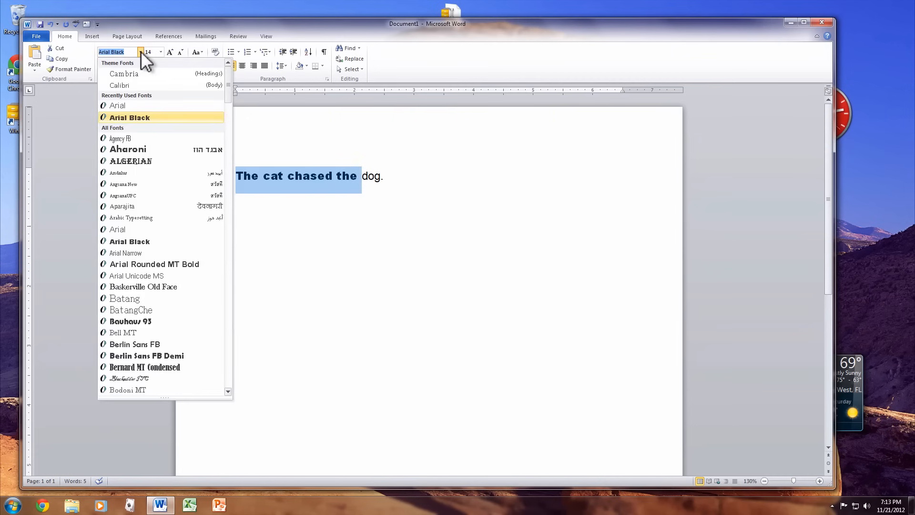
{"action": "left_click", "coordinate": [139, 107]}
{"action": "left_click", "coordinate": [431, 213]}
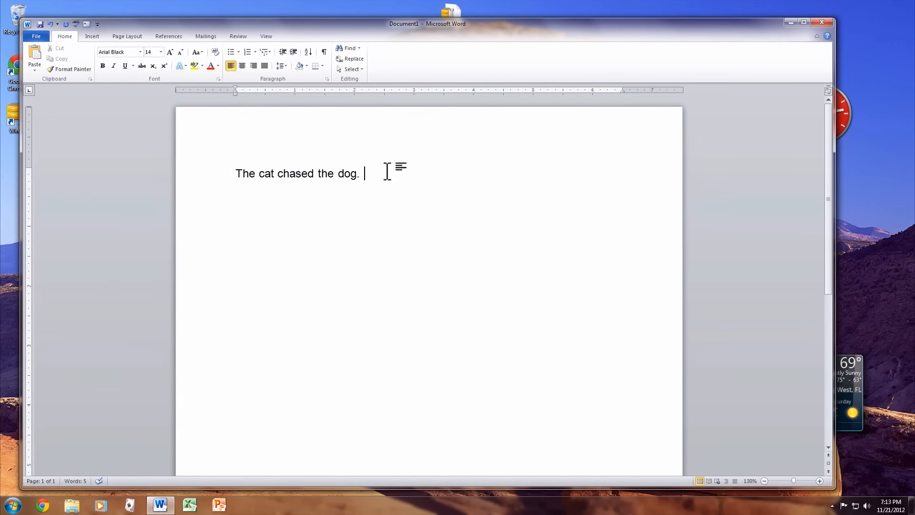
{"action": "left_click_drag", "start_coordinate": [376, 169], "coordinate": [338, 170]}
{"action": "left_click", "coordinate": [102, 66]}
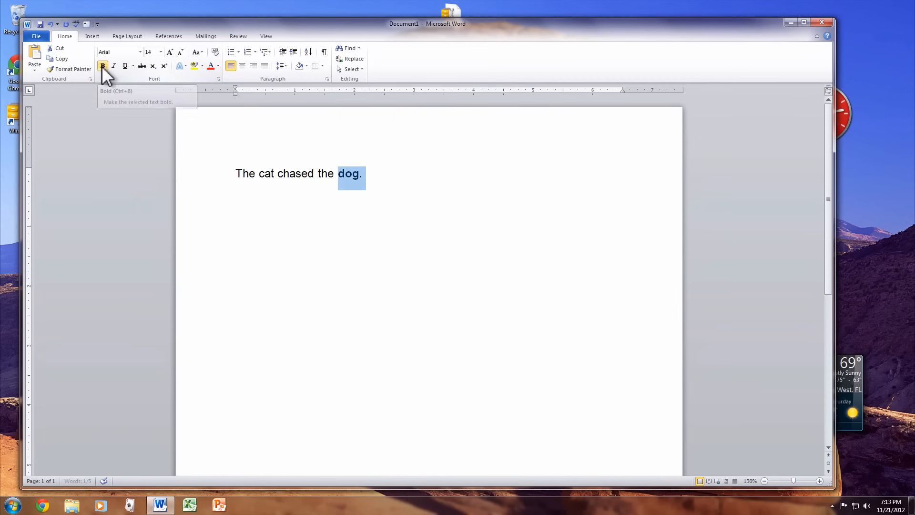
{"action": "left_click", "coordinate": [182, 158]}
{"action": "left_click", "coordinate": [439, 198]}
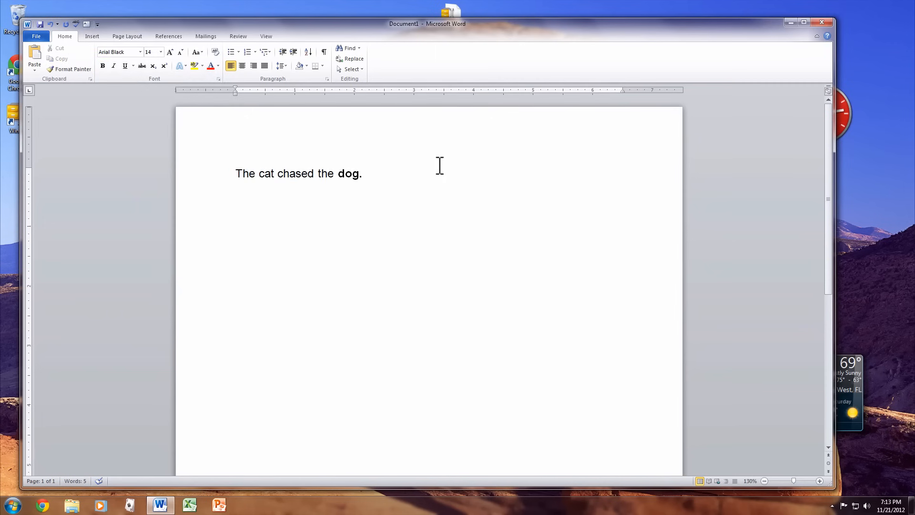
{"action": "left_click_drag", "start_coordinate": [361, 172], "coordinate": [336, 173]}
{"action": "left_click", "coordinate": [114, 66]}
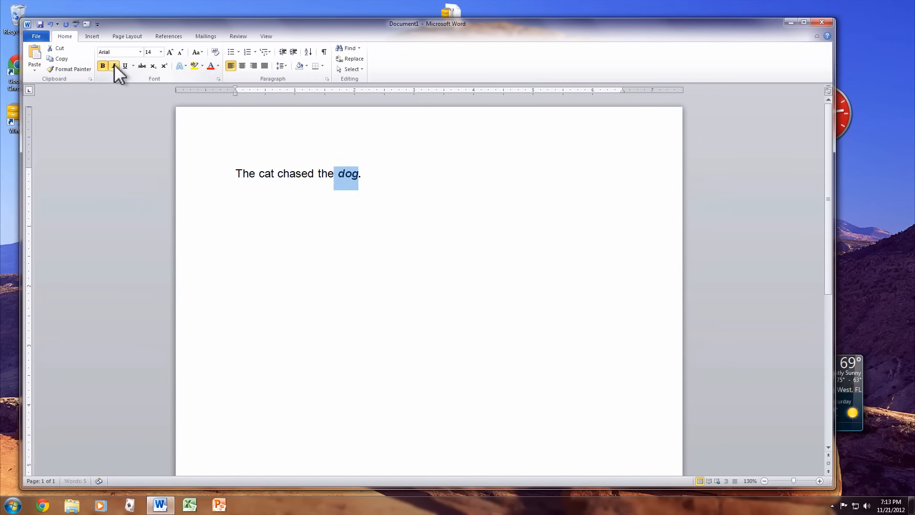
{"action": "left_click", "coordinate": [114, 65]}
{"action": "left_click", "coordinate": [99, 69]}
{"action": "left_click", "coordinate": [143, 66]}
{"action": "left_click", "coordinate": [143, 65]}
Highlight 'chased the dog.' in yellow, then undo it so the sentence is plain again
{"action": "left_click", "coordinate": [372, 192]}
{"action": "left_click_drag", "start_coordinate": [372, 174], "coordinate": [285, 173]}
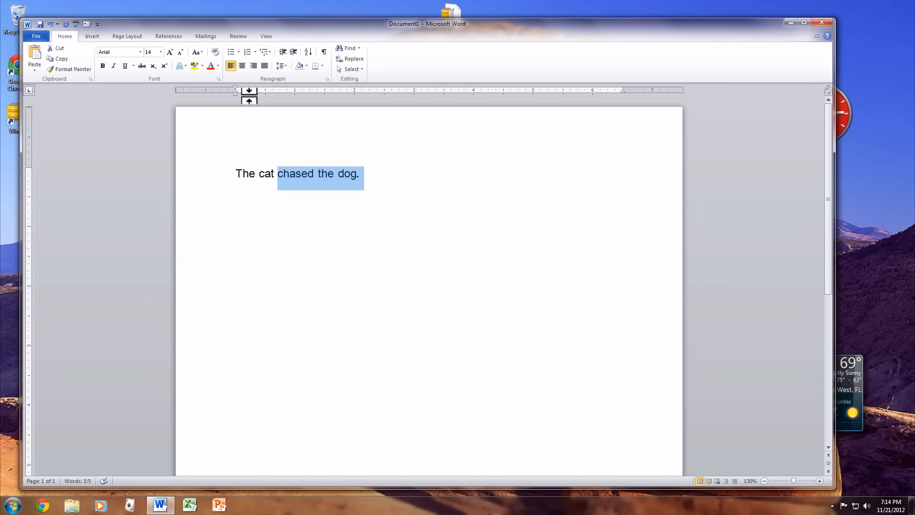
{"action": "left_click", "coordinate": [198, 67]}
{"action": "left_click", "coordinate": [301, 233]}
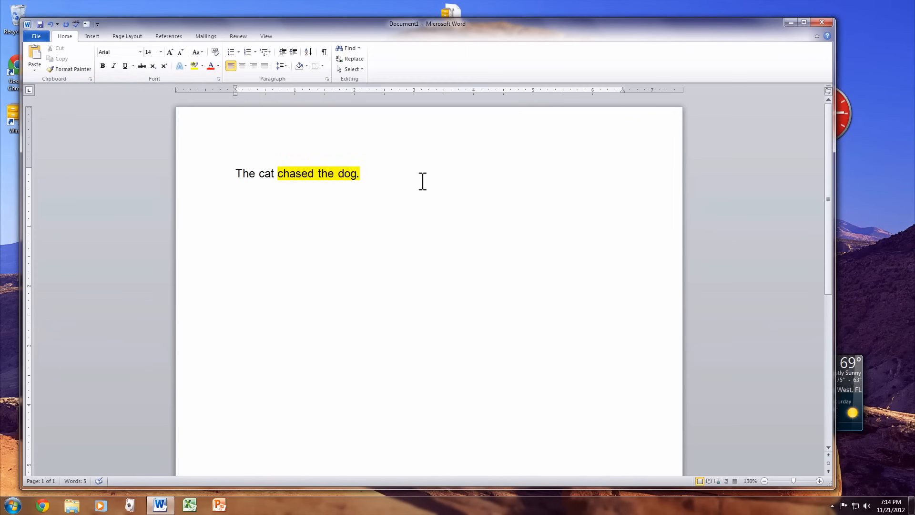
{"action": "key", "text": "ctrl+z"}
{"action": "left_click", "coordinate": [385, 167]}
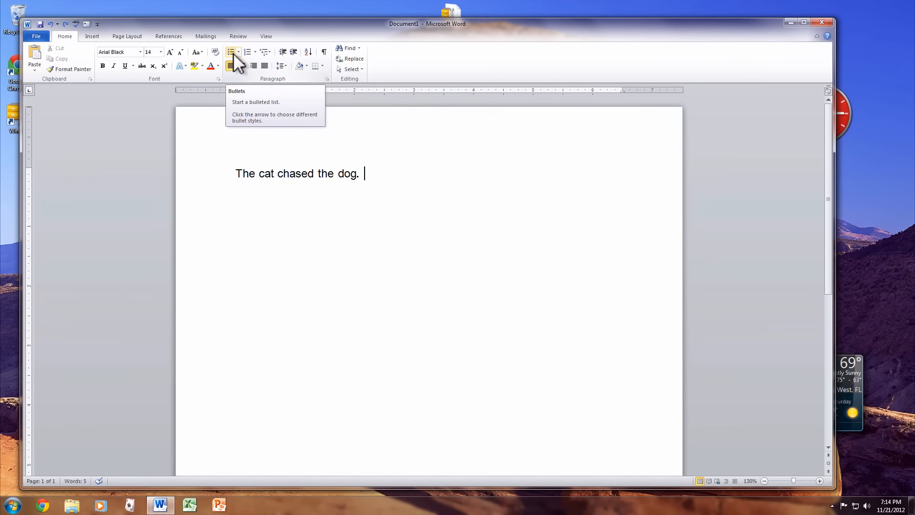
Add the line 'I'm awesome because:' below the sentence
{"action": "key", "text": "Return"}
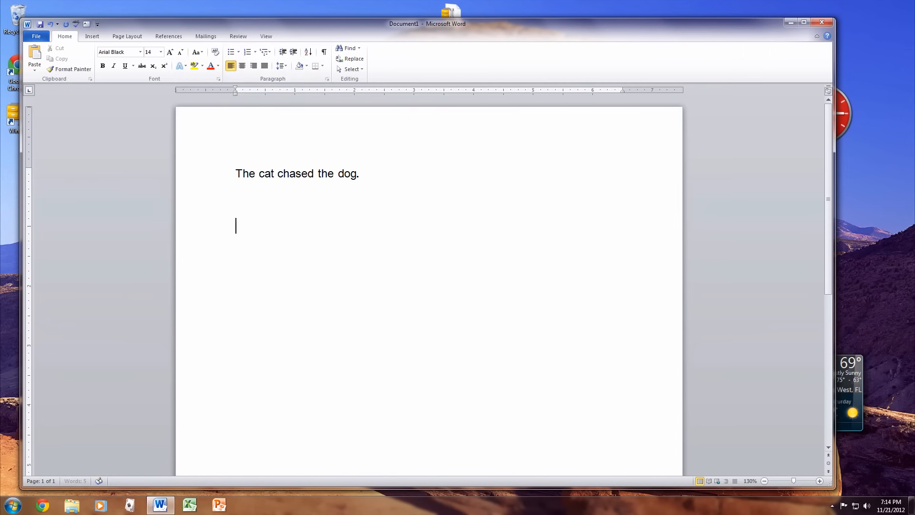
{"action": "type", "text": "I'm awess"}
{"action": "key", "text": "BackSpace"}
{"action": "type", "text": "ome because:"}
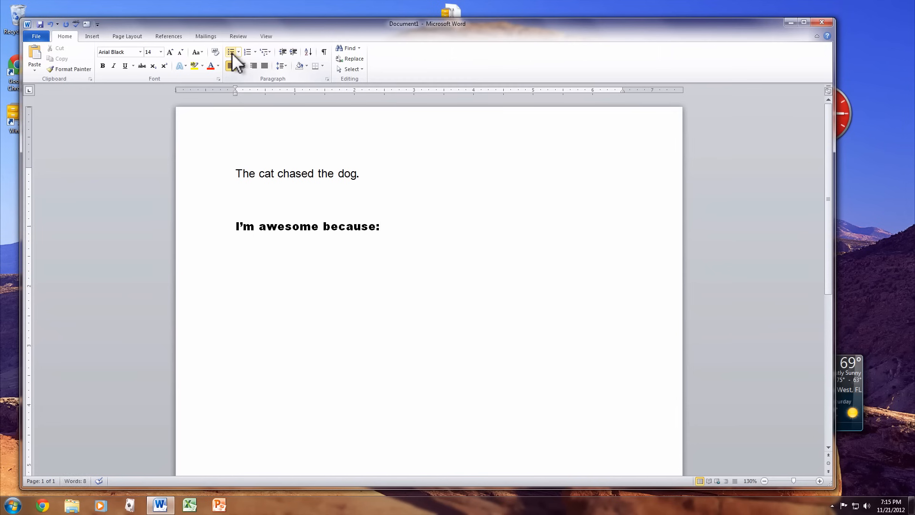
{"action": "key", "text": "Return"}
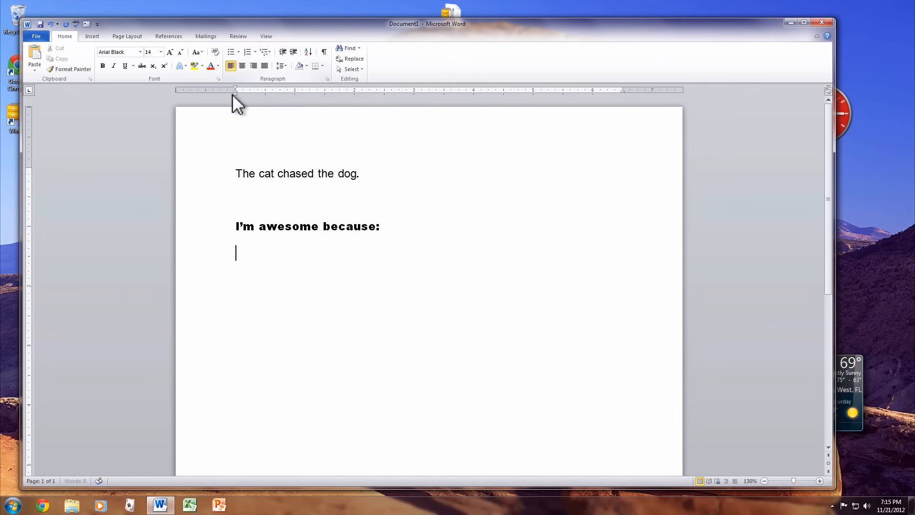
Try a bulleted list with 'I'm Nice' and 'I'm Smart', then delete both bullets
{"action": "left_click", "coordinate": [232, 51]}
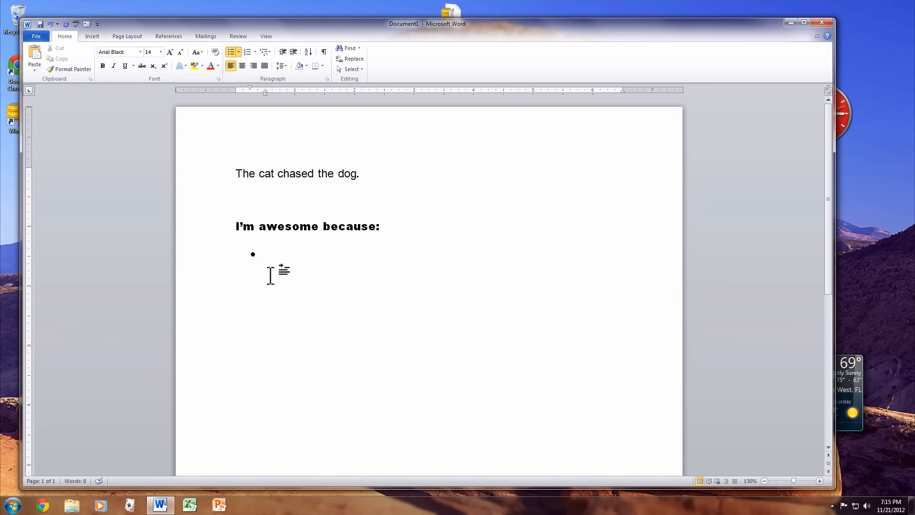
{"action": "type", "text": "I'm Nice"}
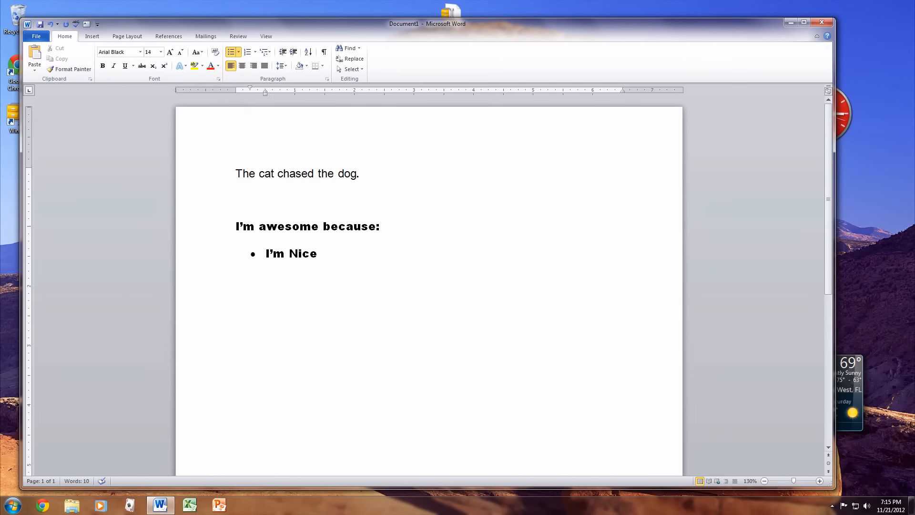
{"action": "key", "text": "Return"}
{"action": "type", "text": "I'm Smart"}
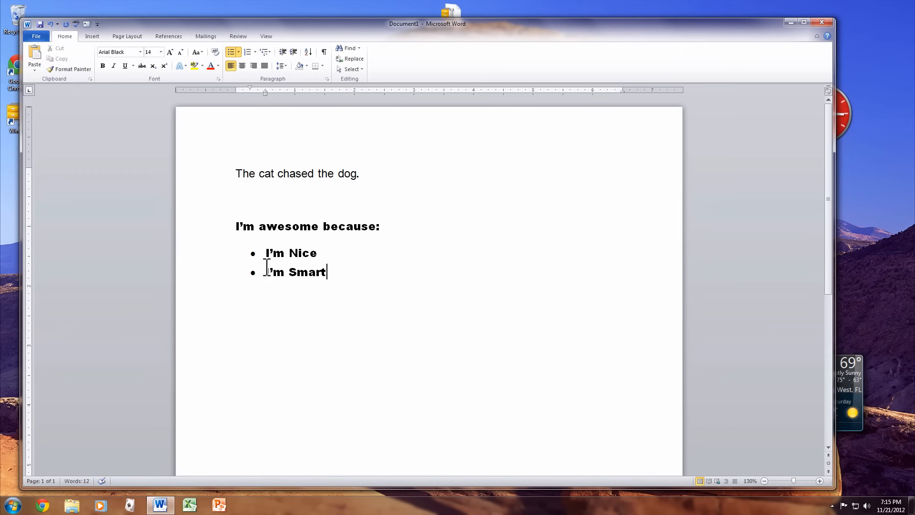
{"action": "left_click_drag", "start_coordinate": [353, 268], "coordinate": [182, 257]}
{"action": "key", "text": "BackSpace"}
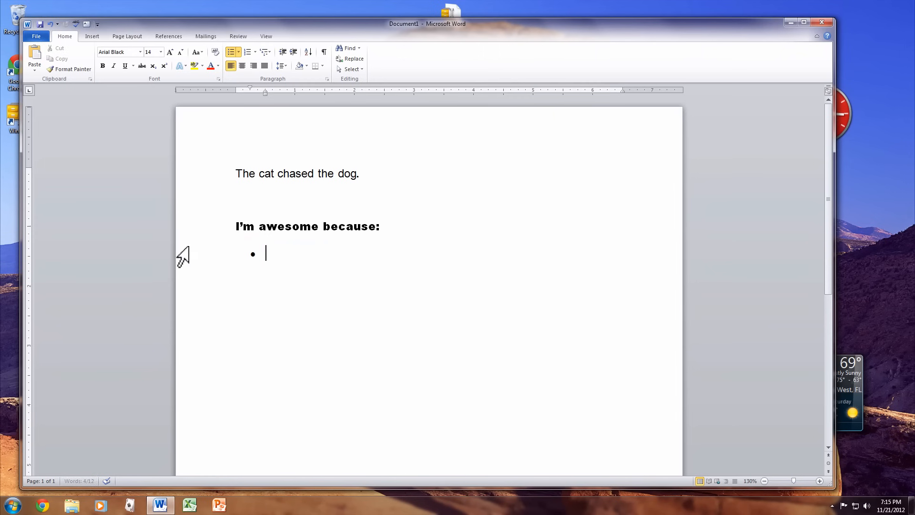
{"action": "key", "text": "BackSpace"}
Try a numbered list with 'Item One' and 'Item Two', then select both items
{"action": "left_click", "coordinate": [247, 53]}
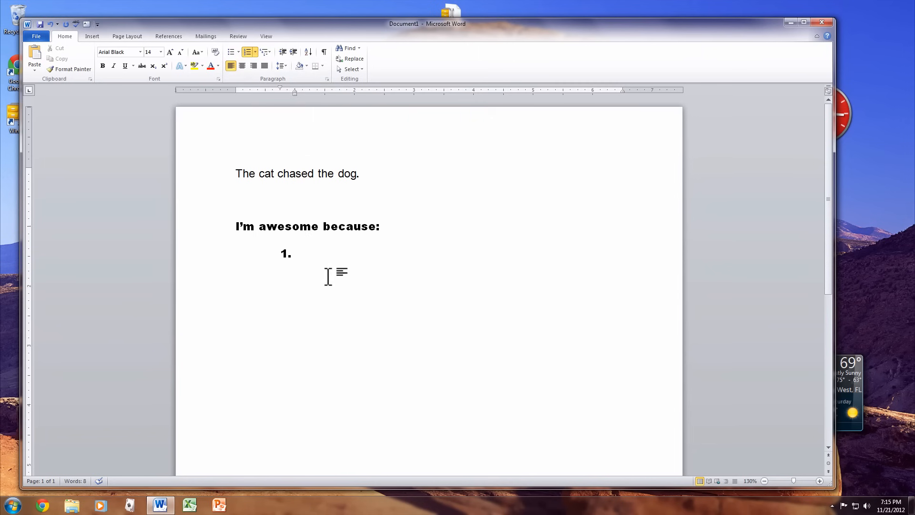
{"action": "type", "text": "Item One"}
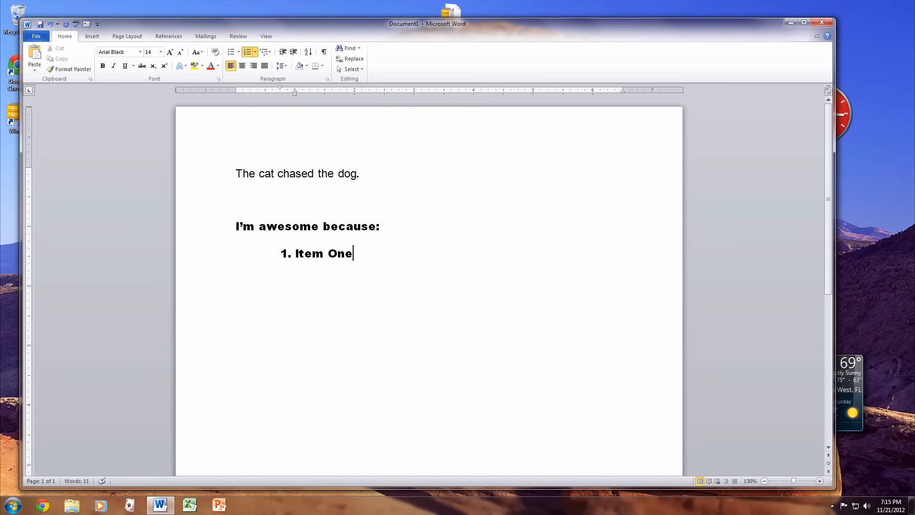
{"action": "key", "text": "Return"}
{"action": "type", "text": "Item Two"}
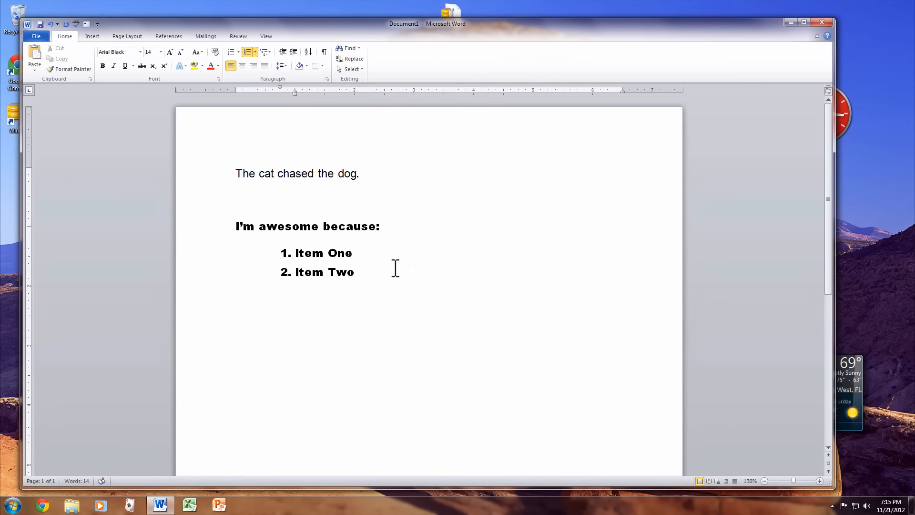
{"action": "left_click_drag", "start_coordinate": [394, 268], "coordinate": [175, 166]}
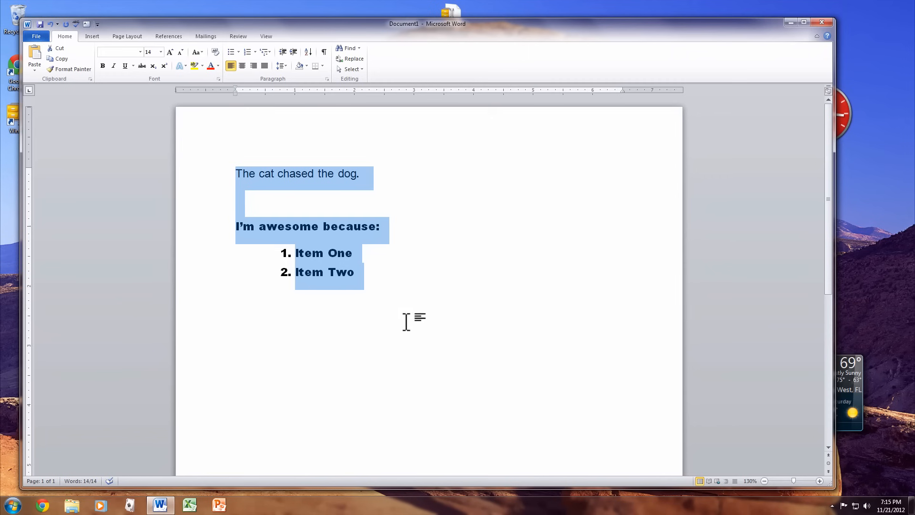
{"action": "left_click", "coordinate": [422, 324]}
{"action": "left_click_drag", "start_coordinate": [375, 265], "coordinate": [235, 256]}
Delete the numbered items, then try centred and right alignment before justifying the heading
{"action": "key", "text": "BackSpace"}
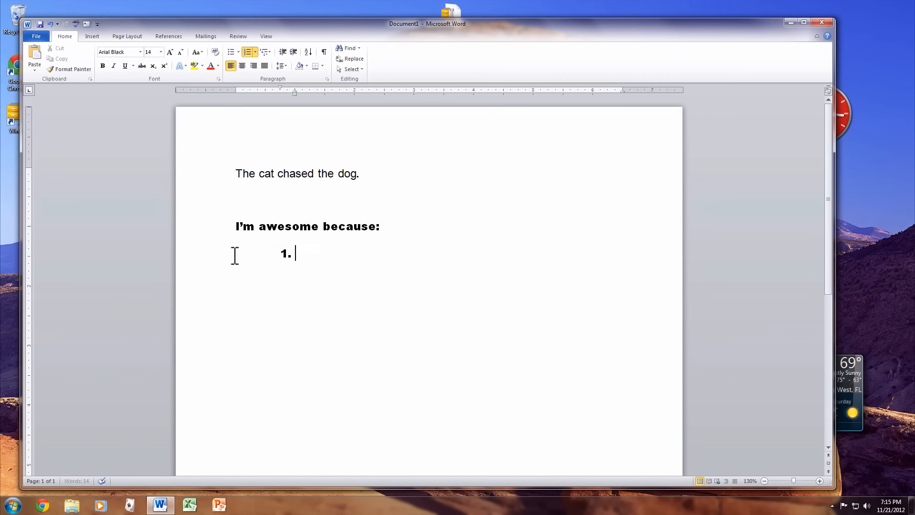
{"action": "key", "text": "BackSpace"}
{"action": "key", "text": "BackSpace"}
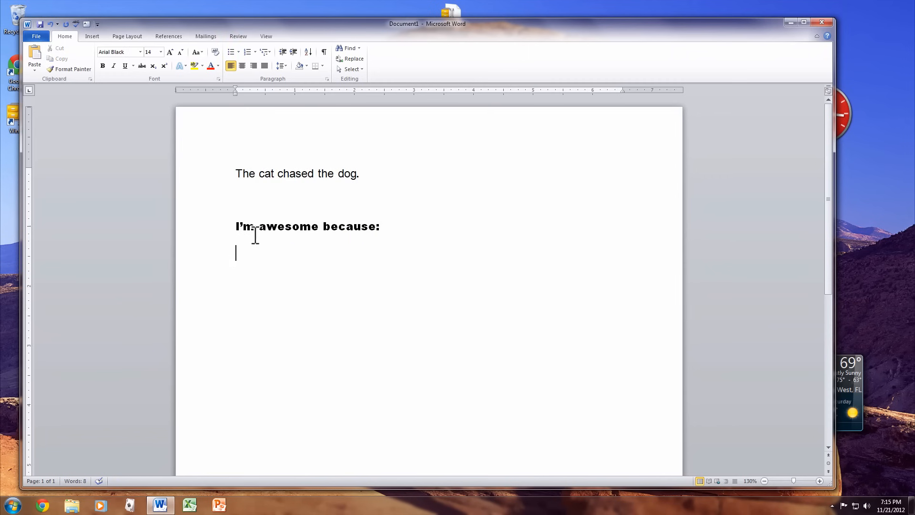
{"action": "left_click", "coordinate": [241, 65]}
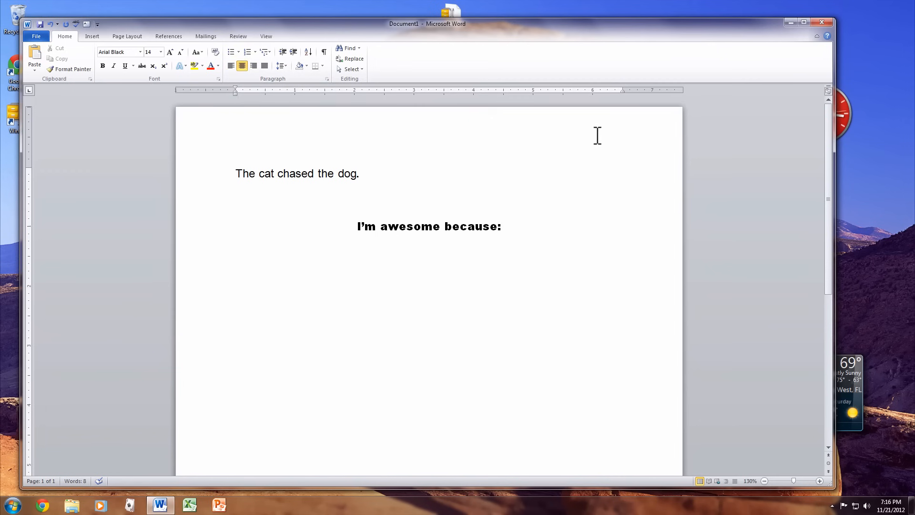
{"action": "left_click", "coordinate": [253, 66]}
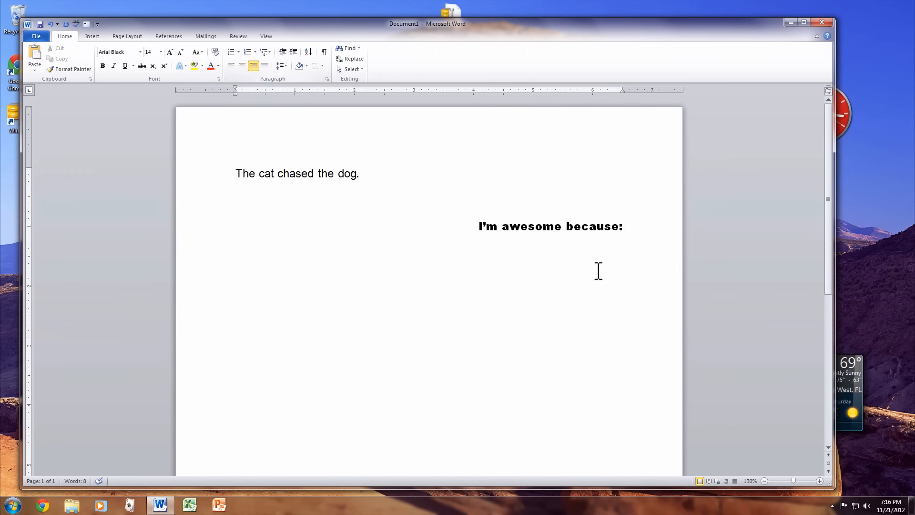
{"action": "left_click", "coordinate": [264, 66]}
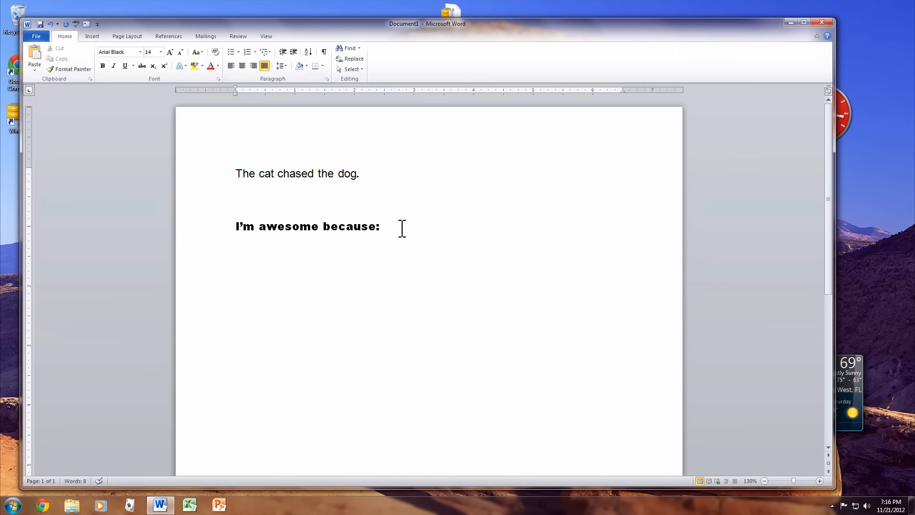
Replace the colon after 'because' with a long run of random filler words
{"action": "key", "text": "BackSpace"}
{"action": "type", "text": "afjdhsalfjkhdsal slfkjsa"}
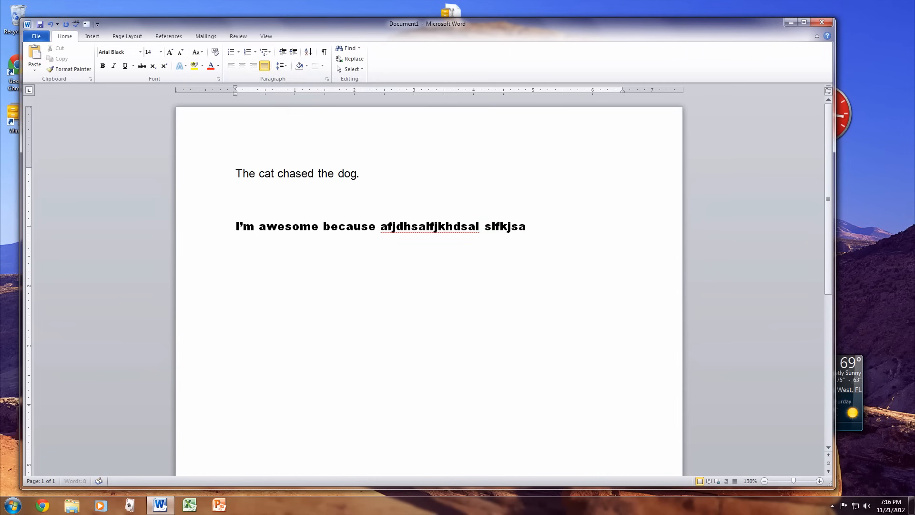
{"action": "type", "text": "h lksjah laskjh laksj hdslkajfh salkjfhdslak jhds"}
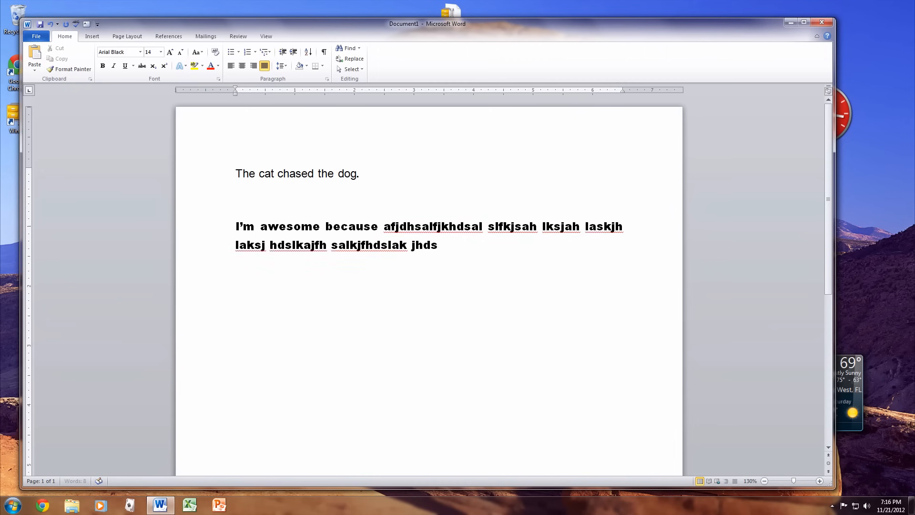
{"action": "type", "text": "lak fjhslakjf hdsaf saf"}
{"action": "key", "text": "super"}
{"action": "key", "text": "super"}
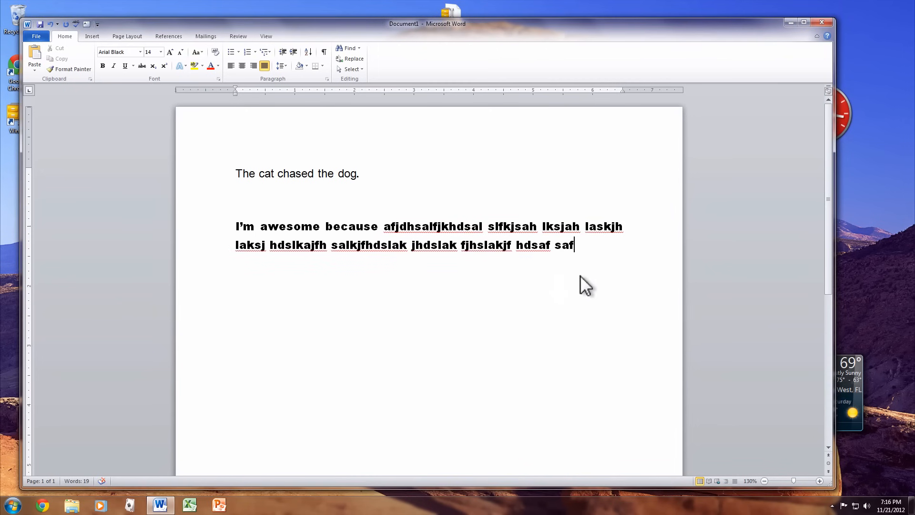
Try right and left alignment on the filler paragraph, settle on justified, and dismiss the notification
{"action": "left_click_drag", "start_coordinate": [117, 243], "coordinate": [110, 222]}
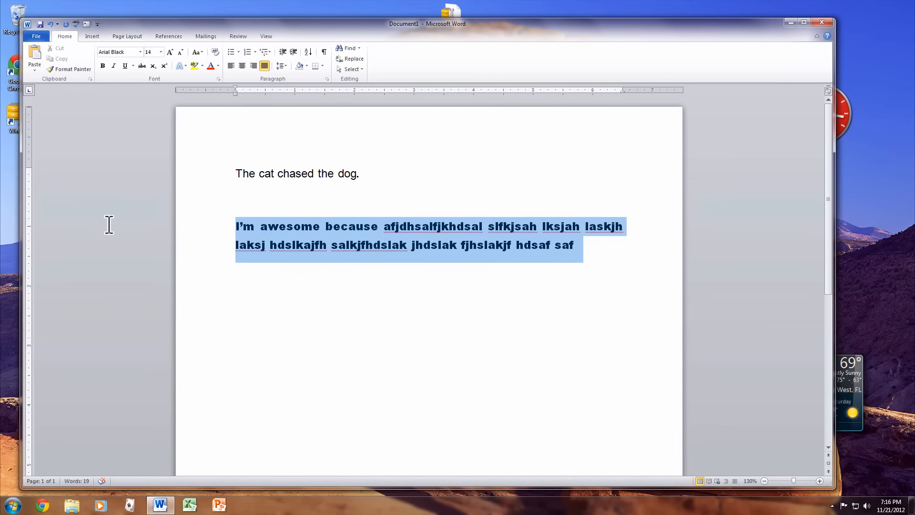
{"action": "left_click", "coordinate": [252, 65]}
{"action": "left_click", "coordinate": [233, 65]}
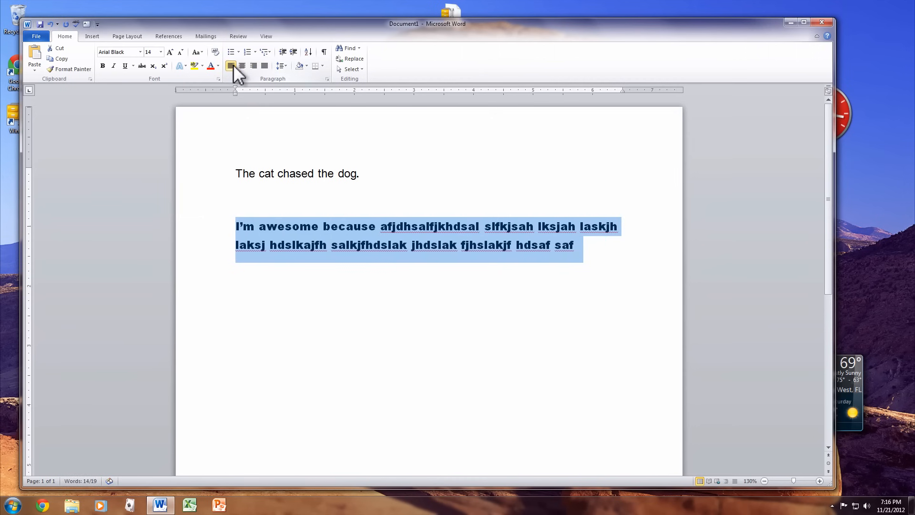
{"action": "left_click", "coordinate": [264, 66]}
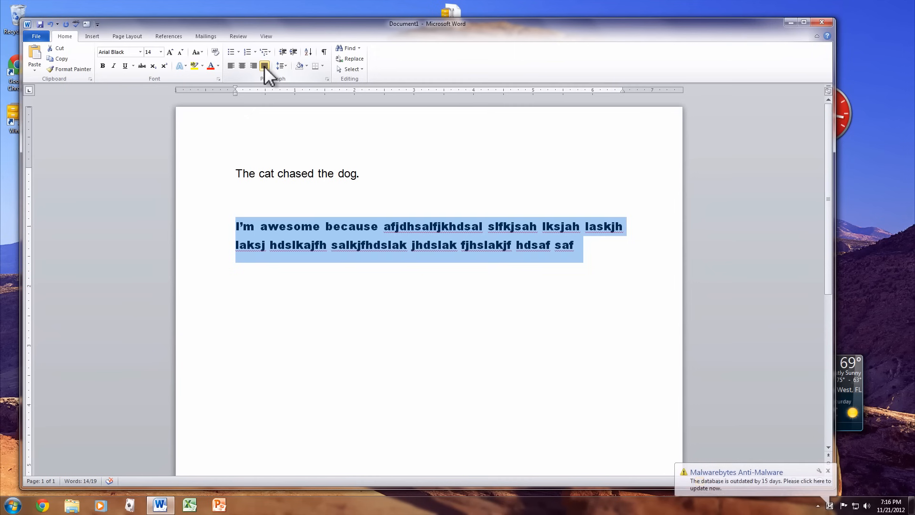
{"action": "left_click", "coordinate": [488, 265]}
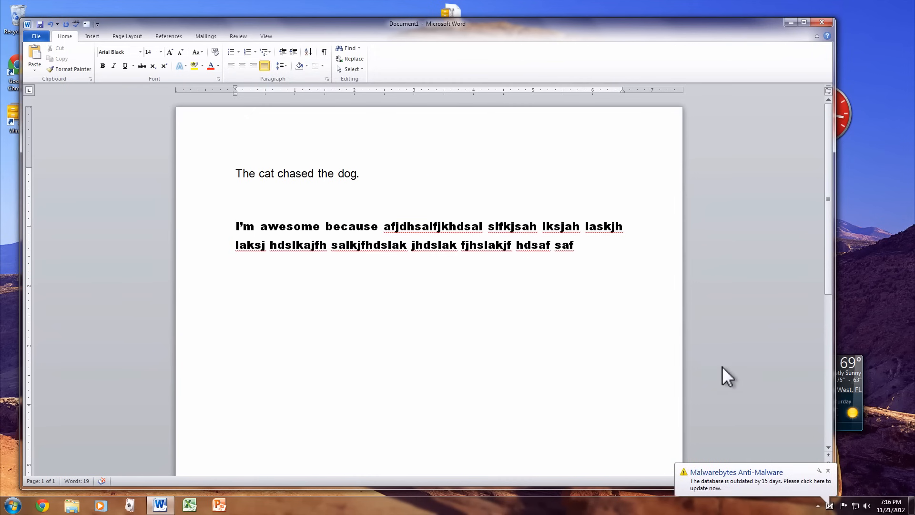
{"action": "left_click", "coordinate": [828, 470]}
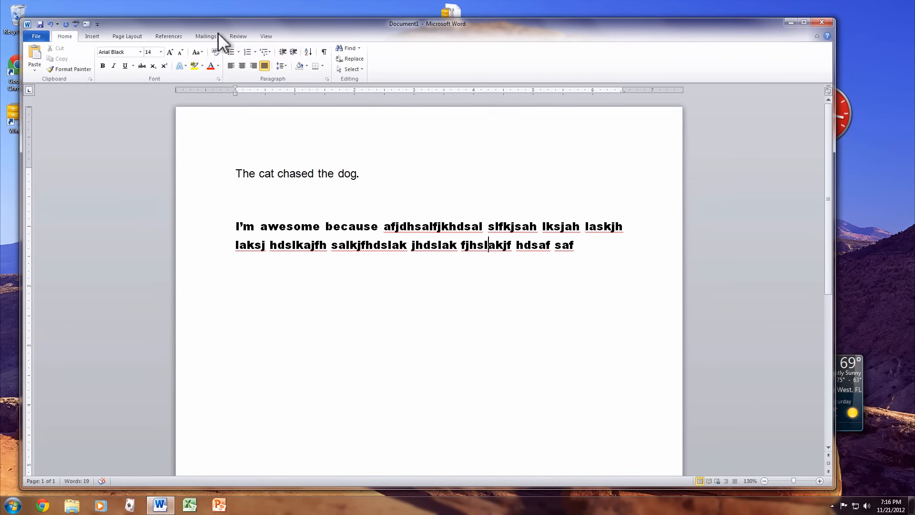
Insert the Koala picture from the Sample Pictures folder in the Pictures library
{"action": "left_click", "coordinate": [82, 38]}
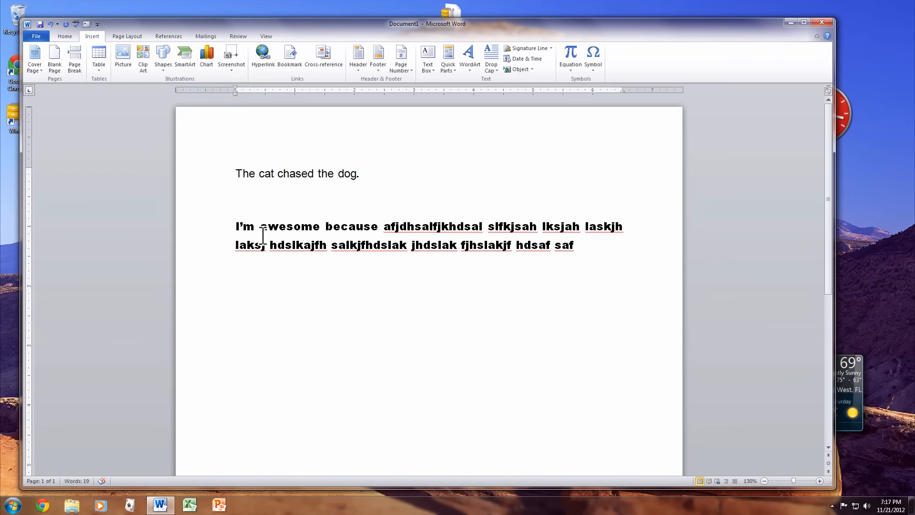
{"action": "left_click", "coordinate": [121, 50]}
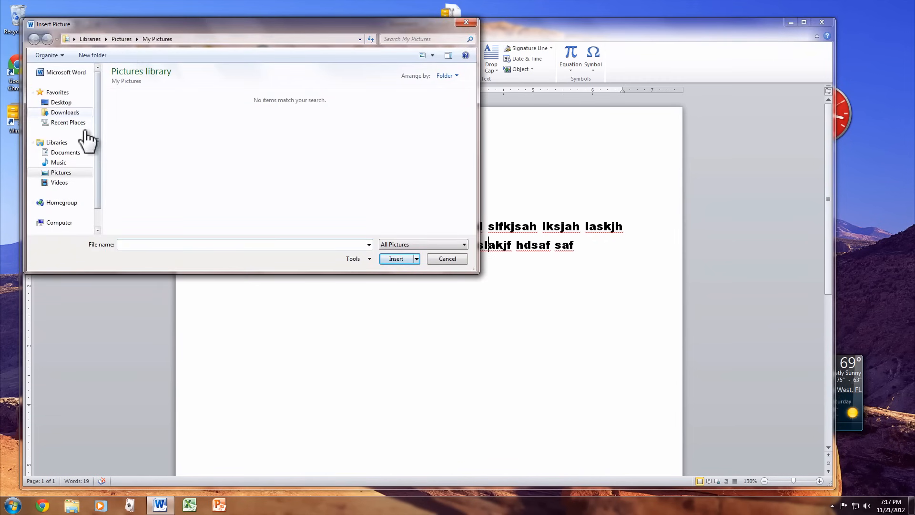
{"action": "left_click", "coordinate": [67, 173]}
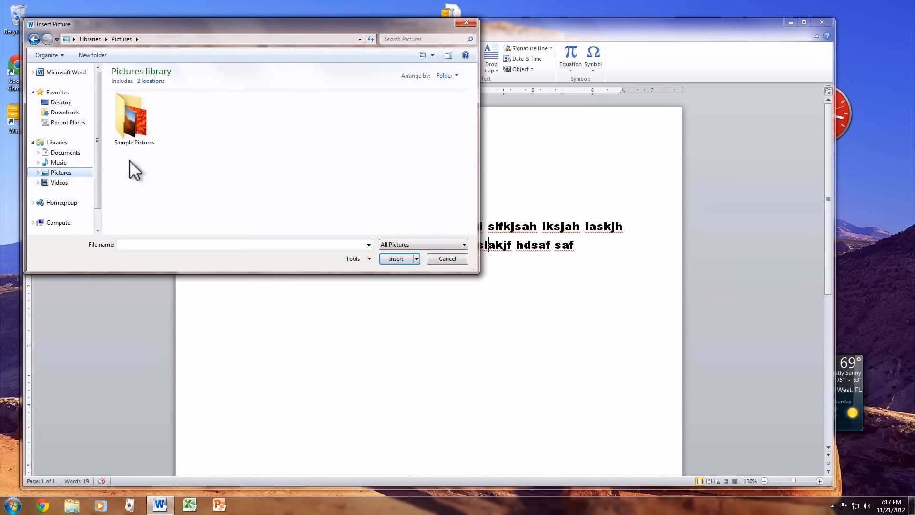
{"action": "double_click", "coordinate": [132, 112]}
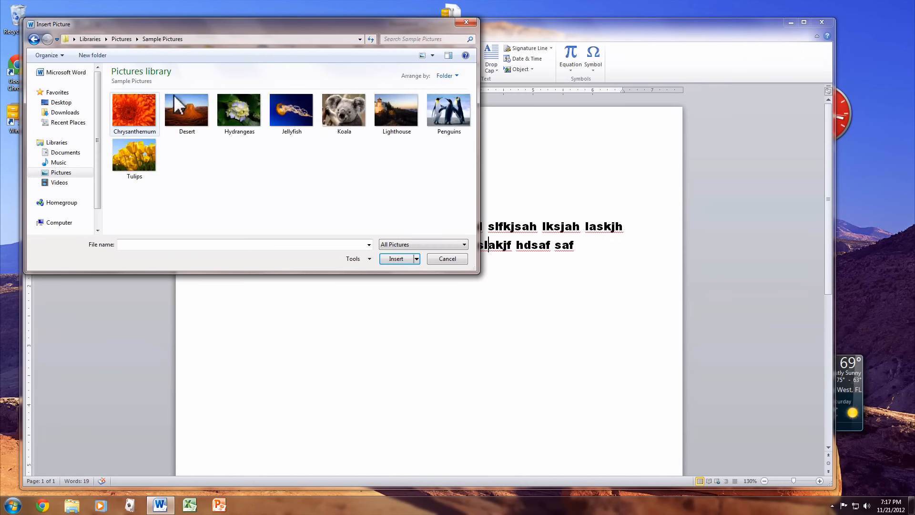
{"action": "left_click", "coordinate": [341, 106]}
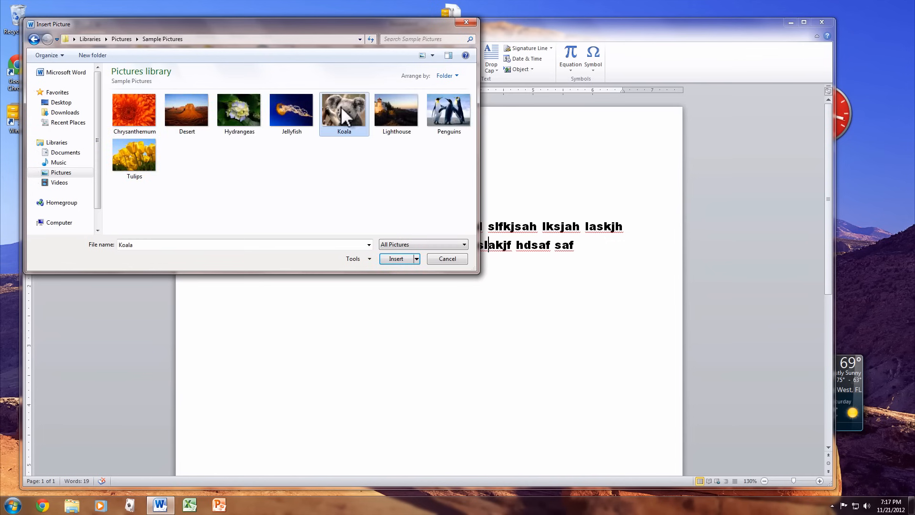
{"action": "left_click", "coordinate": [395, 258]}
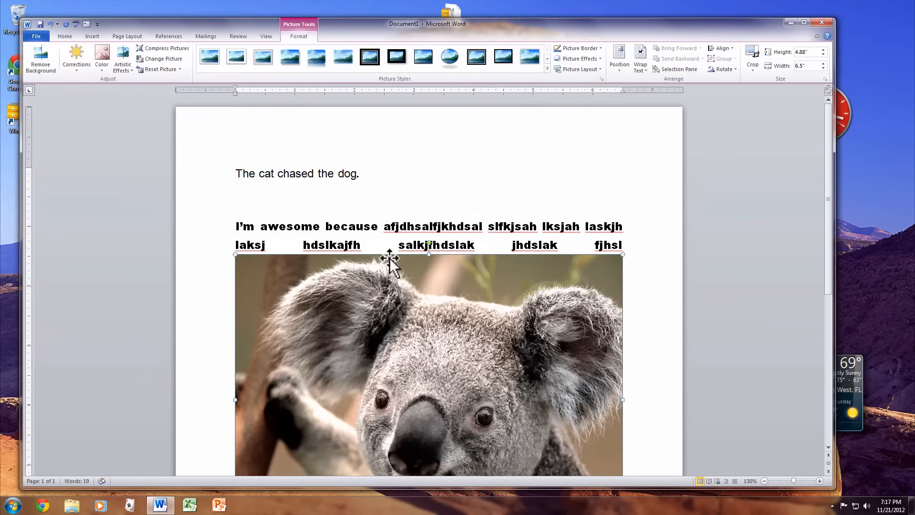
Shrink the Koala picture to about 1.39 by 1.86 inches, apply Double Frame, Black, and add a line break before it
{"action": "scroll", "coordinate": [431, 329], "scroll_direction": "up", "scroll_amount": 7}
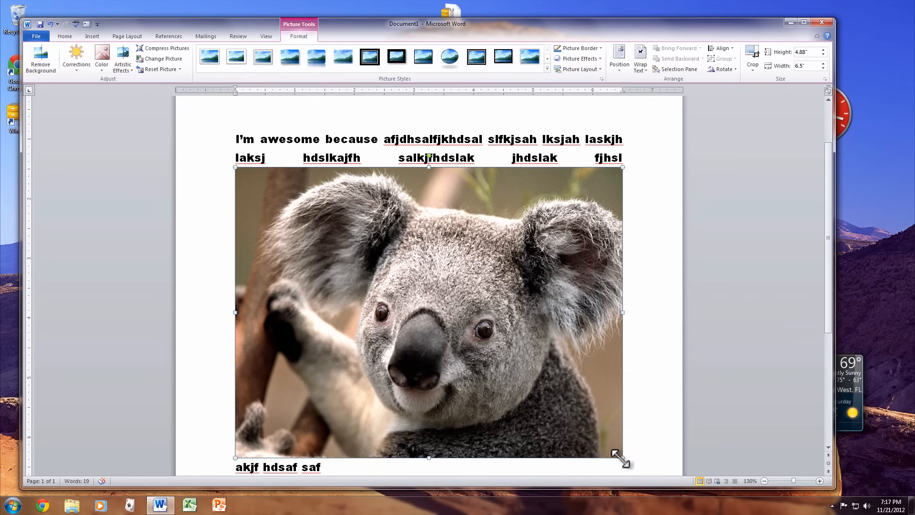
{"action": "left_click_drag", "start_coordinate": [620, 458], "coordinate": [344, 249]}
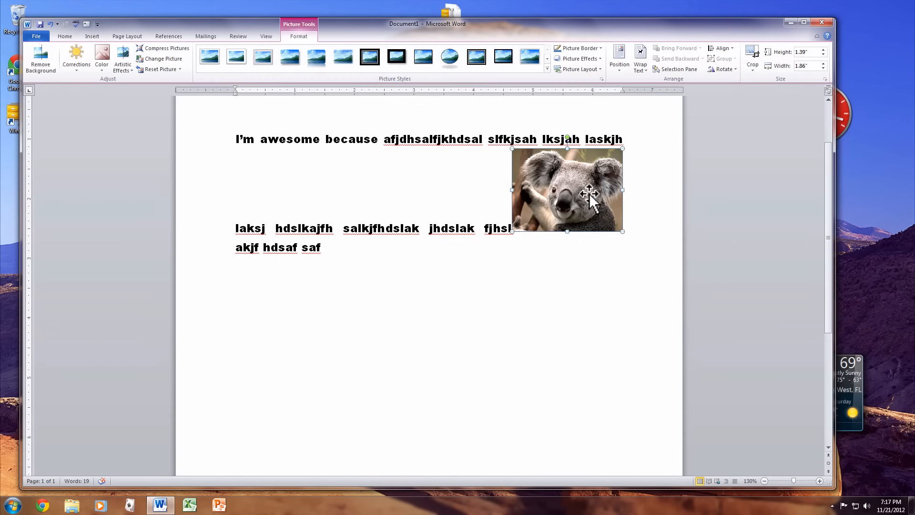
{"action": "left_click", "coordinate": [370, 57]}
{"action": "key", "text": "Left"}
{"action": "key", "text": "Return"}
{"action": "key", "text": "Return"}
{"action": "key", "text": "Return"}
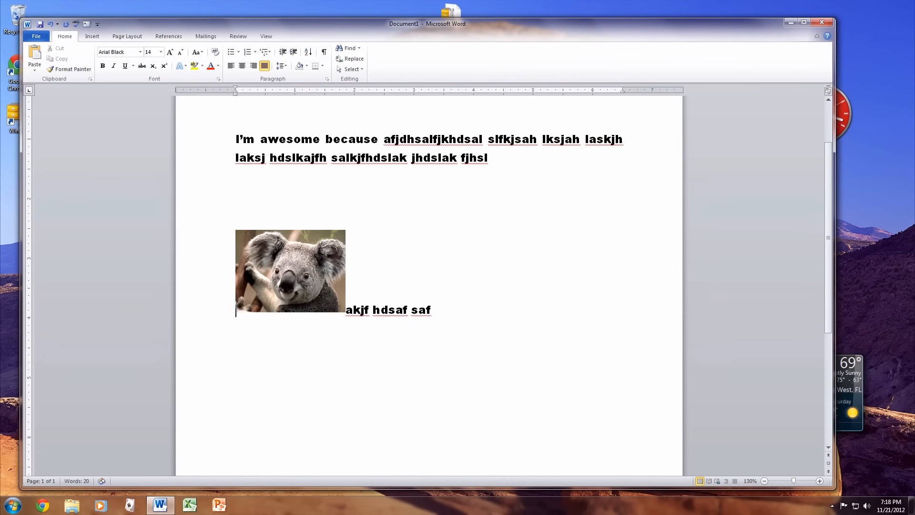
Delete all the document content, move down a line, and type 'Signature'
{"action": "left_click_drag", "start_coordinate": [433, 253], "coordinate": [133, 114]}
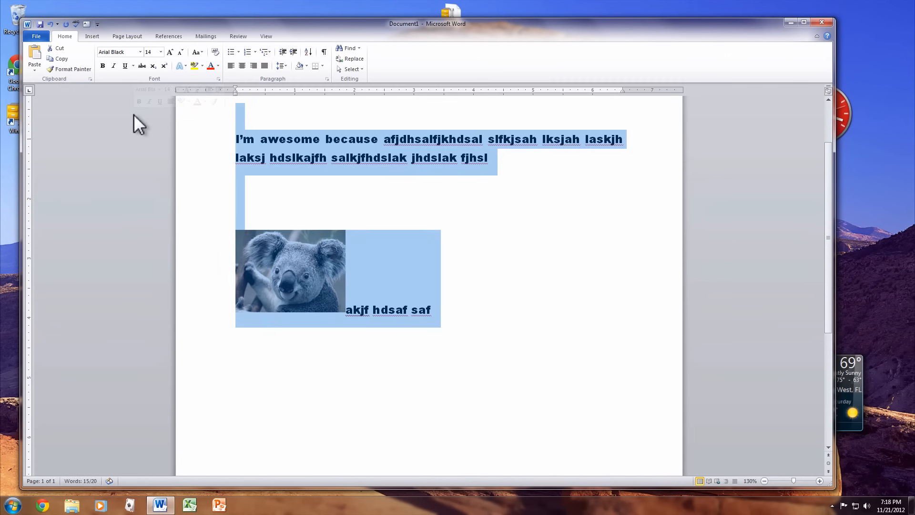
{"action": "key", "text": "Delete"}
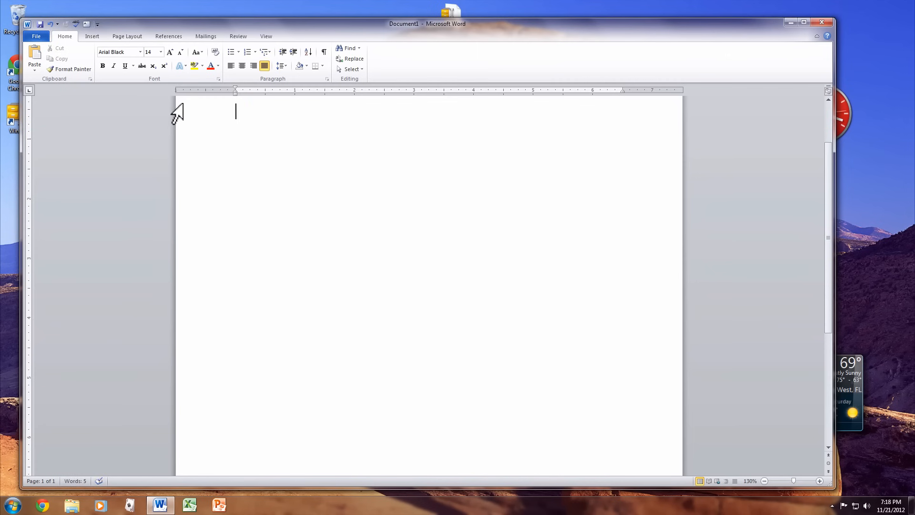
{"action": "left_click", "coordinate": [87, 34]}
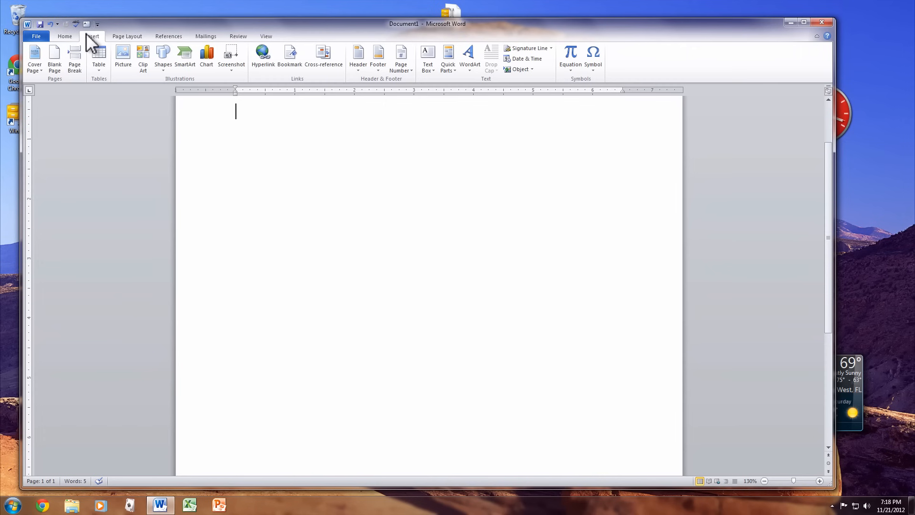
{"action": "key", "text": "Return"}
{"action": "key", "text": "Return"}
{"action": "key", "text": "Return"}
{"action": "key", "text": "Return"}
{"action": "type", "text": "Sig"}
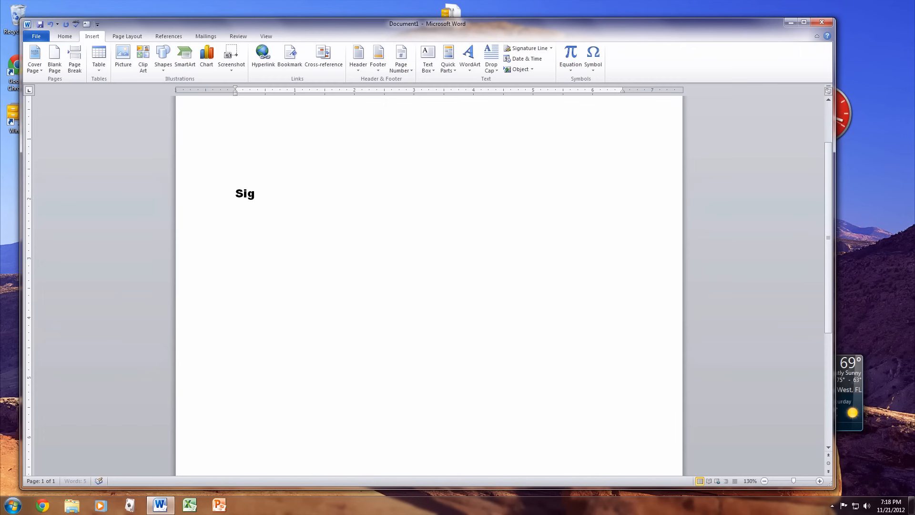
{"action": "type", "text": "nature"}
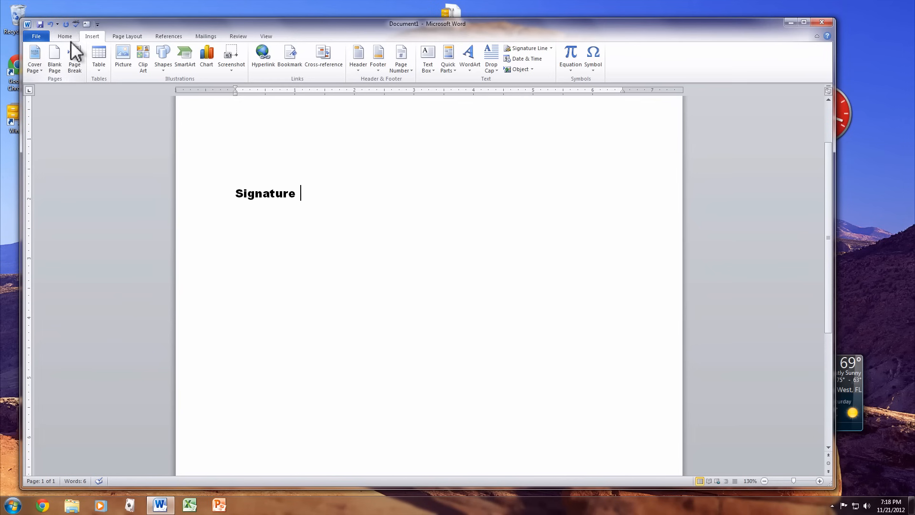
Draw a Right Arrow shape beside Signature and rotate it 180° to point left at the word
{"action": "left_click", "coordinate": [164, 56]}
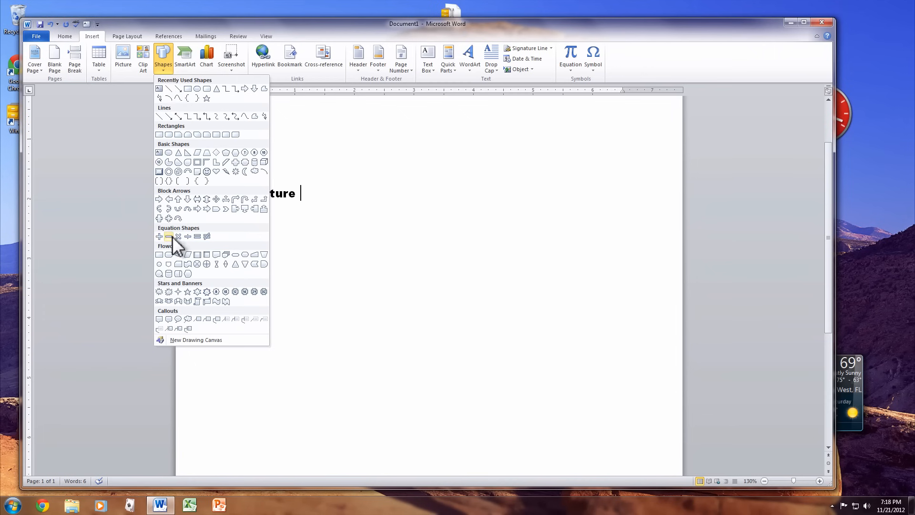
{"action": "left_click", "coordinate": [159, 198]}
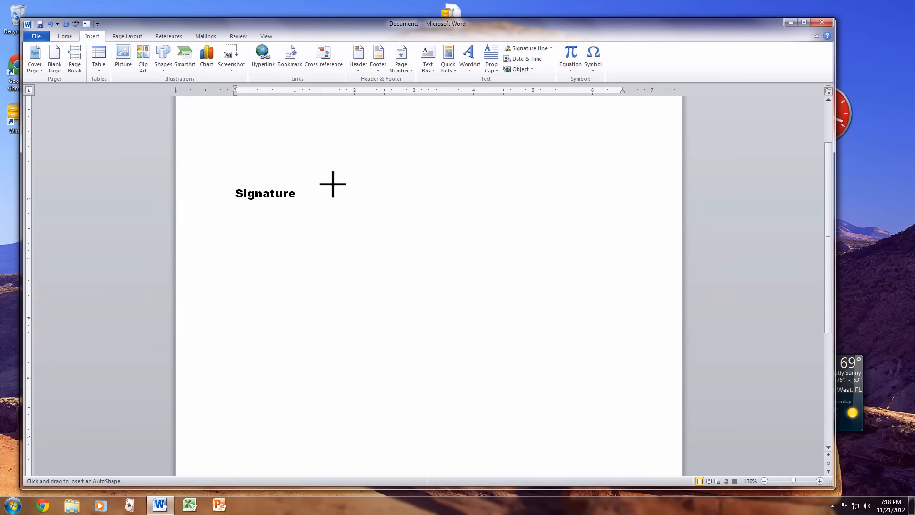
{"action": "mouse_move", "coordinate": [332, 186]}
{"action": "left_mouse_down"}
{"action": "mouse_move", "coordinate": [370, 184]}
{"action": "mouse_move", "coordinate": [391, 209]}
{"action": "left_mouse_up"}
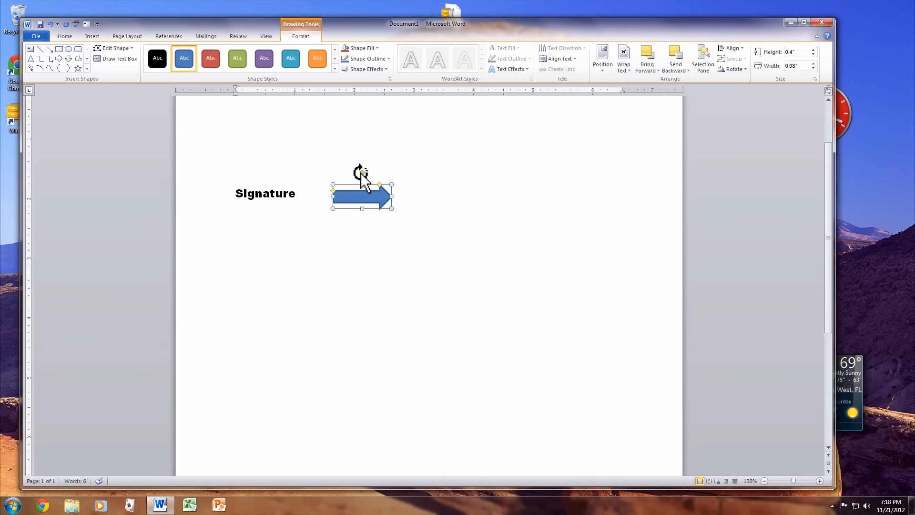
{"action": "left_click_drag", "start_coordinate": [361, 173], "coordinate": [362, 202]}
{"action": "left_click", "coordinate": [362, 247]}
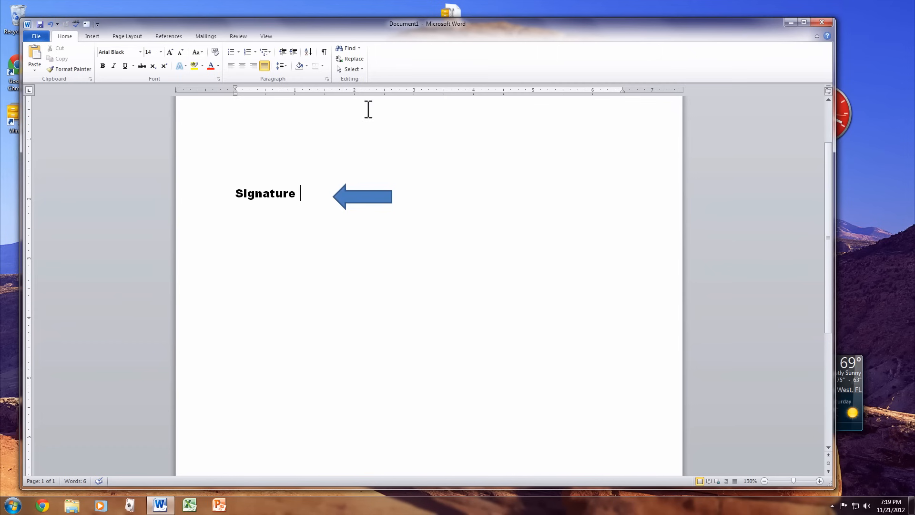
Switch the ribbon to the Insert tab
{"action": "left_click", "coordinate": [89, 38]}
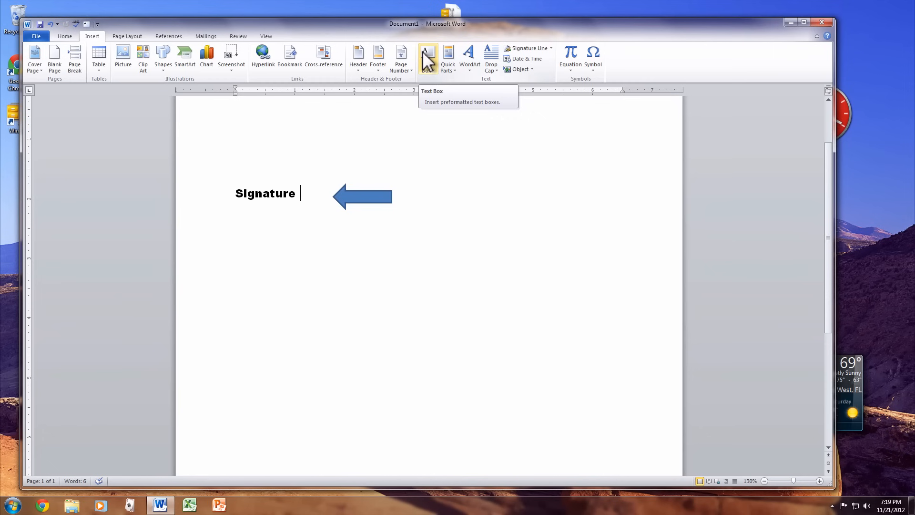
{"action": "left_click", "coordinate": [425, 57]}
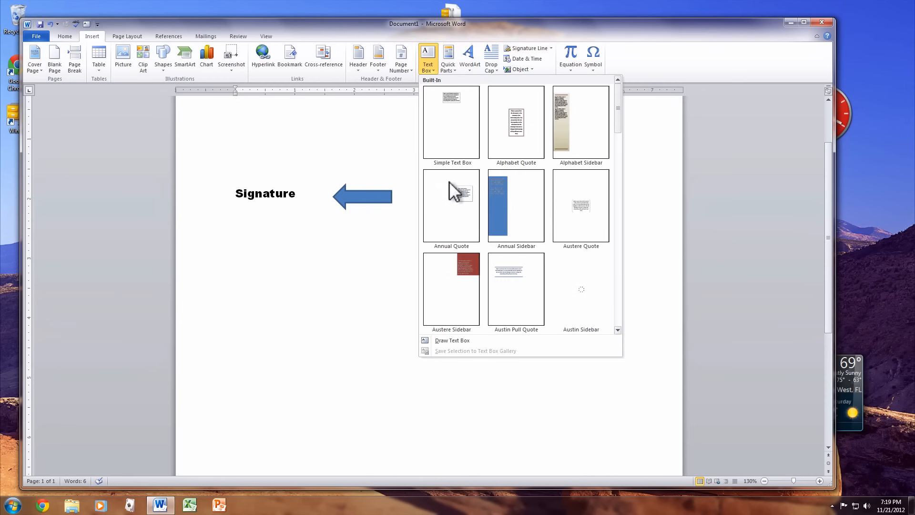
{"action": "scroll", "coordinate": [557, 284], "scroll_direction": "down", "scroll_amount": 5}
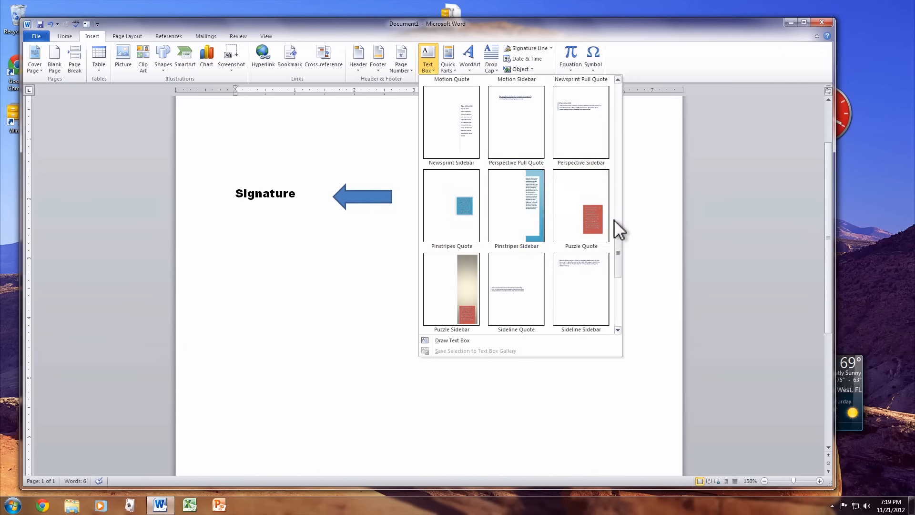
{"action": "left_click_drag", "start_coordinate": [619, 234], "coordinate": [606, 84]}
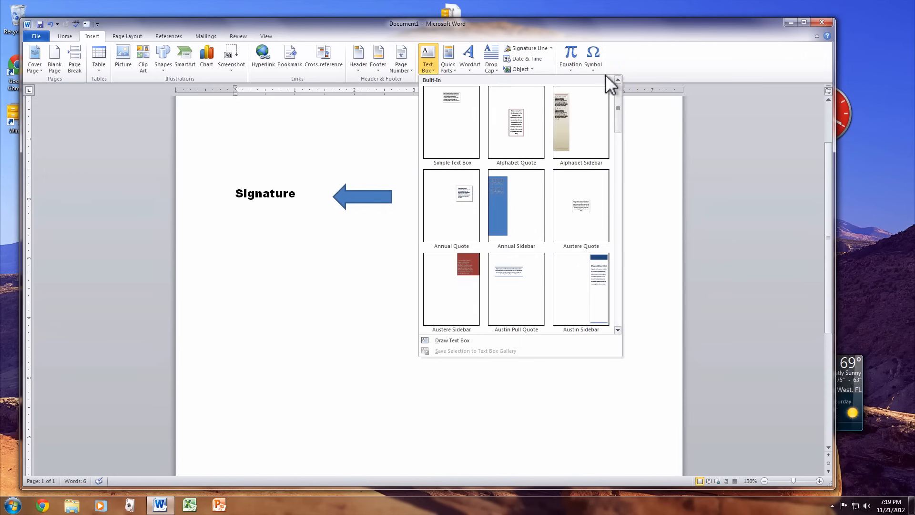
{"action": "left_click", "coordinate": [444, 112]}
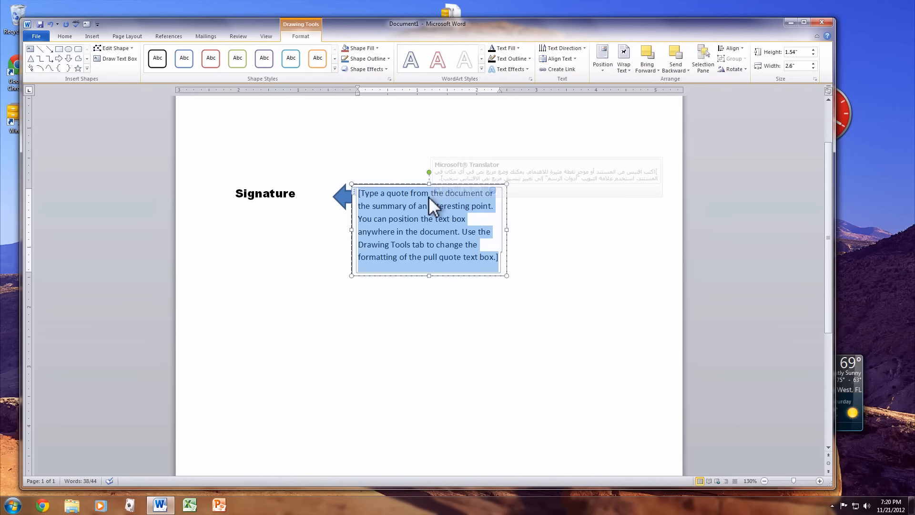
{"action": "type", "text": "My text goe"}
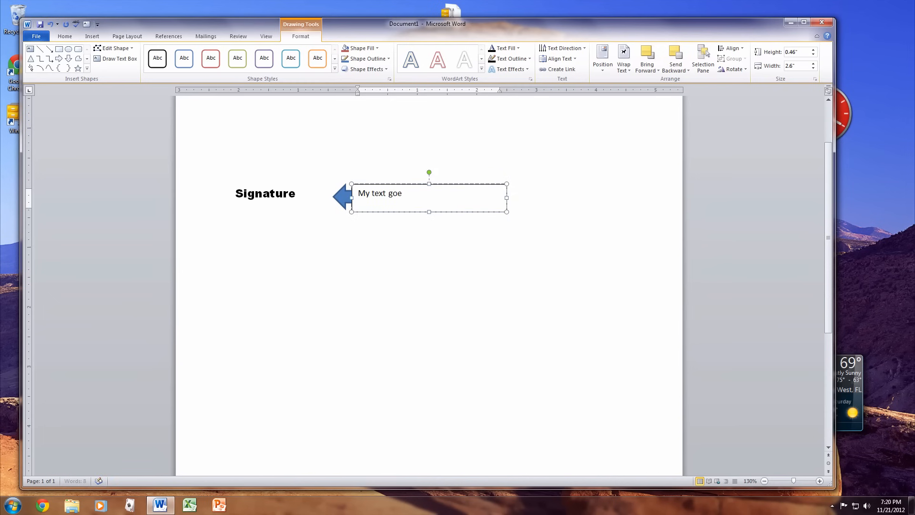
{"action": "type", "text": "s here"}
{"action": "left_click", "coordinate": [399, 169]}
{"action": "left_click", "coordinate": [394, 199]}
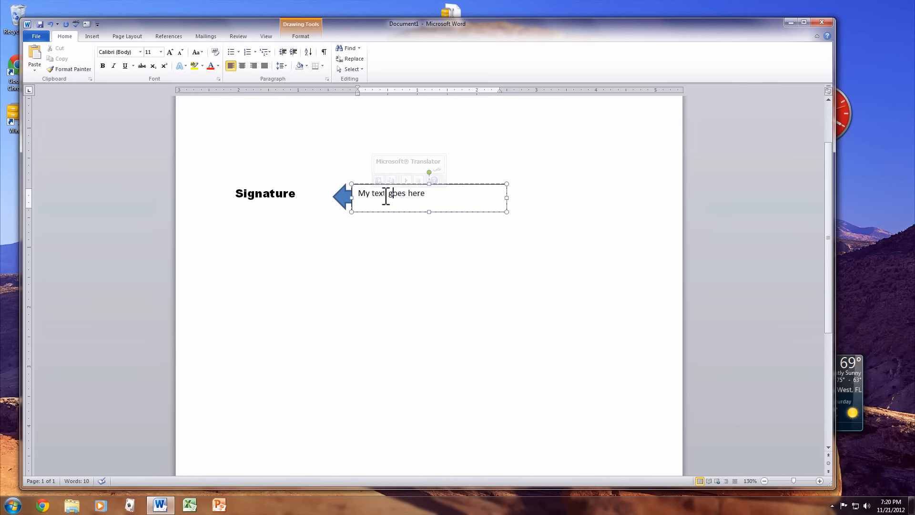
{"action": "key", "text": "ctrl+z"}
{"action": "key", "text": "ctrl+z"}
{"action": "key", "text": "ctrl+z"}
{"action": "key", "text": "ctrl+z"}
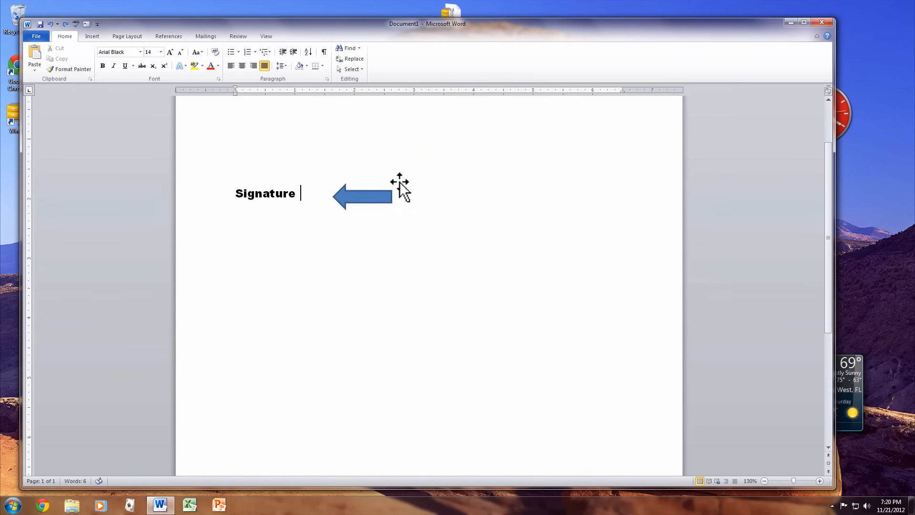
Switch to the Page Layout tab and toggle the ruler off and back on
{"action": "left_click", "coordinate": [93, 37]}
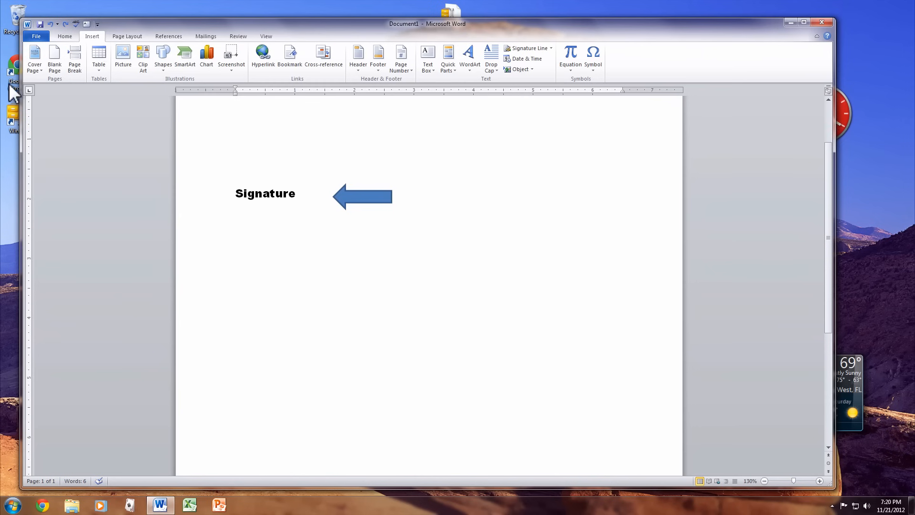
{"action": "left_click", "coordinate": [137, 37]}
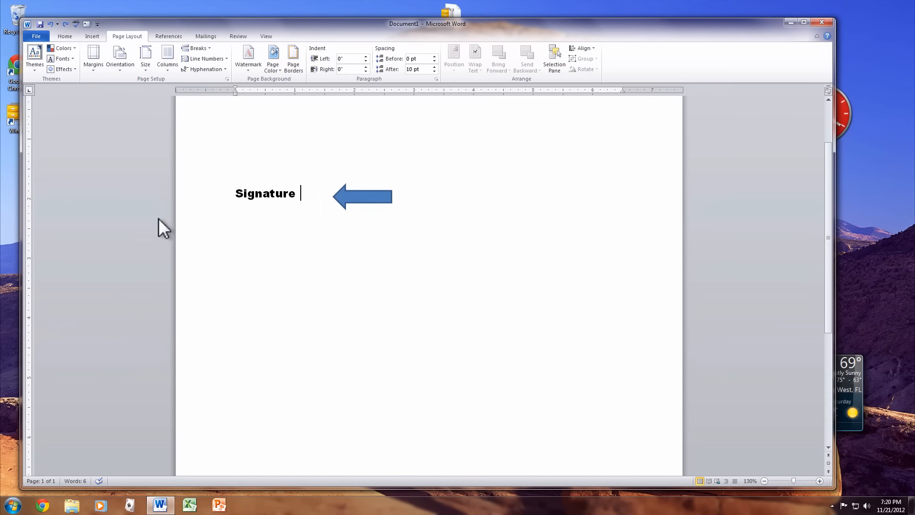
{"action": "left_click", "coordinate": [828, 91]}
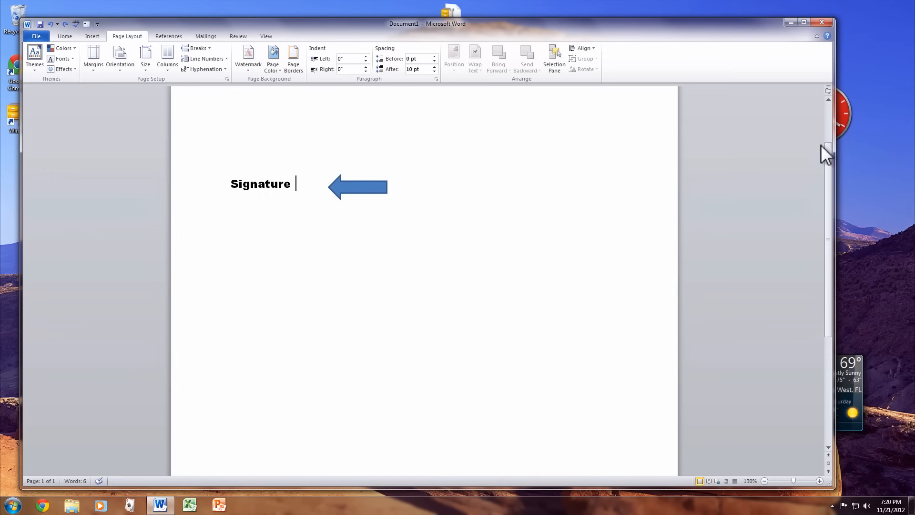
{"action": "left_click", "coordinate": [828, 91]}
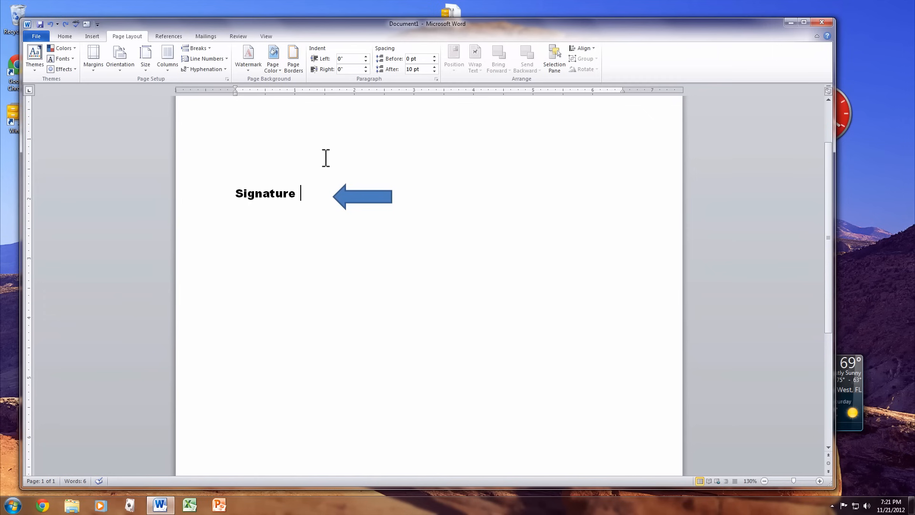
{"action": "left_click", "coordinate": [123, 61]}
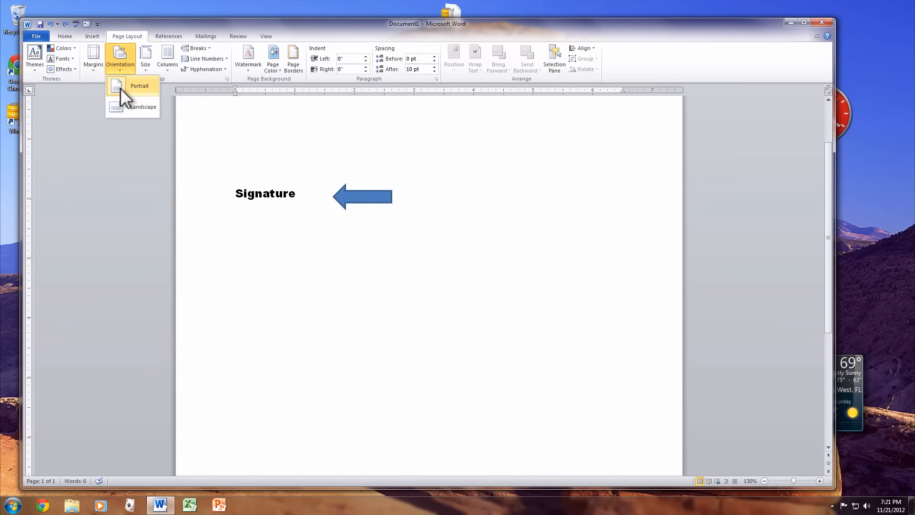
{"action": "left_click", "coordinate": [144, 103]}
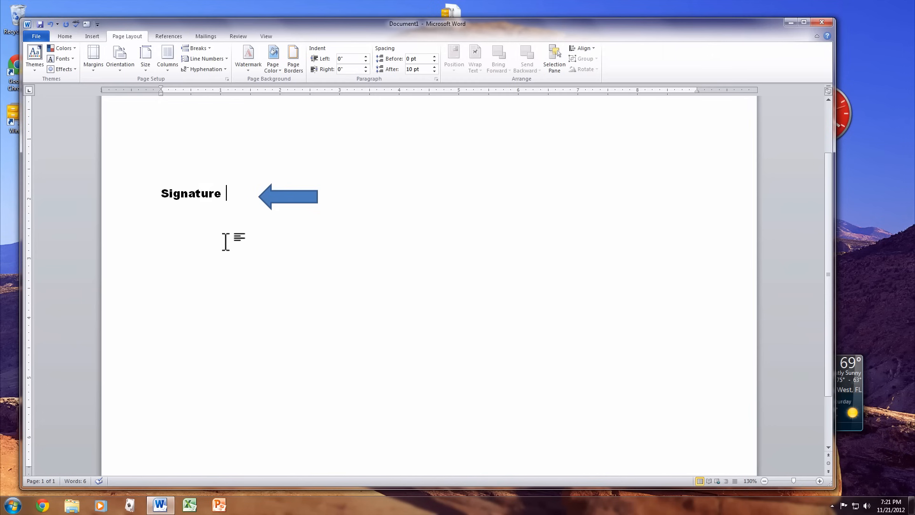
{"action": "left_click", "coordinate": [98, 67]}
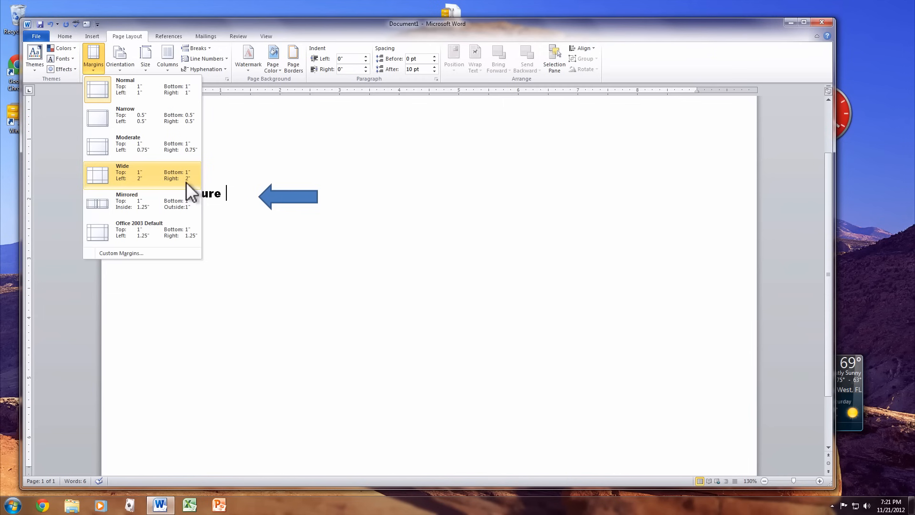
{"action": "left_click", "coordinate": [172, 249]}
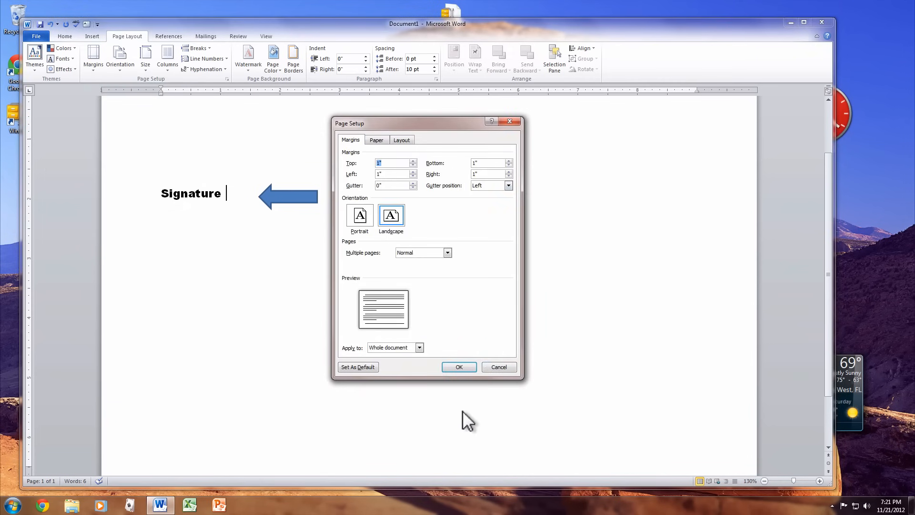
{"action": "left_click", "coordinate": [497, 366]}
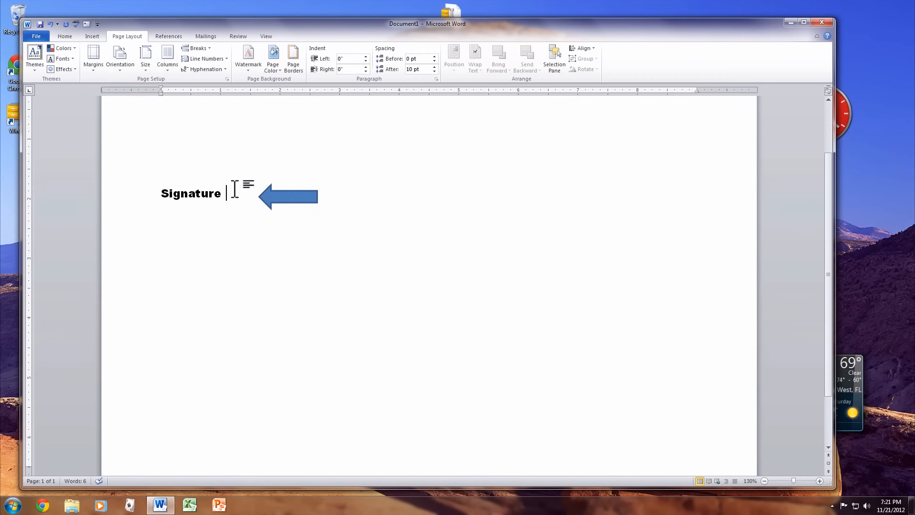
Delete the blue arrow next to Signature and show the Confidential, Draft and Sample watermarks
{"action": "left_click", "coordinate": [288, 199]}
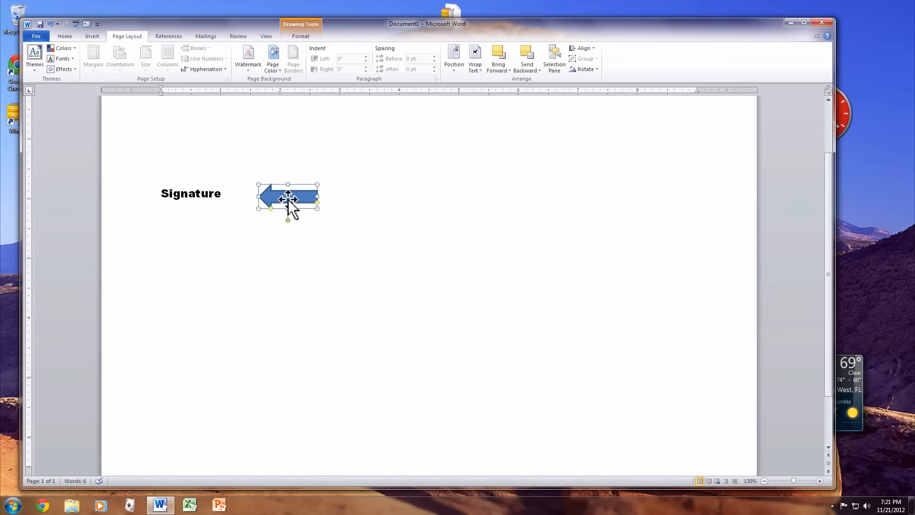
{"action": "key", "text": "Delete"}
{"action": "left_click", "coordinate": [290, 199]}
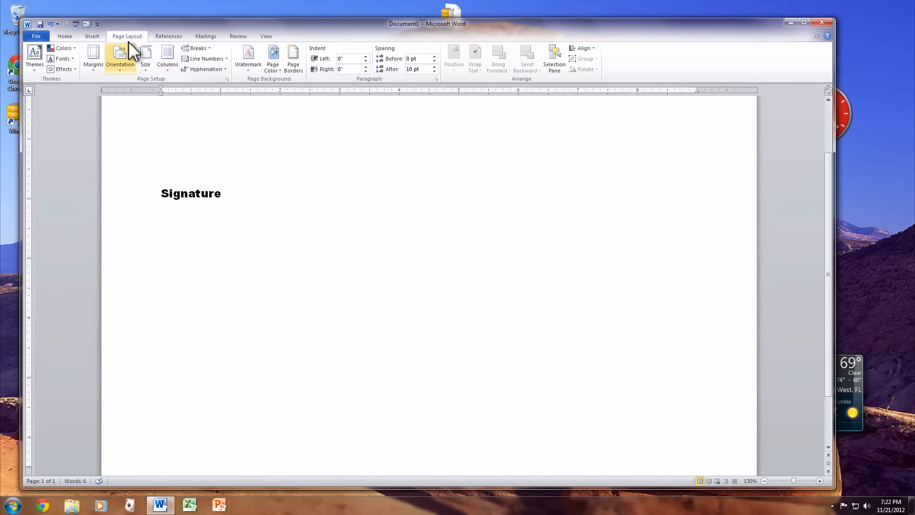
{"action": "left_click", "coordinate": [248, 55]}
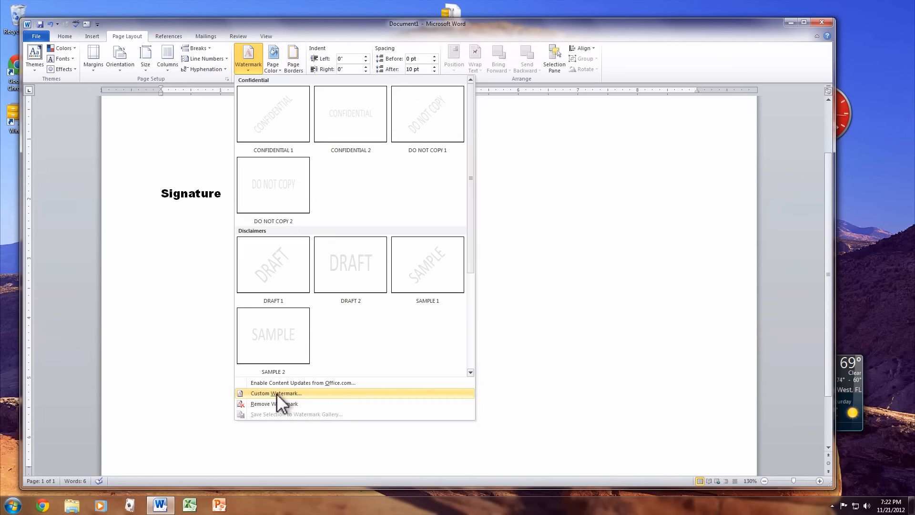
Apply a custom diagonal text watermark reading 'This is My Document' to the page
{"action": "left_click", "coordinate": [308, 393]}
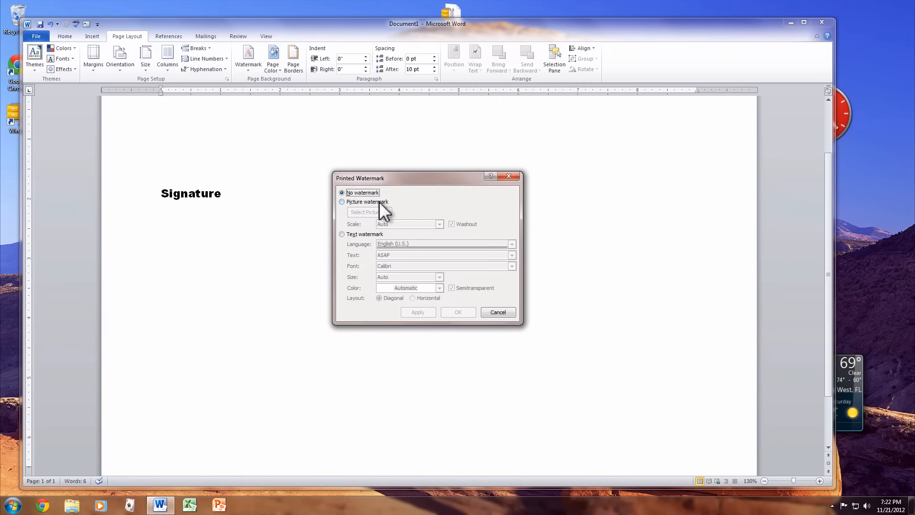
{"action": "left_click", "coordinate": [352, 236]}
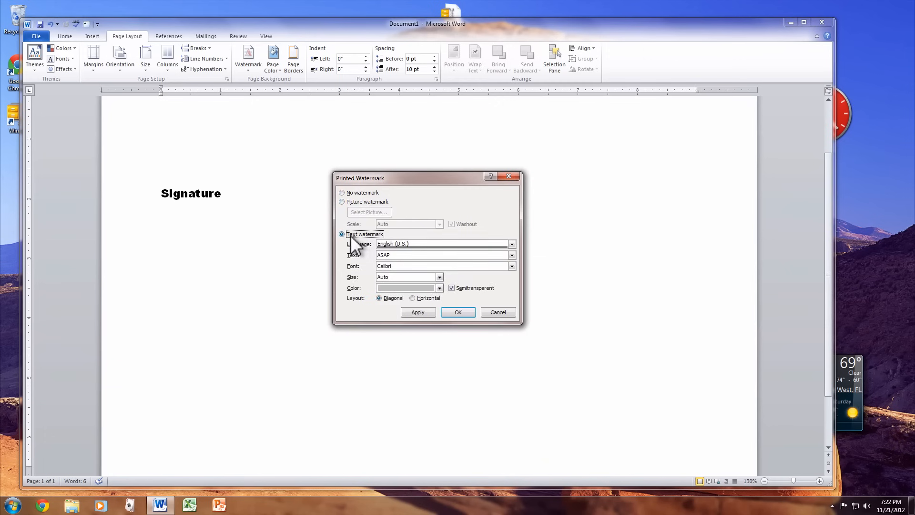
{"action": "left_click", "coordinate": [399, 254]}
{"action": "type", "text": "This is My Document"}
{"action": "left_click", "coordinate": [413, 313]}
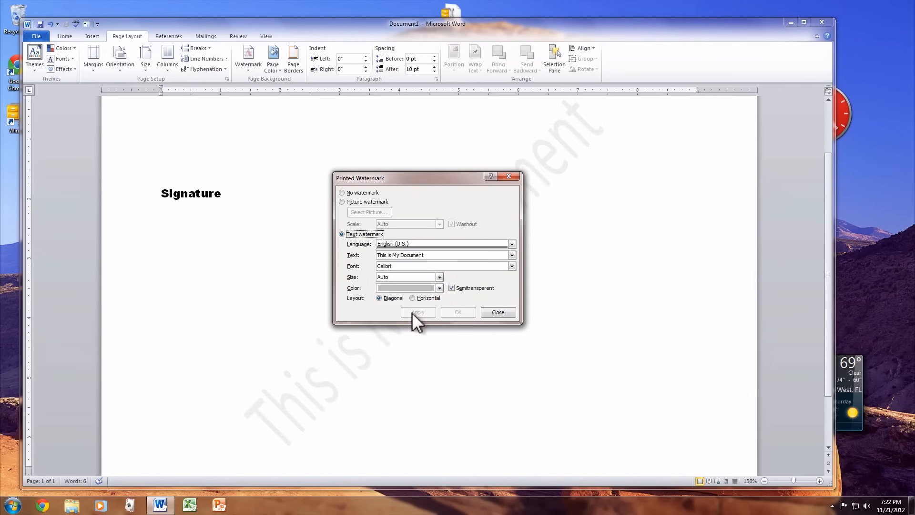
{"action": "left_click", "coordinate": [496, 312]}
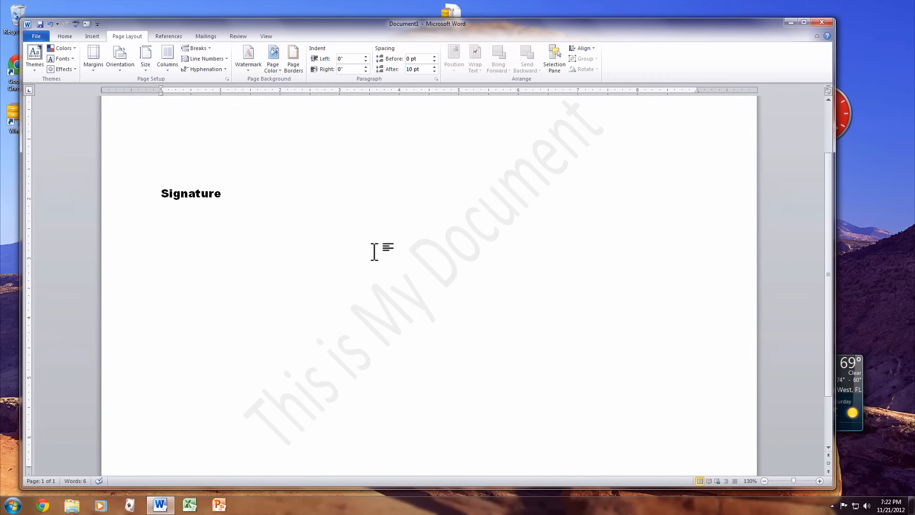
{"action": "left_click", "coordinate": [168, 36]}
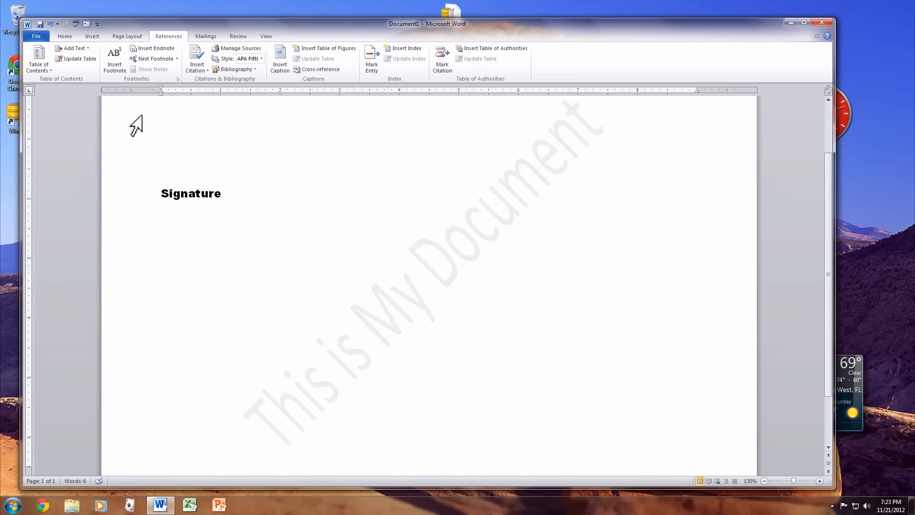
Insert footnote 1 after Signature, leaving its footnote at the page bottom empty
{"action": "left_click", "coordinate": [118, 70]}
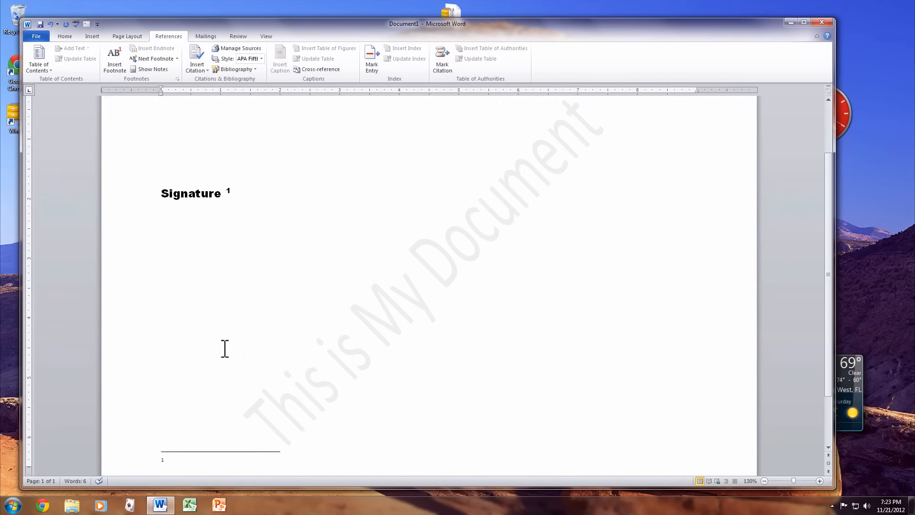
{"action": "scroll", "coordinate": [225, 347], "scroll_direction": "down", "scroll_amount": 1}
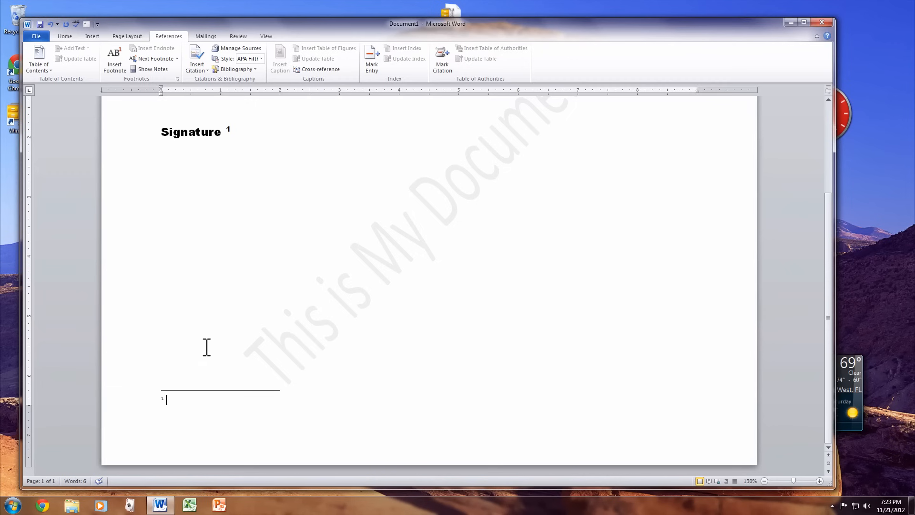
{"action": "left_click", "coordinate": [221, 297]}
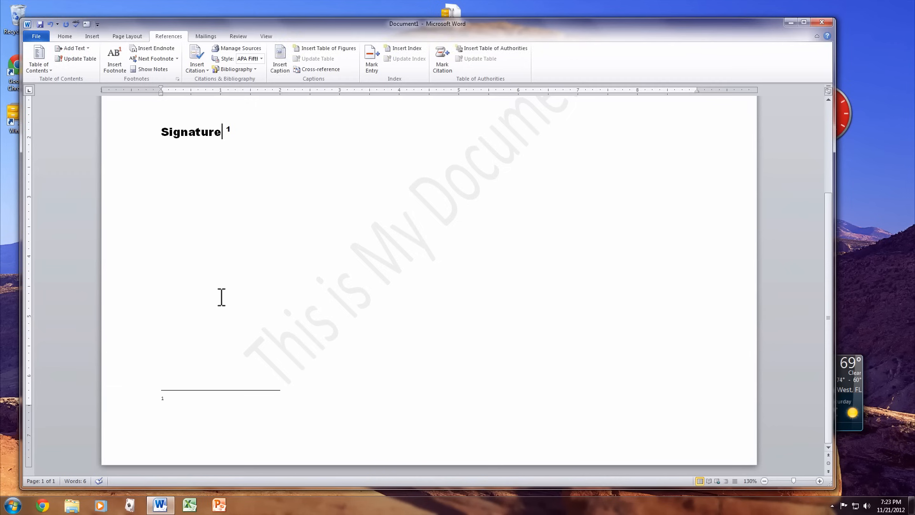
{"action": "left_click", "coordinate": [205, 36]}
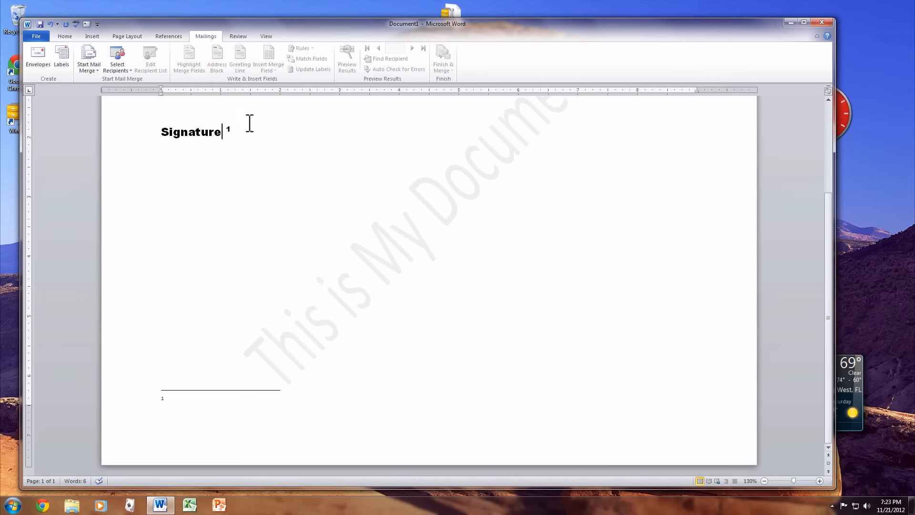
Delete the word Signature together with its footnote 1 marker
{"action": "left_click_drag", "start_coordinate": [249, 123], "coordinate": [141, 125]}
{"action": "key", "text": "Delete"}
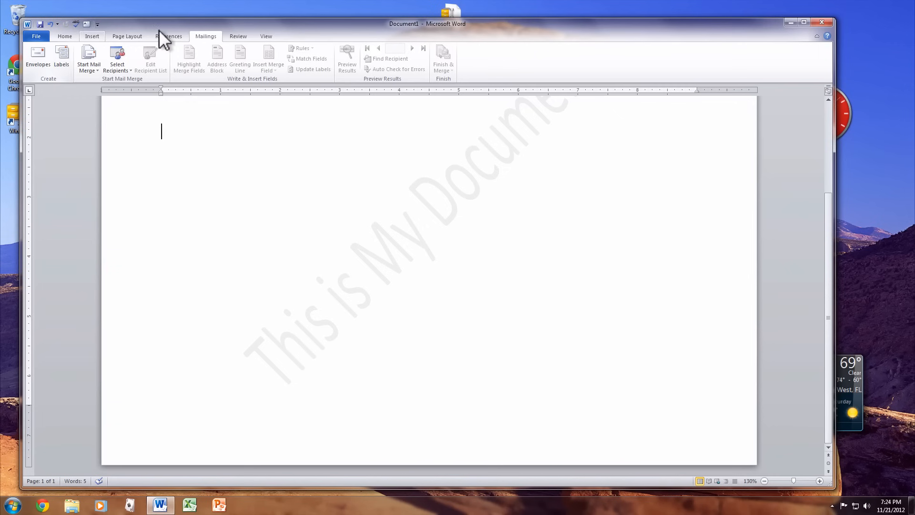
{"action": "left_click", "coordinate": [235, 38]}
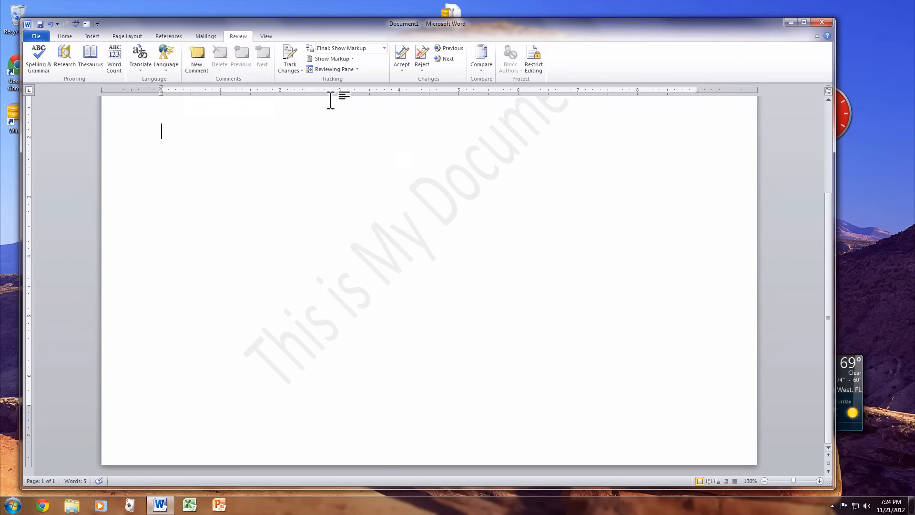
Switch the document to Draft view and back to Print Layout
{"action": "left_click", "coordinate": [266, 36]}
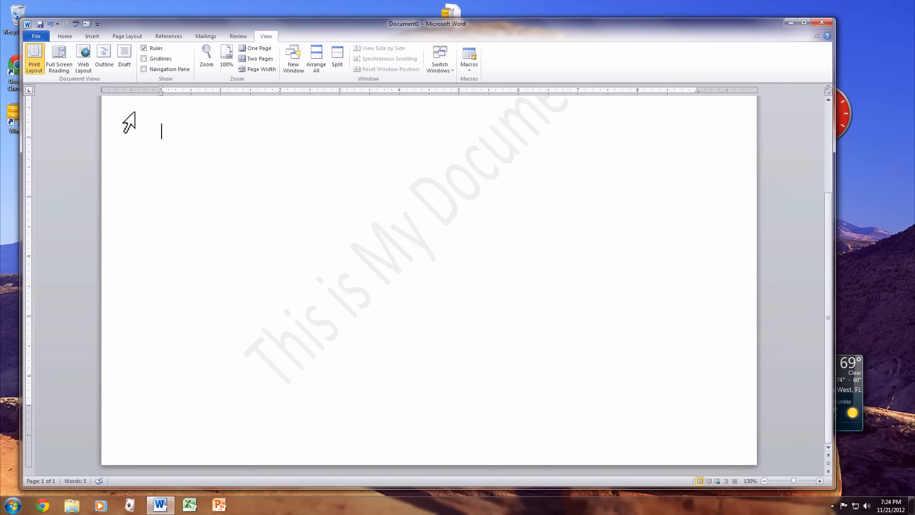
{"action": "left_click", "coordinate": [124, 54]}
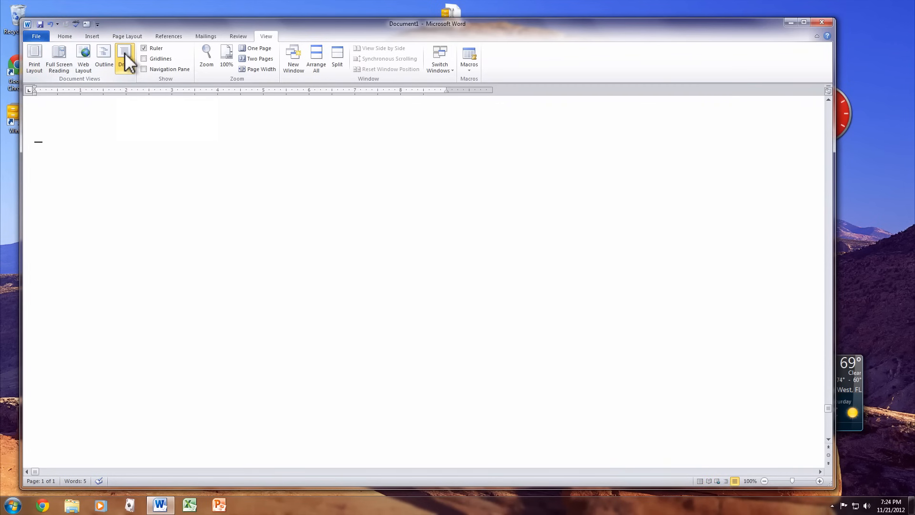
{"action": "left_click", "coordinate": [33, 57]}
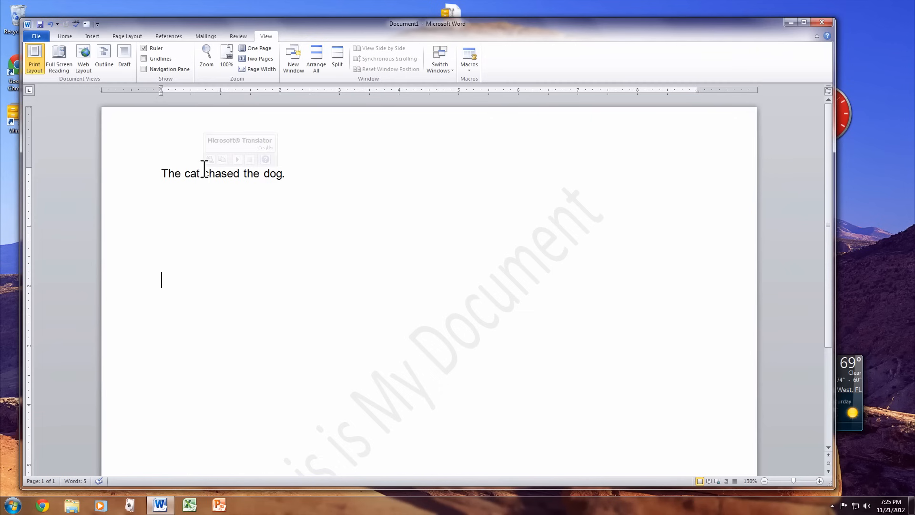
Enter 'The cat chased the dog.' on an empty line and select 'dog.'
{"action": "left_click", "coordinate": [261, 243]}
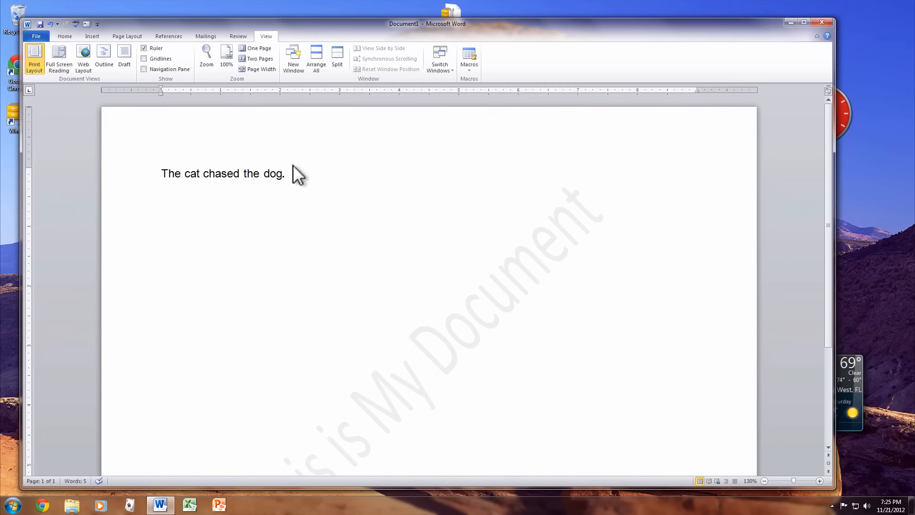
{"action": "left_click_drag", "start_coordinate": [290, 169], "coordinate": [265, 171]}
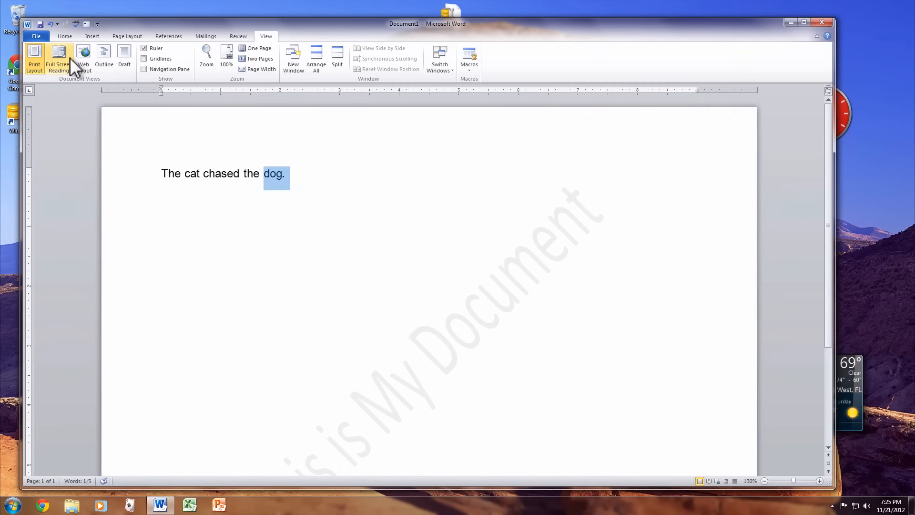
{"action": "left_click", "coordinate": [65, 37]}
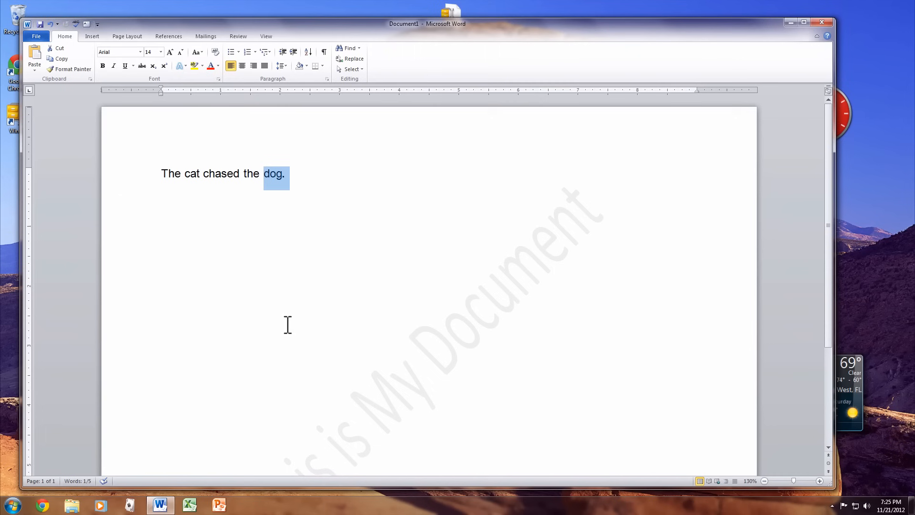
Make 'dog.' bold, then delete all of the document's content
{"action": "key", "text": "ctrl+b"}
{"action": "key", "text": "ctrl+b"}
{"action": "key", "text": "ctrl+a"}
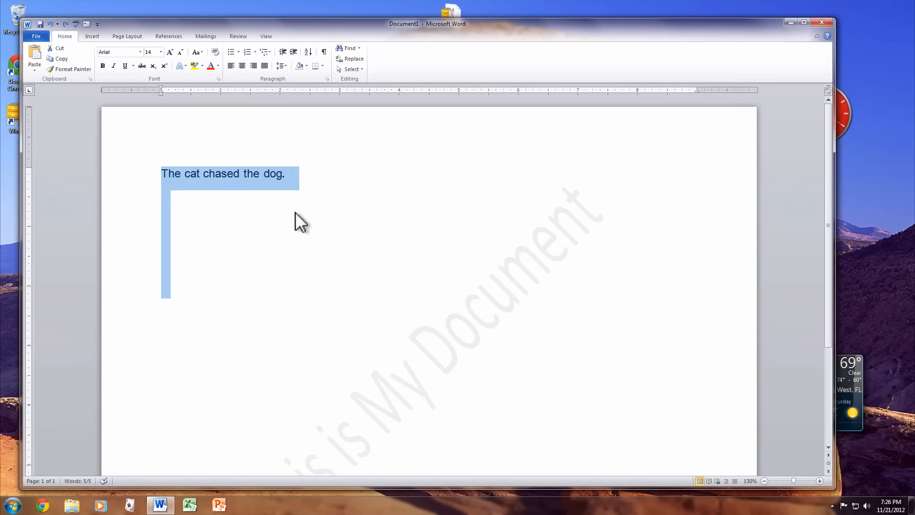
{"action": "key", "text": "Delete"}
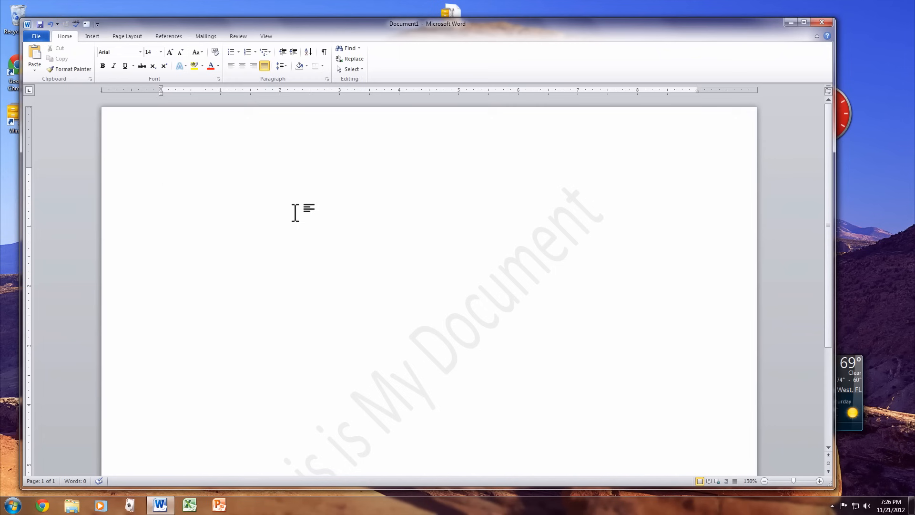
Undo repeatedly until the sentence 'The cat chased the dog.' is restored
{"action": "key", "text": "ctrl+z"}
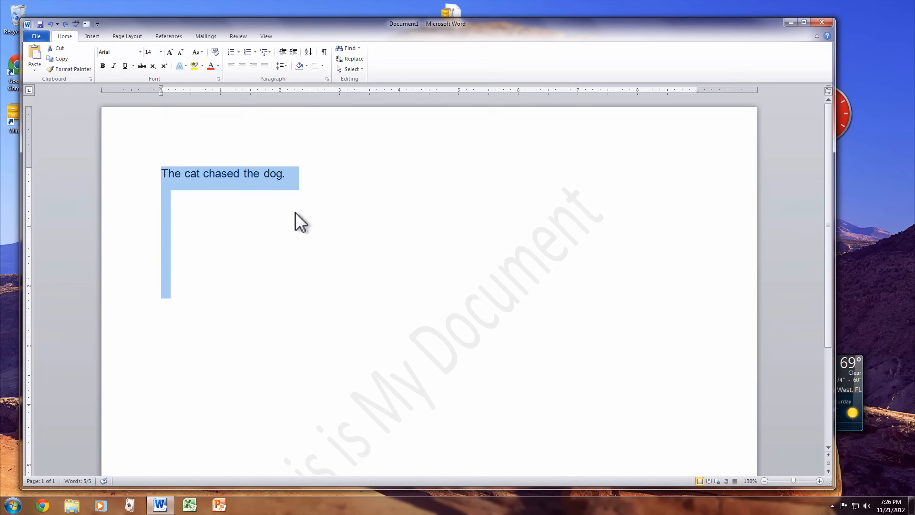
{"action": "type", "text": "x"}
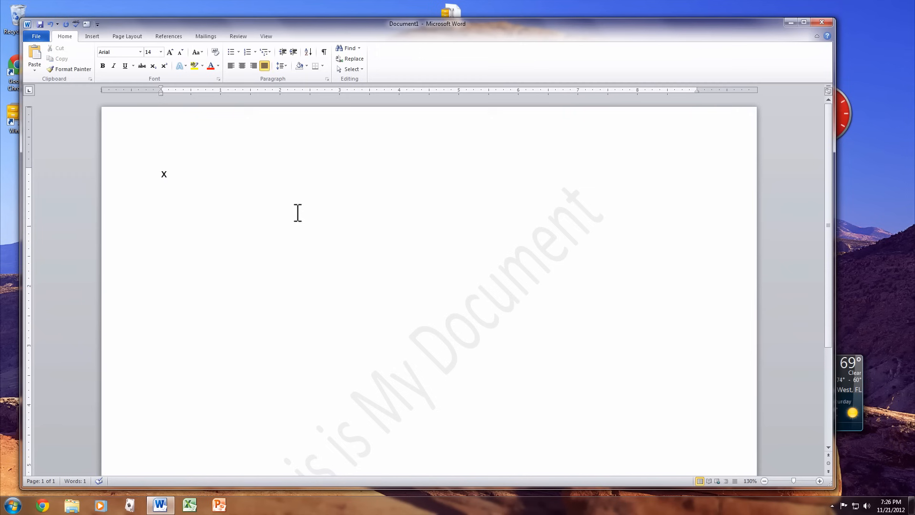
{"action": "key", "text": "ctrl+z"}
{"action": "key", "text": "ctrl+z"}
{"action": "key", "text": "super"}
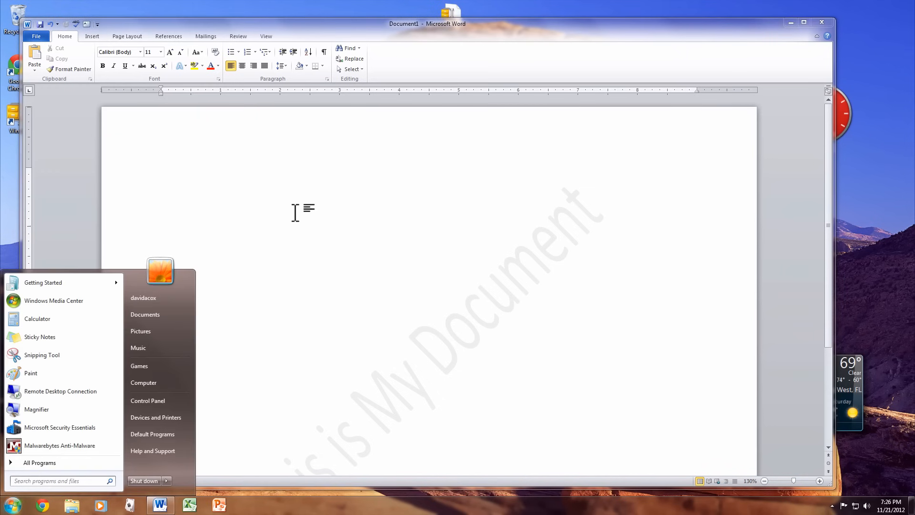
{"action": "key", "text": "Escape"}
{"action": "key", "text": "ctrl+z"}
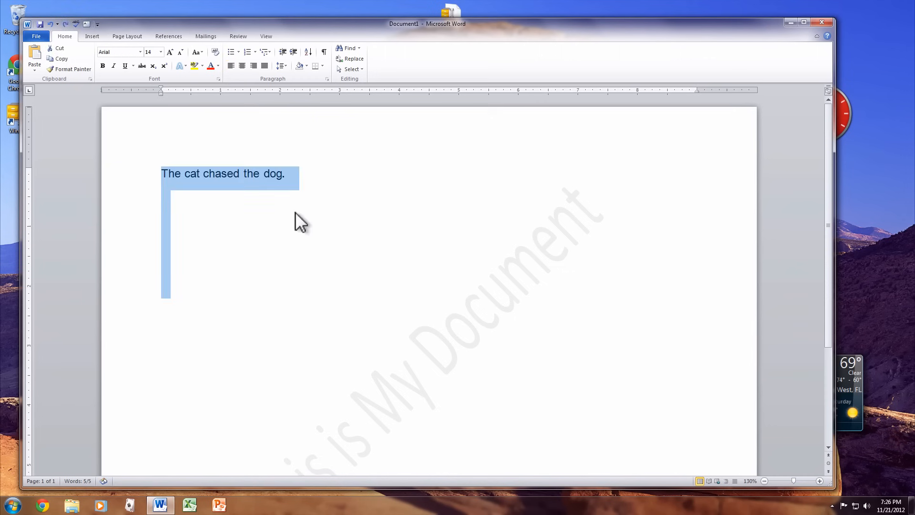
Select the sentence 'The cat chased the dog.' and move to the line below
{"action": "left_click", "coordinate": [295, 212]}
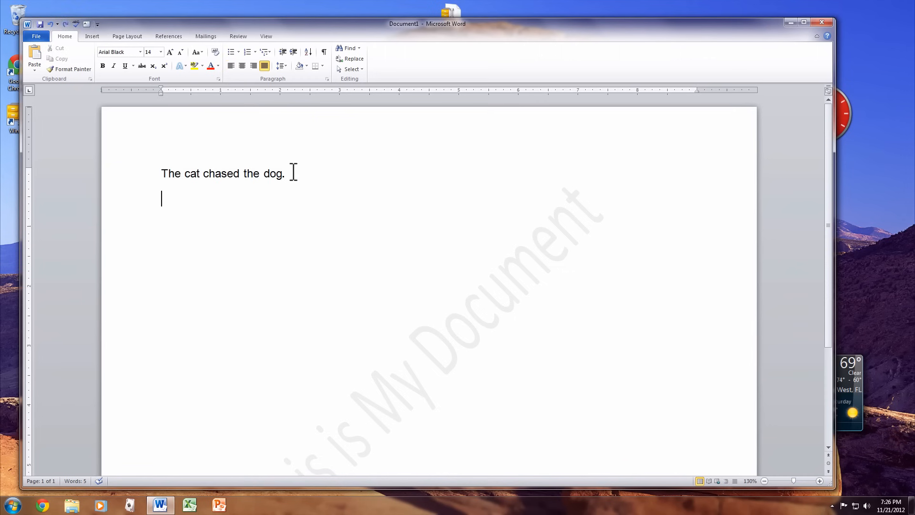
{"action": "left_click_drag", "start_coordinate": [292, 172], "coordinate": [172, 157]}
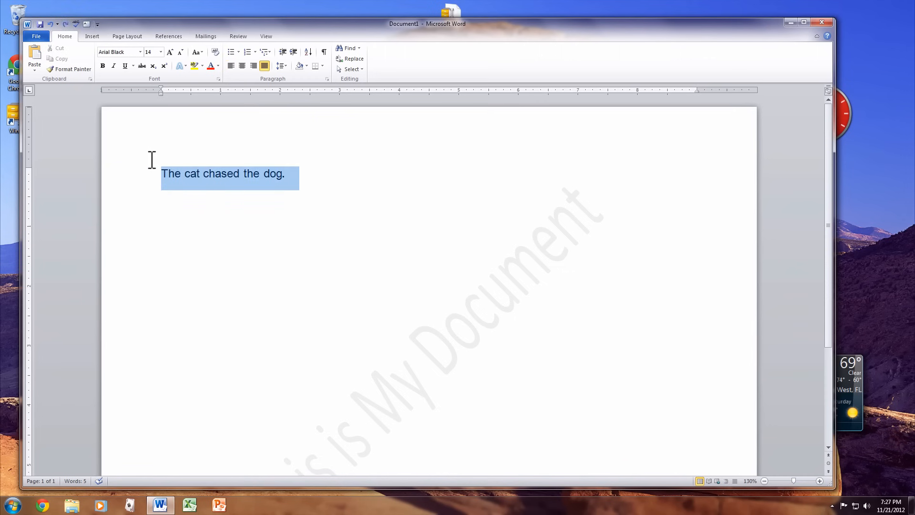
{"action": "left_click_drag", "start_coordinate": [152, 160], "coordinate": [149, 160]}
{"action": "key", "text": "ctrl+c"}
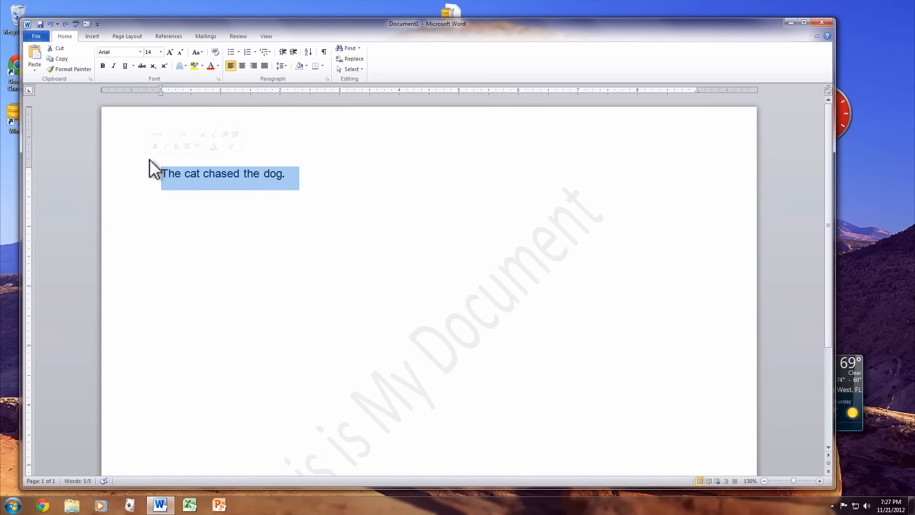
{"action": "left_click", "coordinate": [233, 217]}
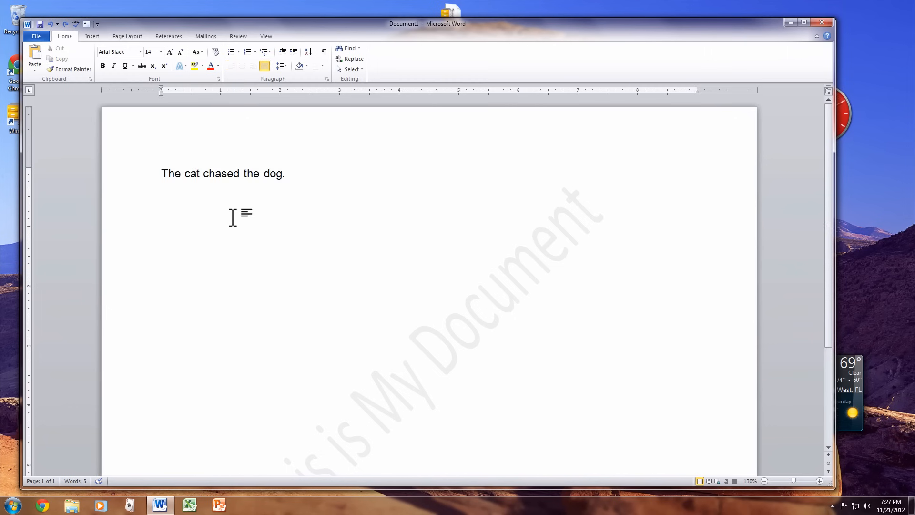
{"action": "key", "text": "BackSpace"}
Paste copies of the sentence to make eleven lines, then select and delete them all
{"action": "key", "text": "ctrl+v"}
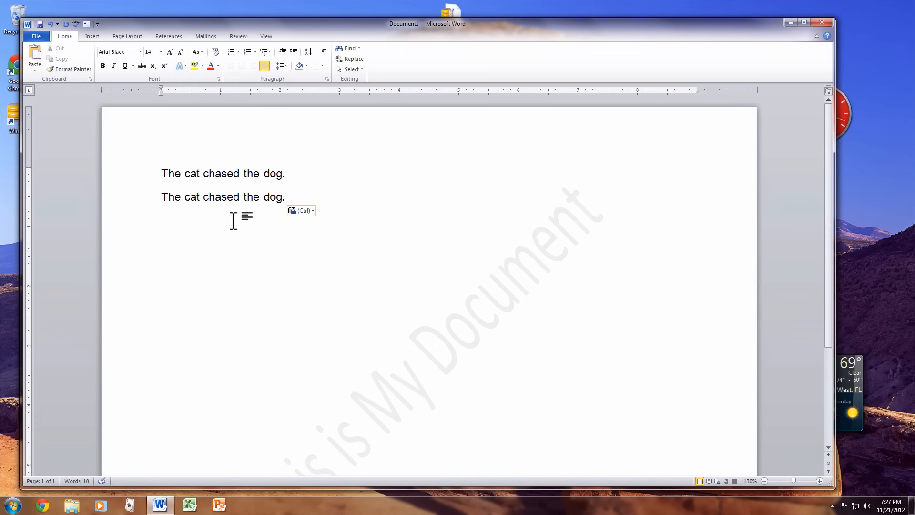
{"action": "key", "text": "ctrl+v"}
{"action": "key", "text": "ctrl+v"}
{"action": "key", "text": "ctrl+v"}
{"action": "key", "text": "ctrl+v"}
{"action": "key", "text": "ctrl+v"}
{"action": "key", "text": "ctrl+v"}
{"action": "key", "text": "ctrl+v"}
{"action": "key", "text": "ctrl+v"}
{"action": "key", "text": "ctrl+v"}
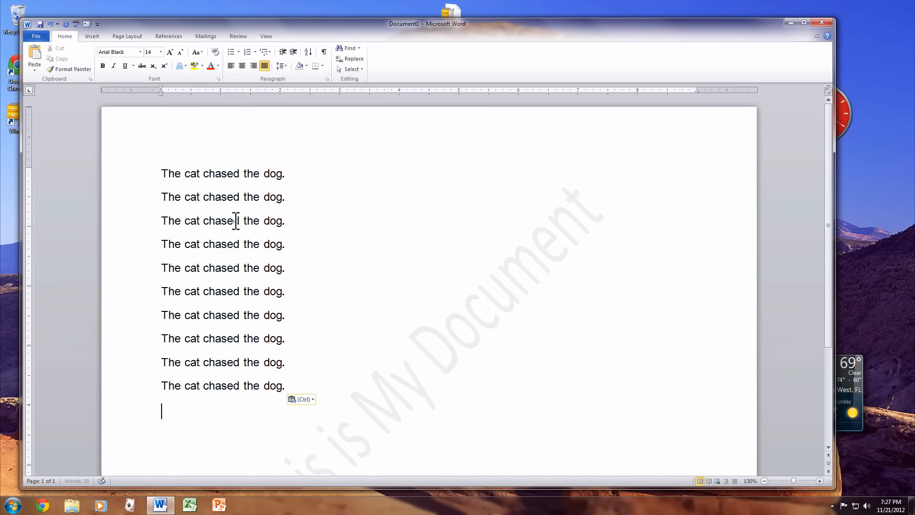
{"action": "left_click_drag", "start_coordinate": [329, 436], "coordinate": [95, 185]}
{"action": "key", "text": "Delete"}
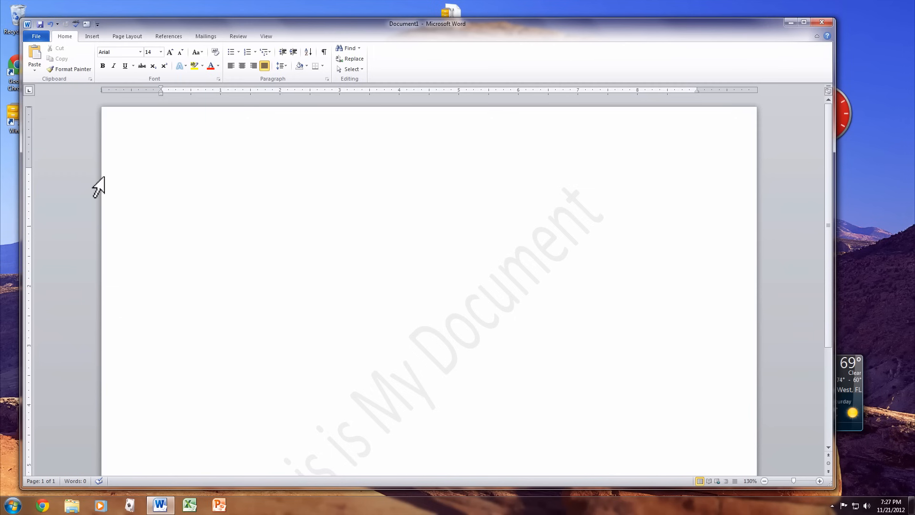
Restore the eleven deleted lines and make the fourth line bold
{"action": "key", "text": "ctrl+z"}
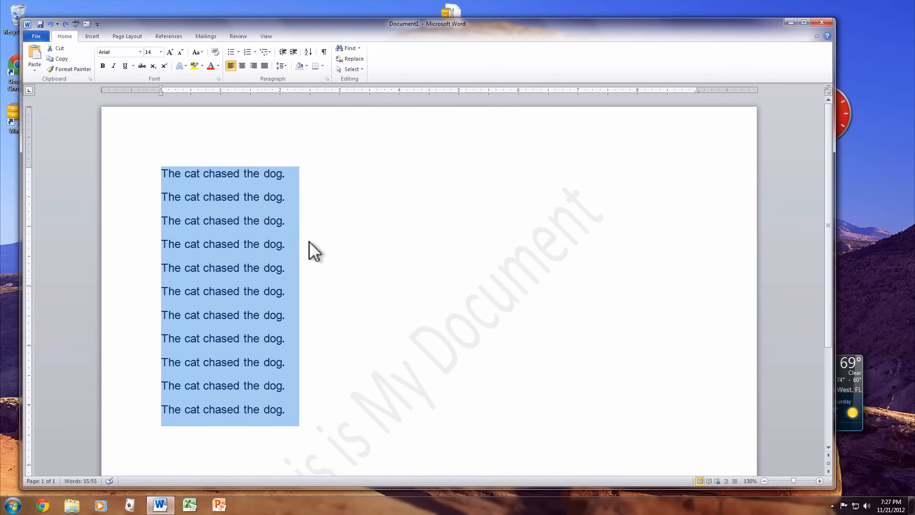
{"action": "left_click", "coordinate": [309, 241]}
{"action": "left_click_drag", "start_coordinate": [286, 243], "coordinate": [128, 247]}
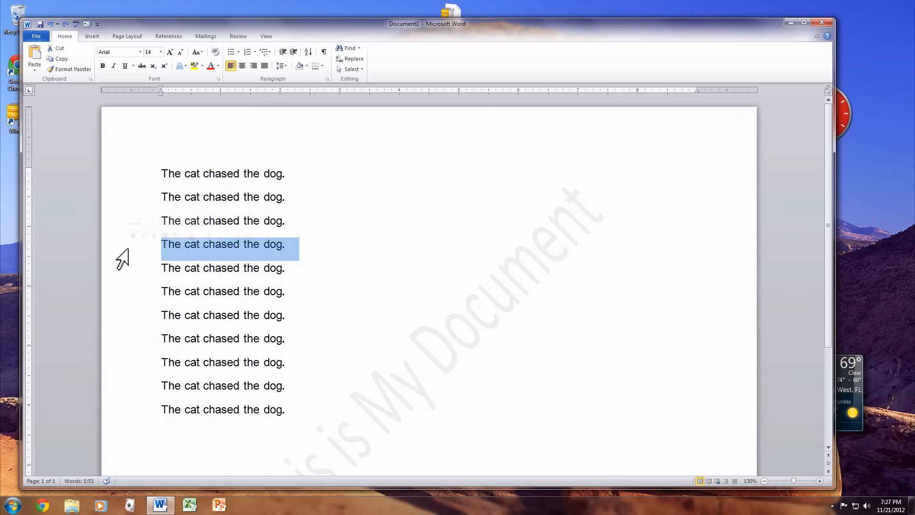
{"action": "key", "text": "ctrl+b"}
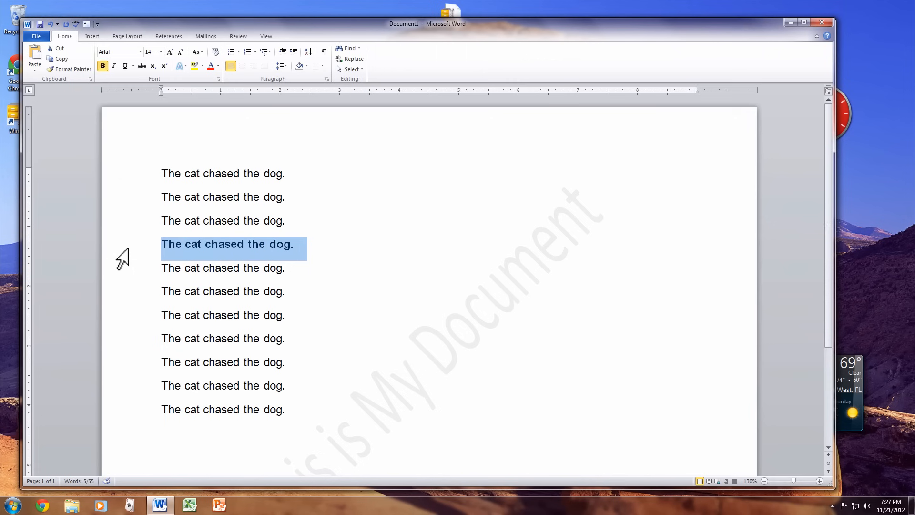
{"action": "left_click", "coordinate": [341, 220]}
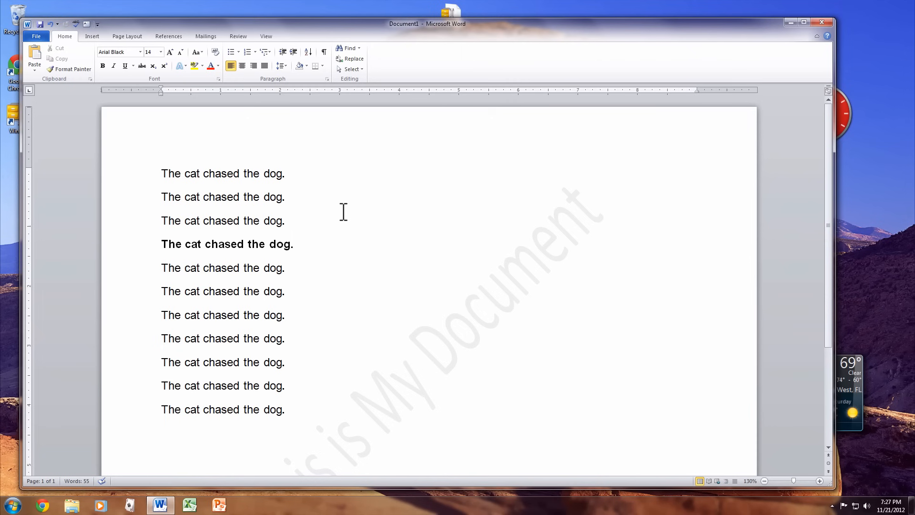
Set all the document's text in the Bauhaus 93 font
{"action": "key", "text": "ctrl+a"}
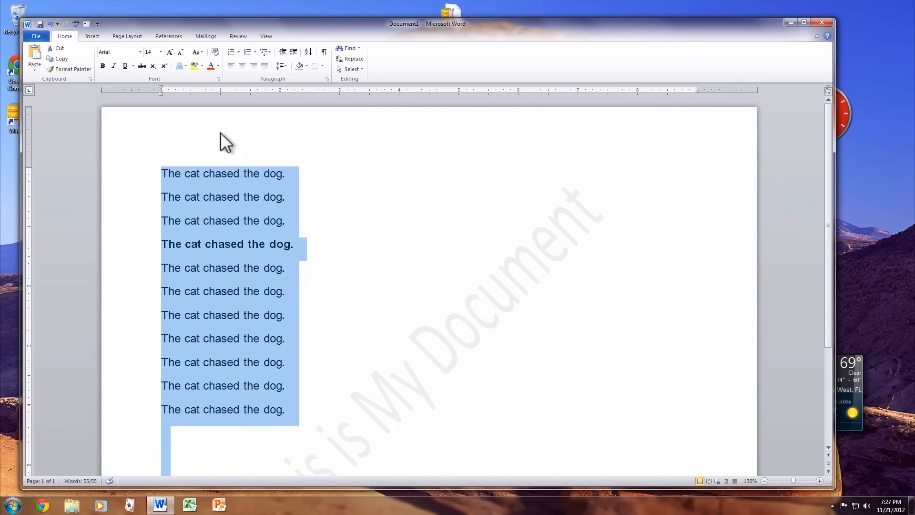
{"action": "left_click", "coordinate": [140, 52]}
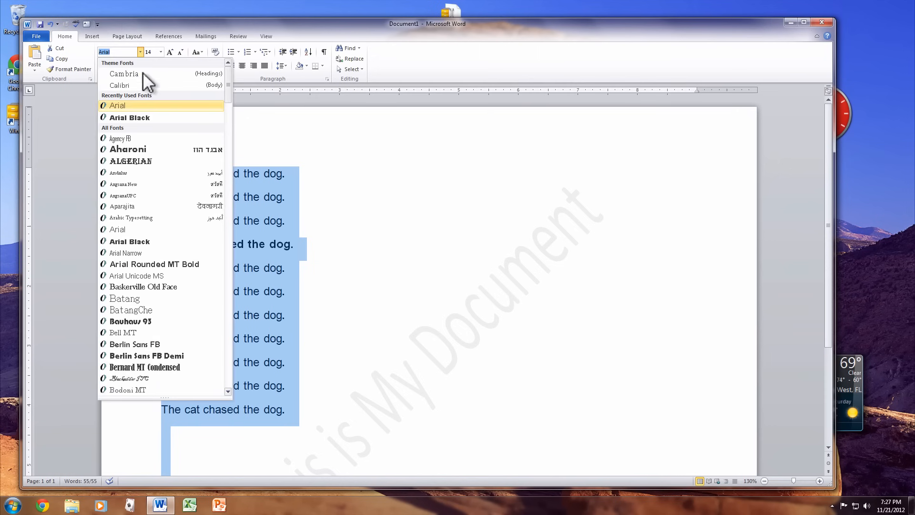
{"action": "left_click", "coordinate": [143, 321]}
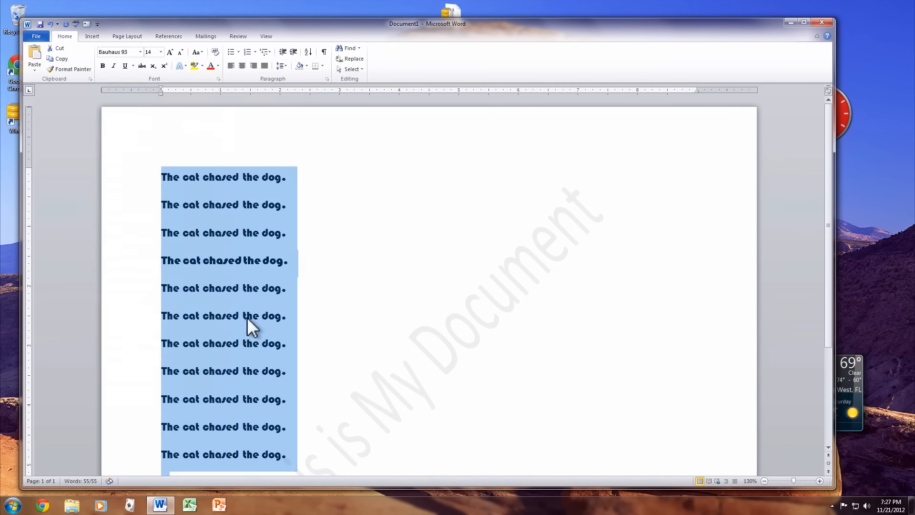
{"action": "left_click", "coordinate": [356, 320]}
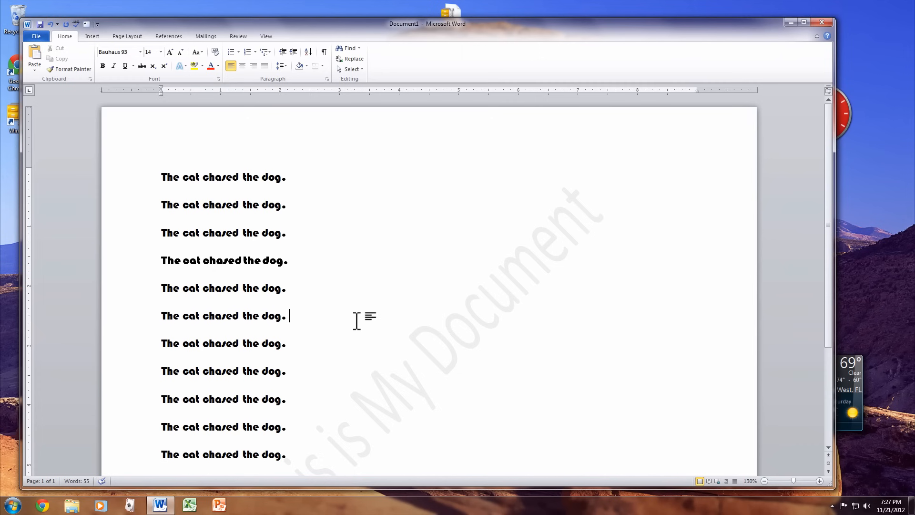
{"action": "scroll", "coordinate": [357, 320], "scroll_direction": "down", "scroll_amount": 3}
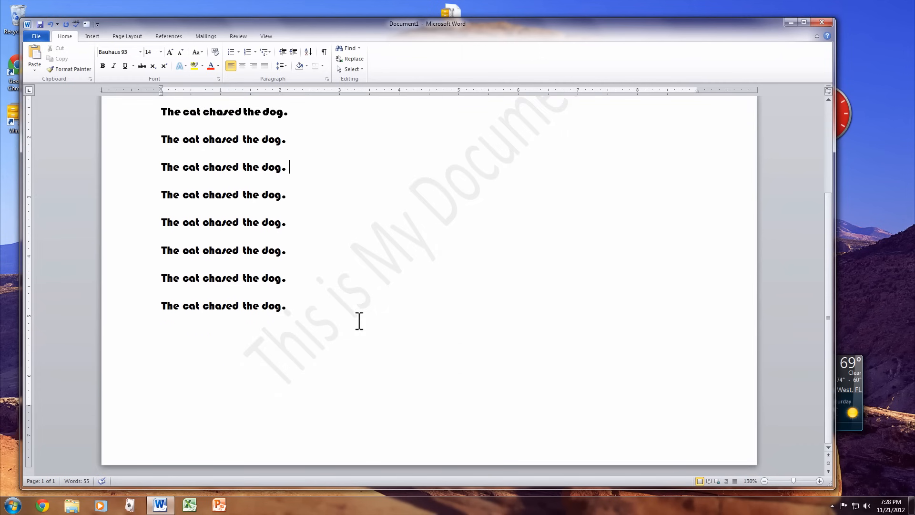
{"action": "scroll", "coordinate": [360, 320], "scroll_direction": "up", "scroll_amount": 3}
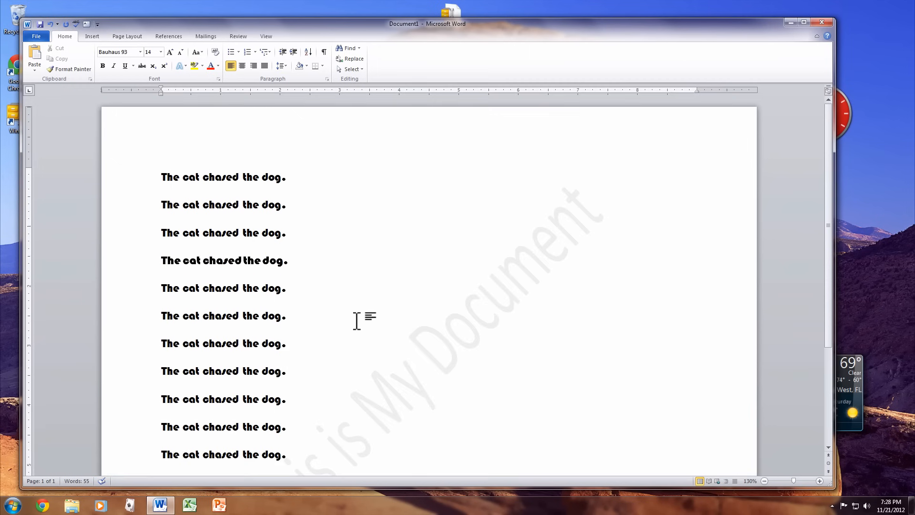
{"action": "key", "text": "ctrl+s"}
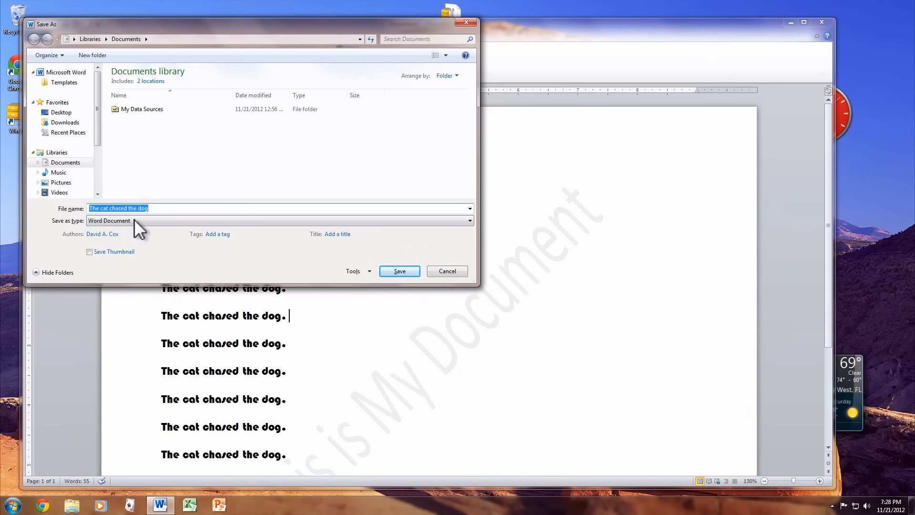
{"action": "left_click", "coordinate": [436, 271]}
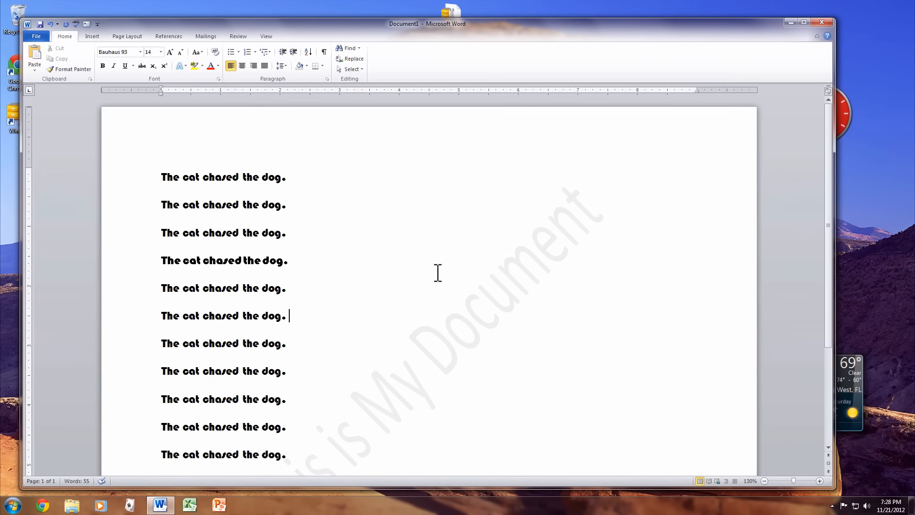
{"action": "left_click", "coordinate": [104, 261]}
{"action": "key", "text": "ctrl+i"}
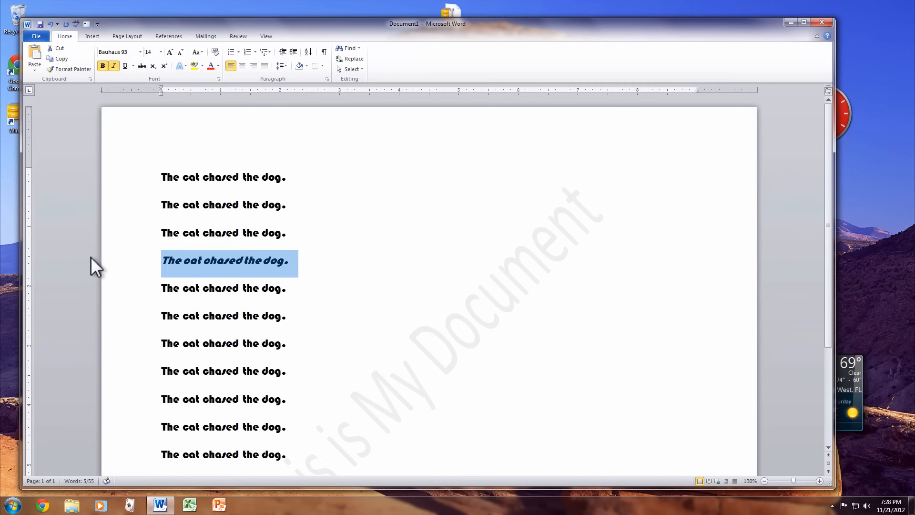
{"action": "key", "text": "ctrl+i"}
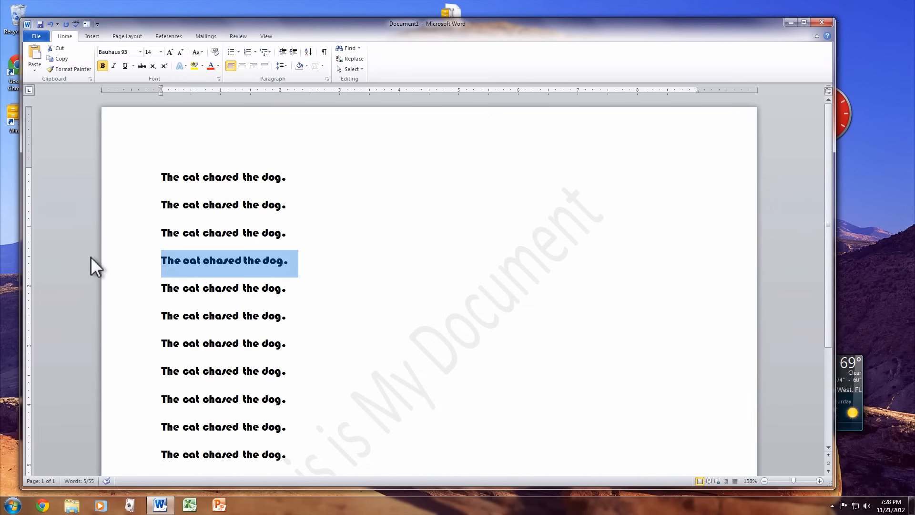
{"action": "left_click", "coordinate": [231, 280]}
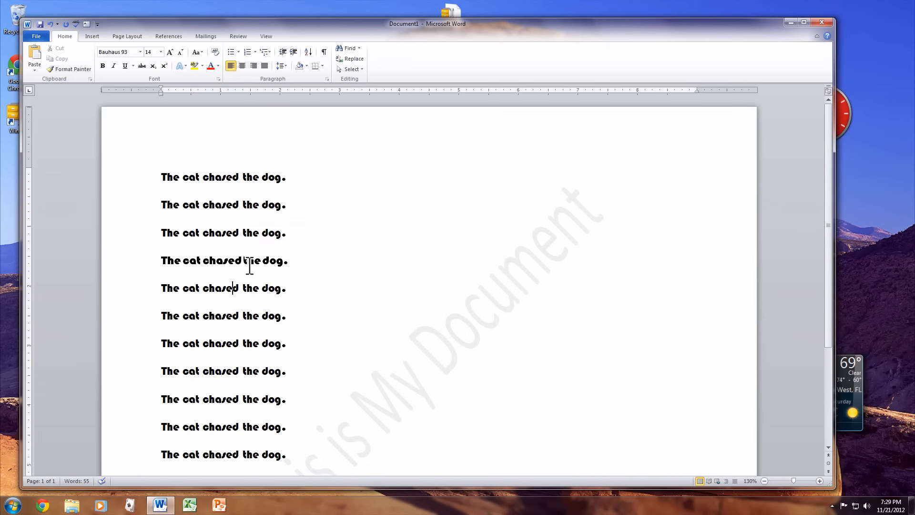
Open the File backstage's New page listing available and Office.com templates
{"action": "left_click", "coordinate": [38, 37]}
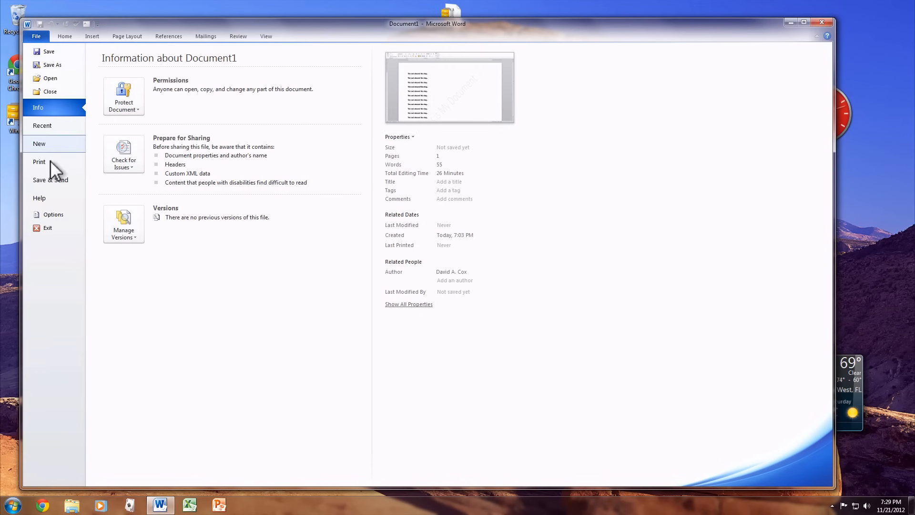
{"action": "left_click", "coordinate": [56, 147]}
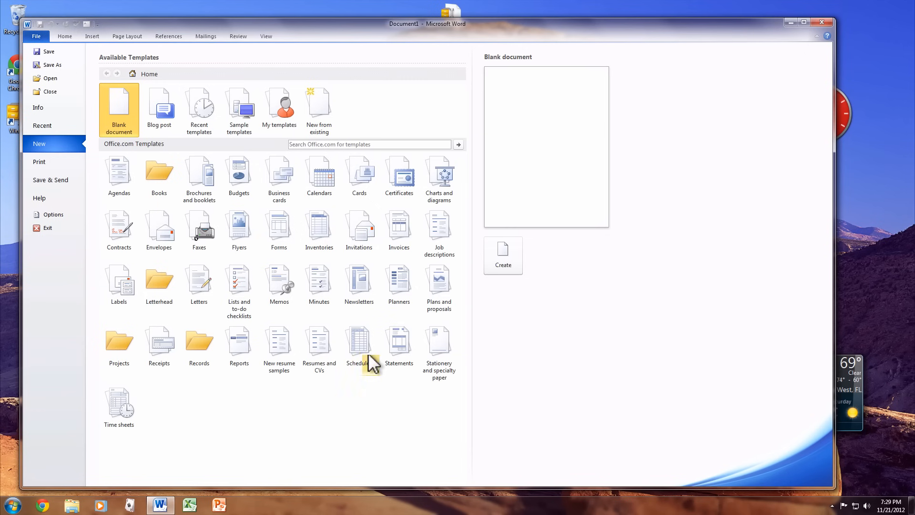
Browse the Basic and Situation-specific folders under Resumes and CVs templates
{"action": "left_click", "coordinate": [320, 339]}
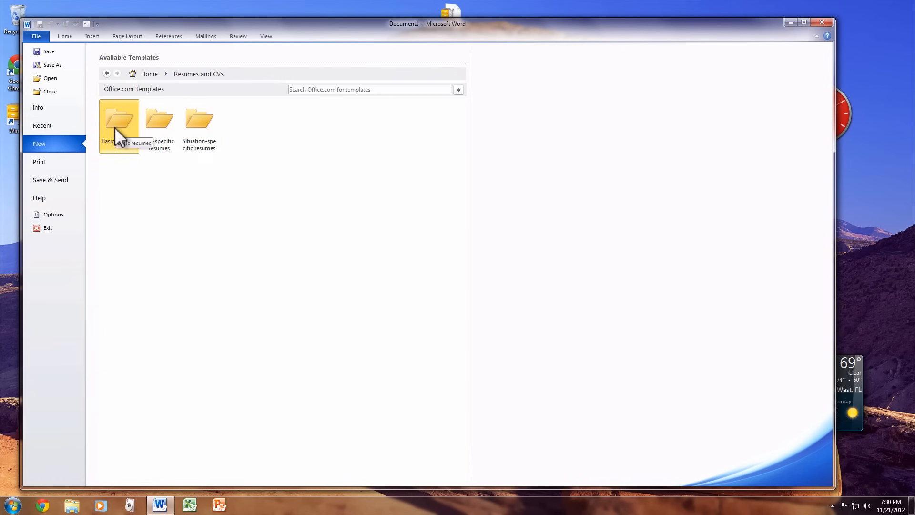
{"action": "left_click", "coordinate": [127, 118]}
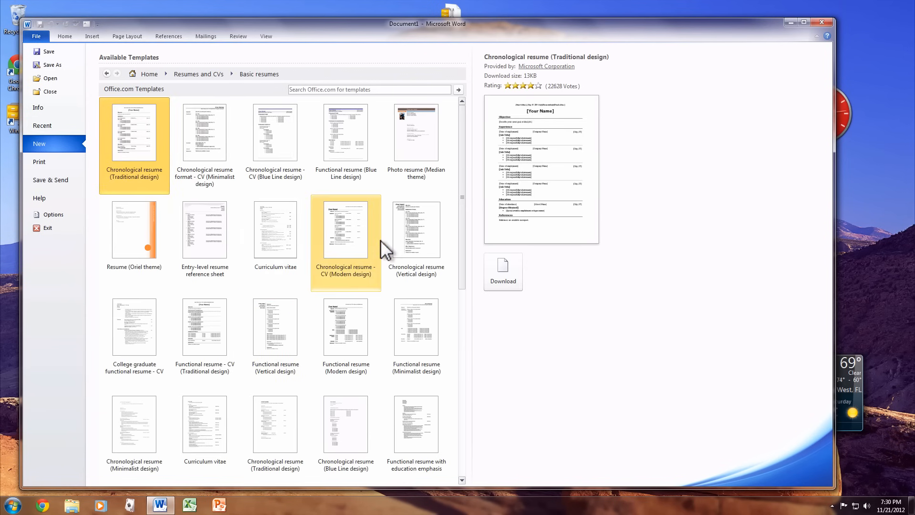
{"action": "left_click_drag", "start_coordinate": [464, 181], "coordinate": [449, 312]}
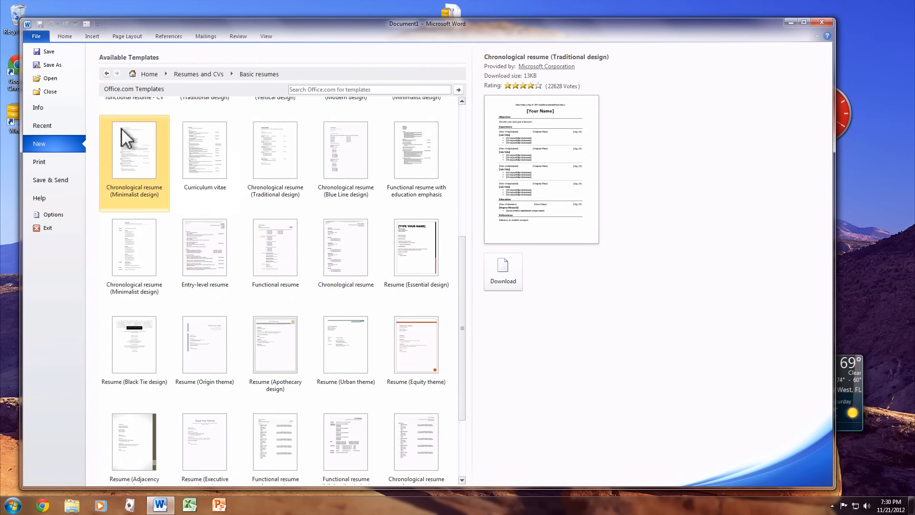
{"action": "left_click", "coordinate": [107, 73]}
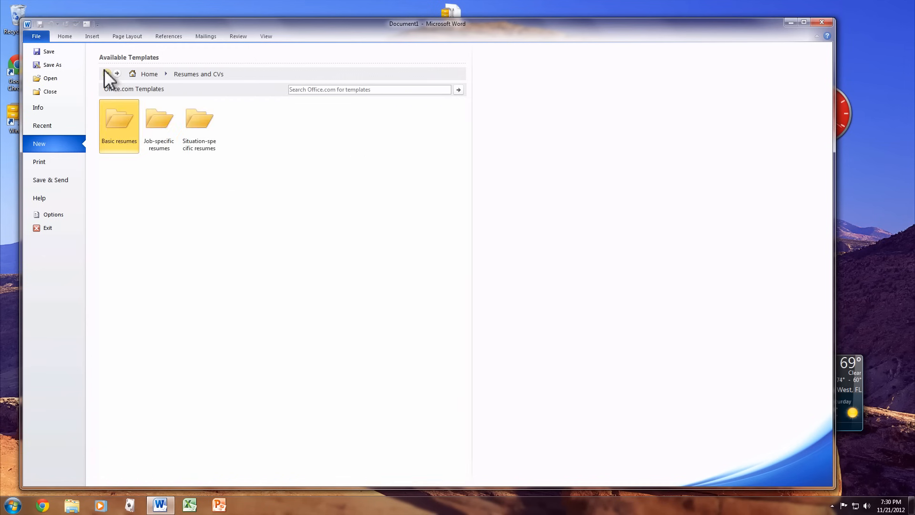
{"action": "left_click", "coordinate": [205, 122]}
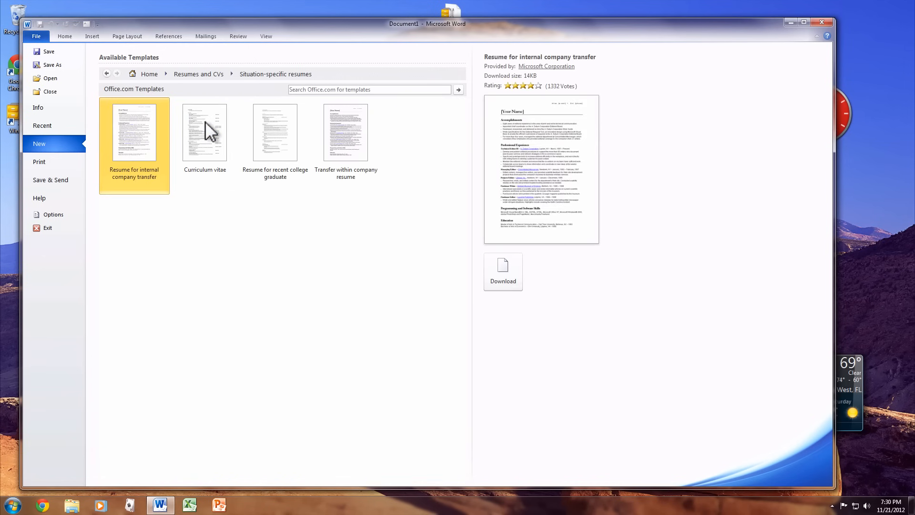
{"action": "left_click", "coordinate": [106, 73]}
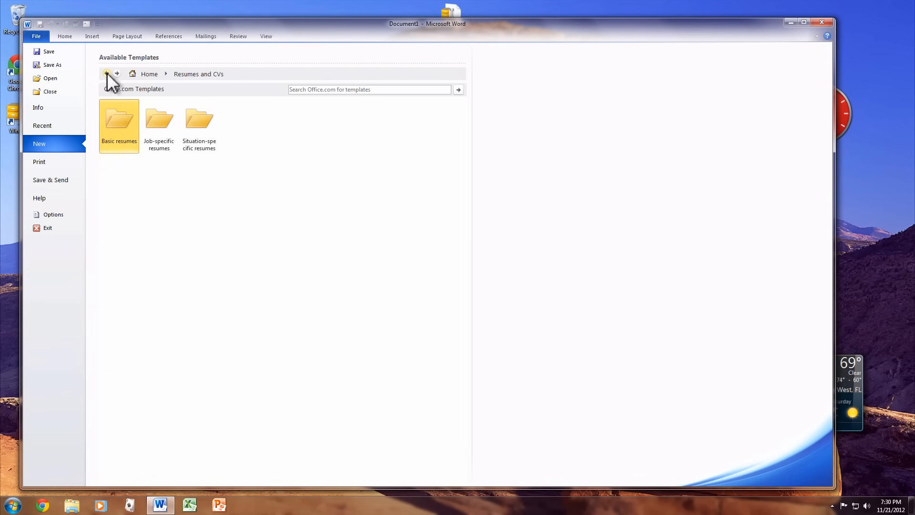
Open Sales manager resume (Elegant design) from Job-specific resumes as a new document
{"action": "left_click", "coordinate": [170, 106]}
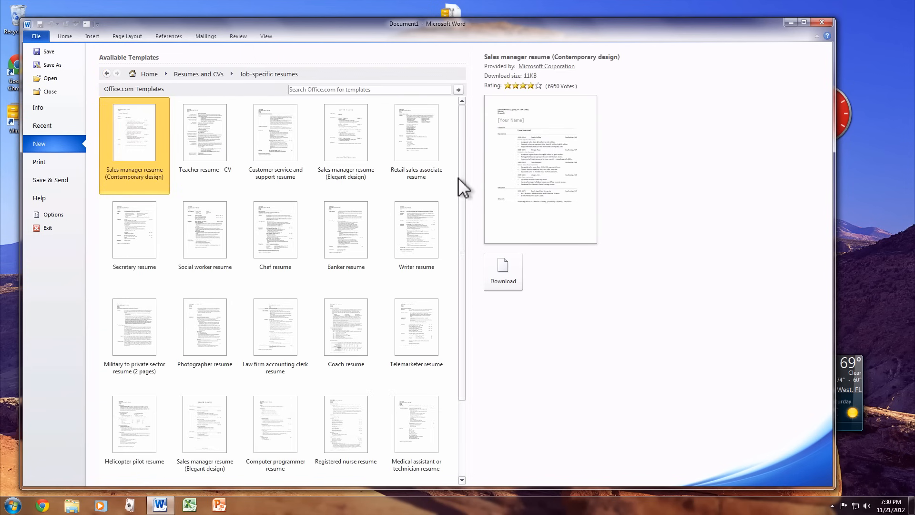
{"action": "mouse_move", "coordinate": [458, 177]}
{"action": "left_mouse_down"}
{"action": "mouse_move", "coordinate": [458, 186]}
{"action": "mouse_move", "coordinate": [461, 170]}
{"action": "left_mouse_up"}
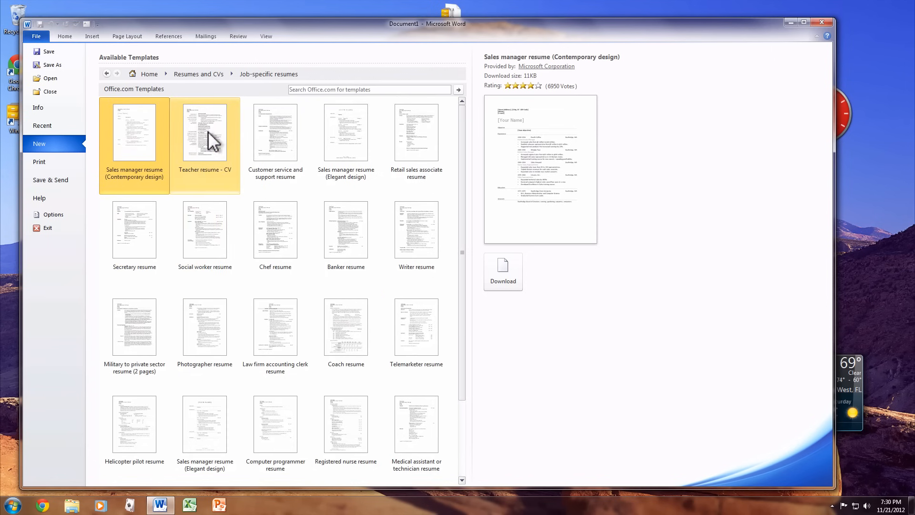
{"action": "left_click", "coordinate": [349, 129]}
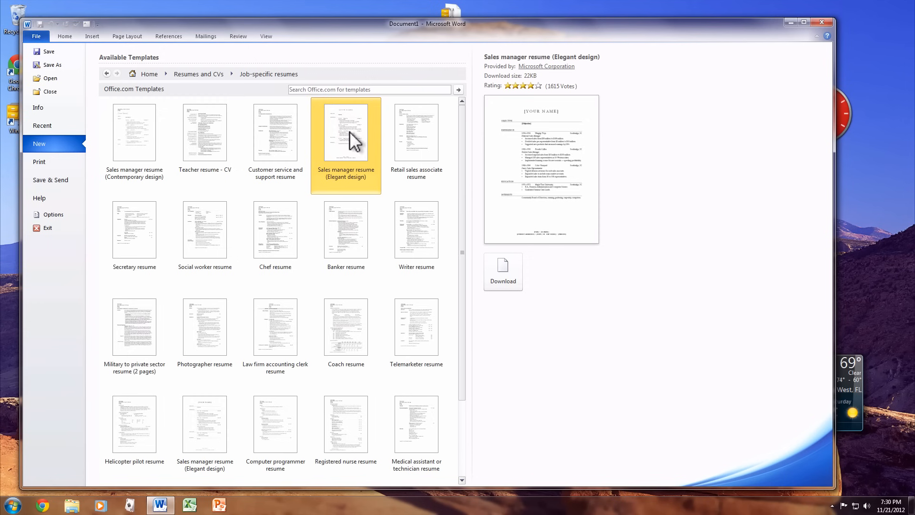
{"action": "double_click", "coordinate": [350, 131]}
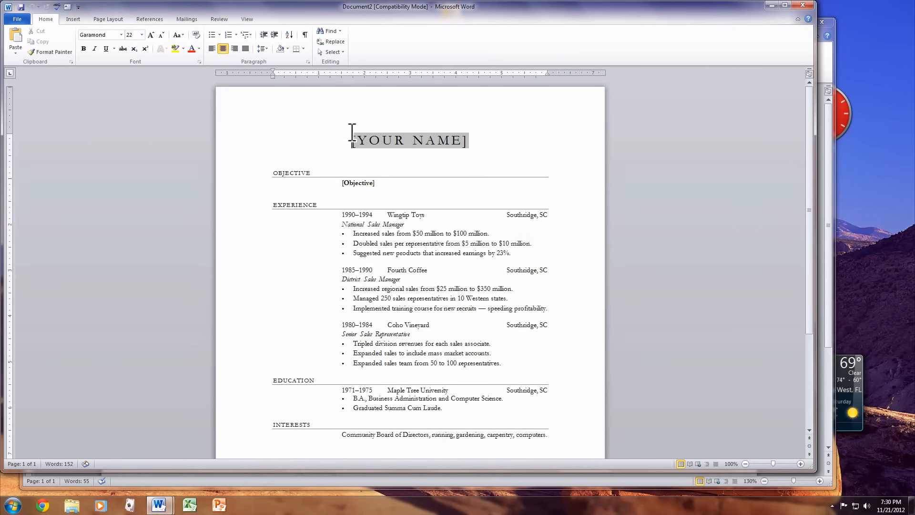
Replace the [YOUR NAME] placeholder with the applicant's name
{"action": "scroll", "coordinate": [351, 134], "scroll_direction": "down", "scroll_amount": 5}
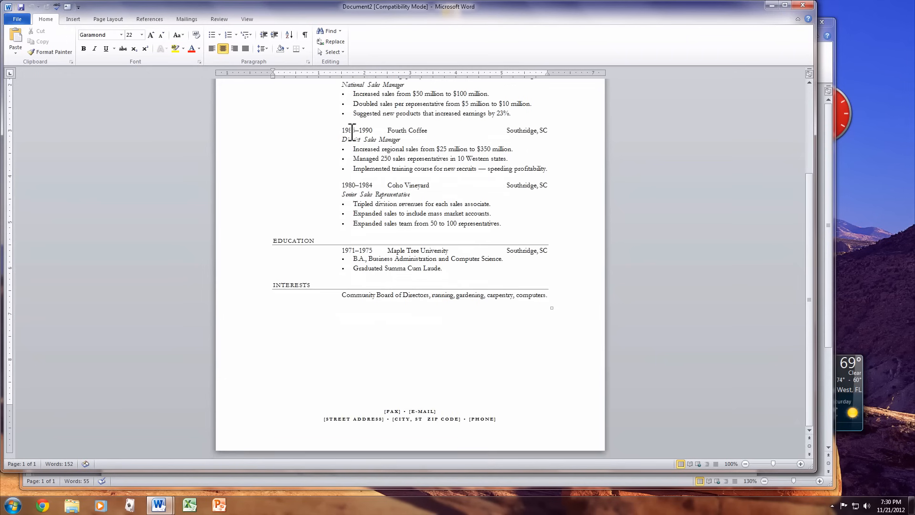
{"action": "scroll", "coordinate": [352, 134], "scroll_direction": "up", "scroll_amount": 5}
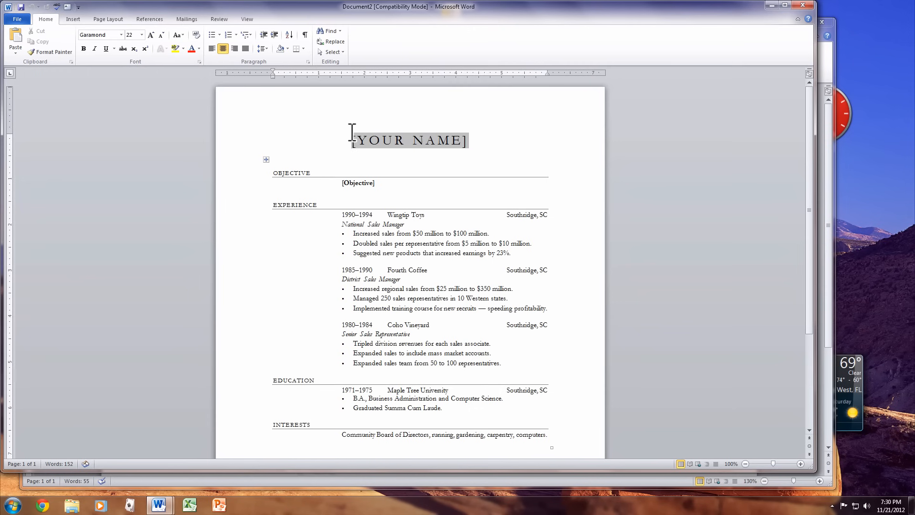
{"action": "left_click", "coordinate": [382, 142]}
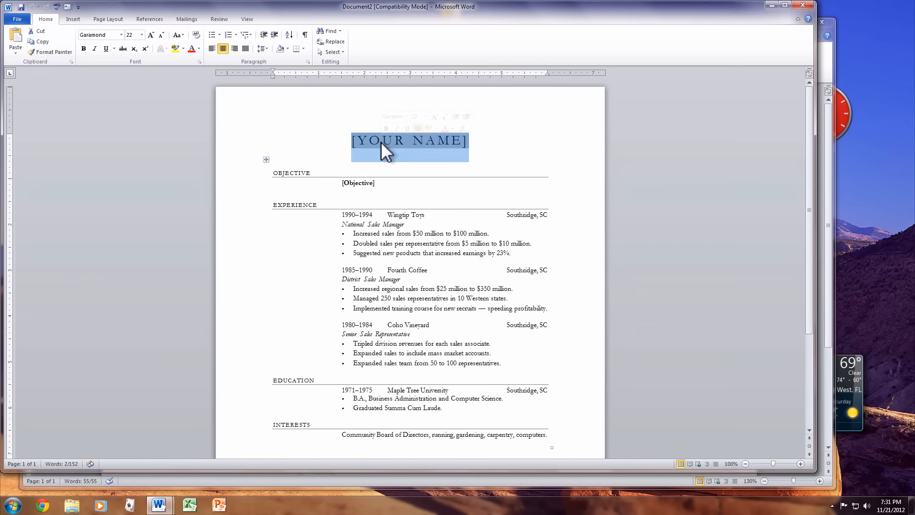
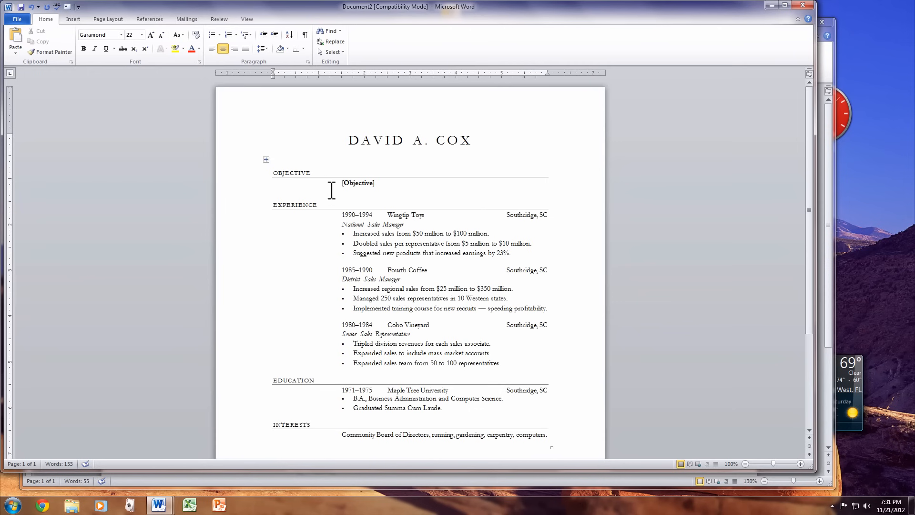
Retitle the OBJECTIVE heading to MY GOALS
{"action": "left_click", "coordinate": [276, 172]}
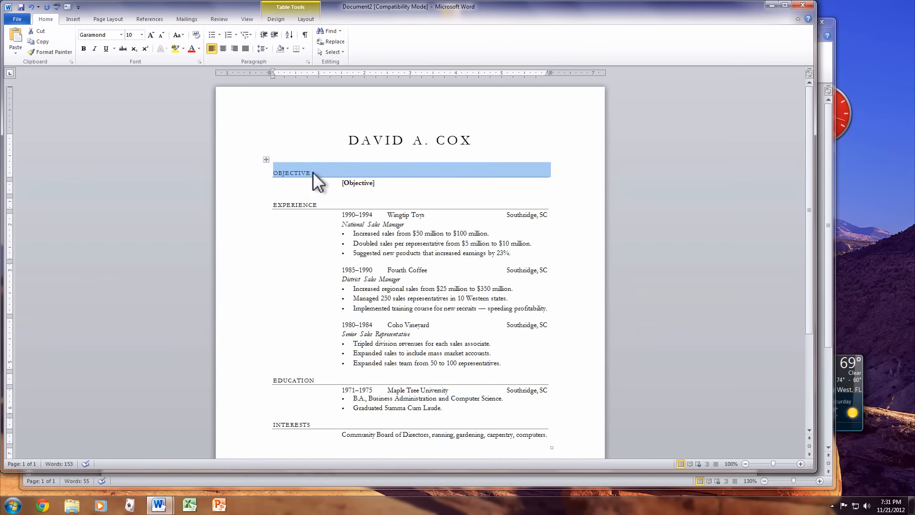
{"action": "type", "text": "MY GOALS"}
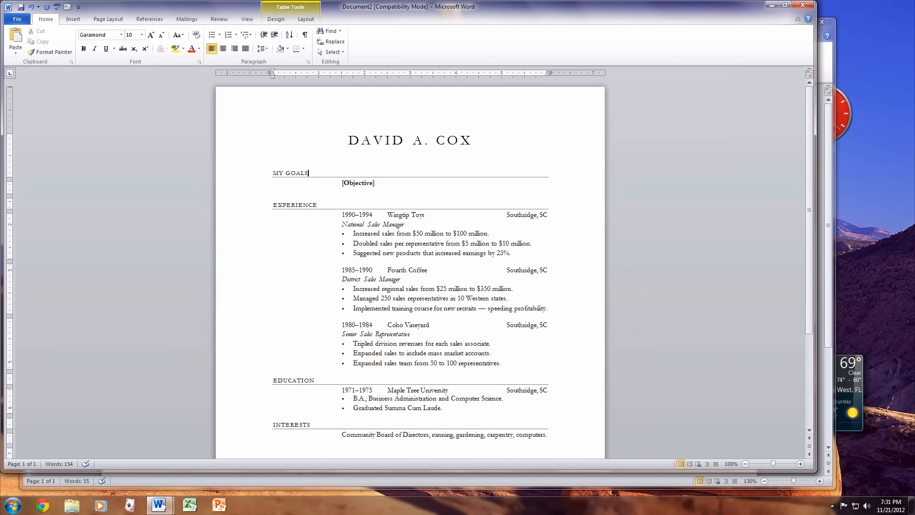
{"action": "scroll", "coordinate": [417, 325], "scroll_direction": "down", "scroll_amount": 5}
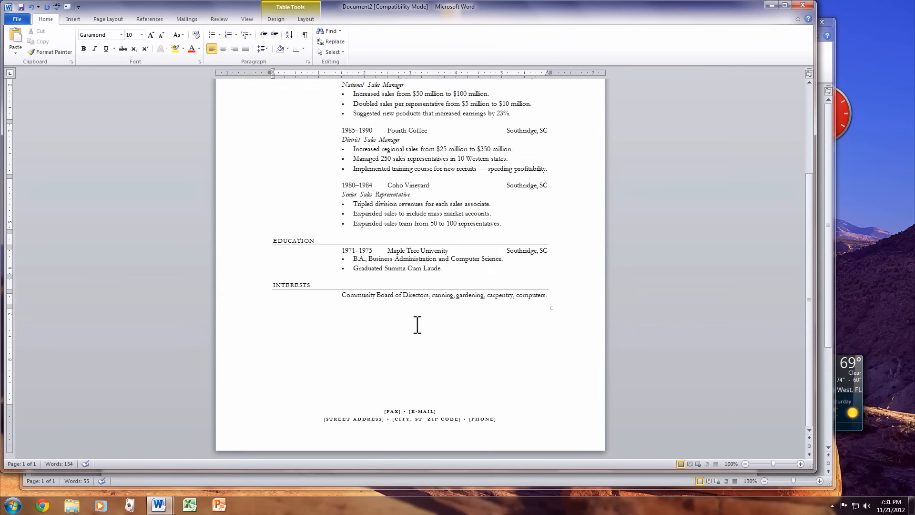
{"action": "scroll", "coordinate": [416, 325], "scroll_direction": "up", "scroll_amount": 5}
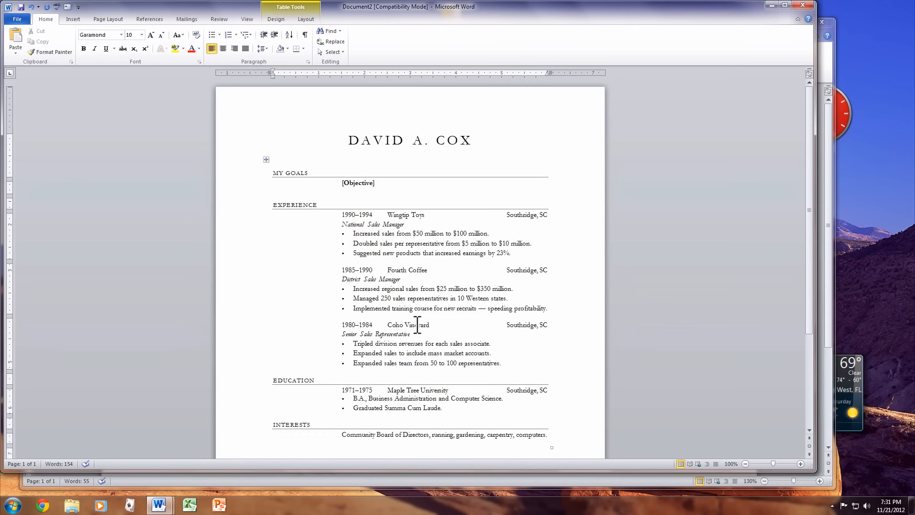
Open World's Best Father award certificate from Certificates > Other certificates as Document3
{"action": "left_click", "coordinate": [18, 19]}
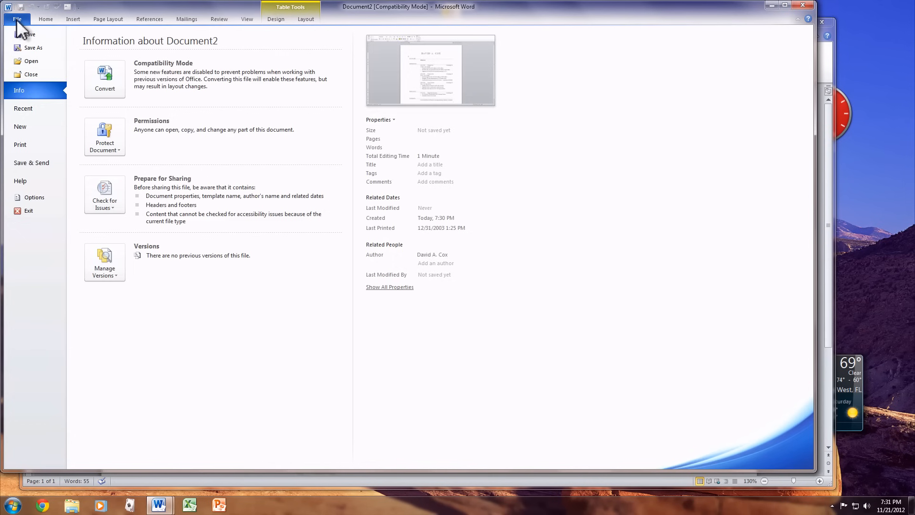
{"action": "left_click", "coordinate": [28, 127]}
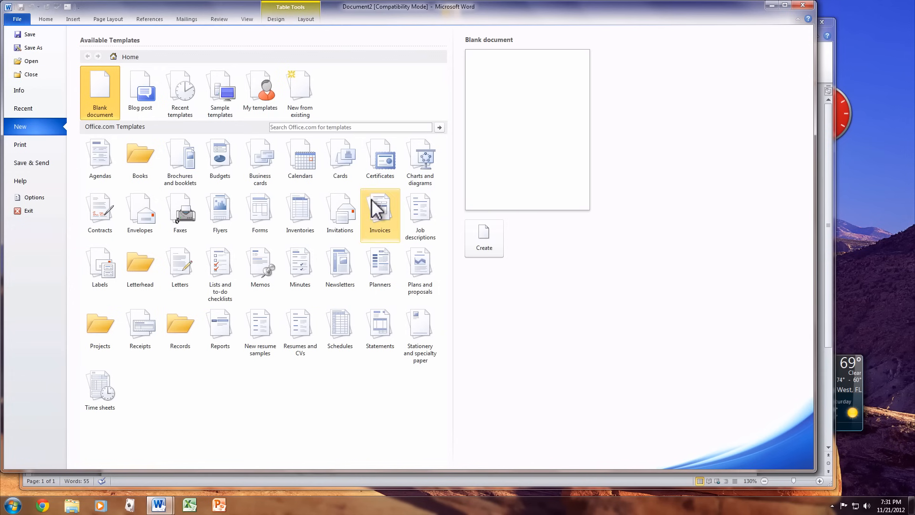
{"action": "left_click", "coordinate": [374, 161]}
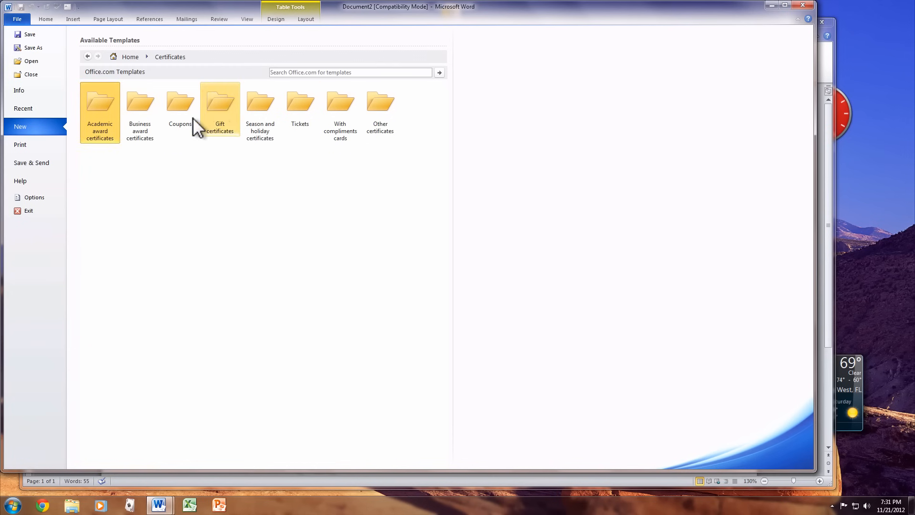
{"action": "left_click", "coordinate": [149, 101]}
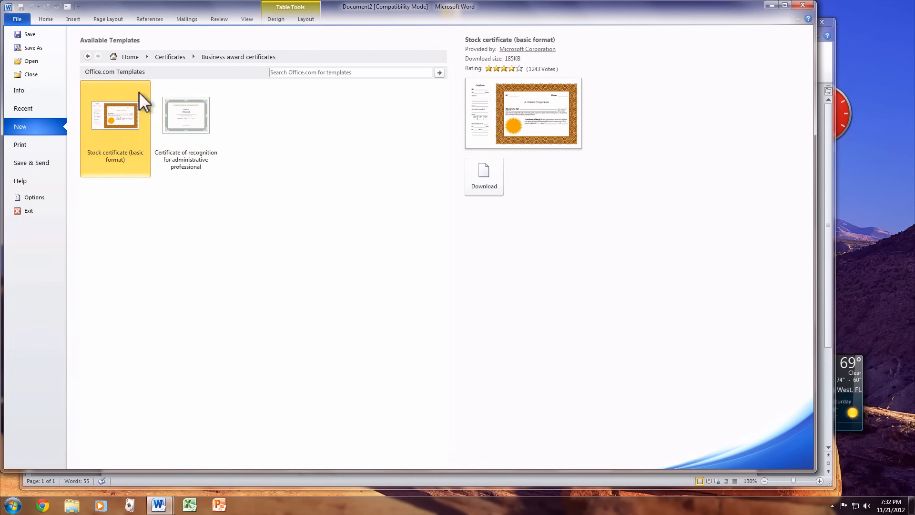
{"action": "left_click", "coordinate": [87, 57]}
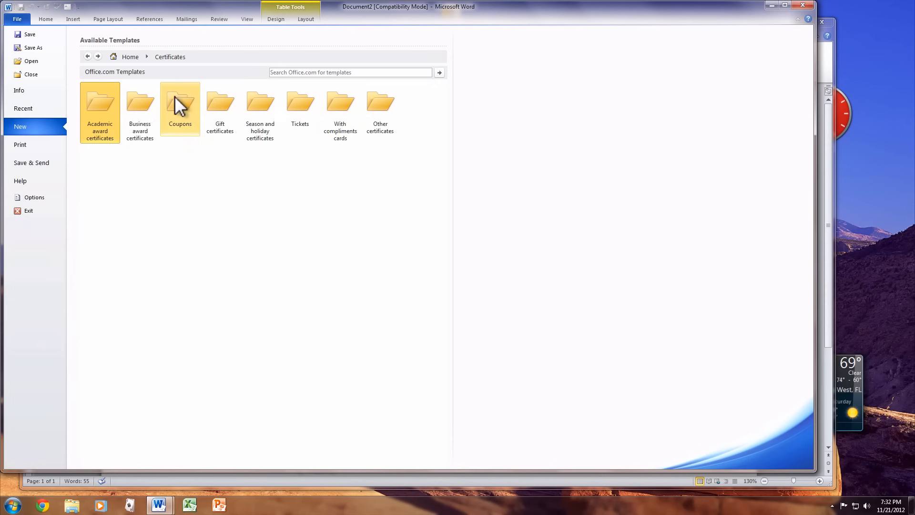
{"action": "left_click", "coordinate": [388, 98]}
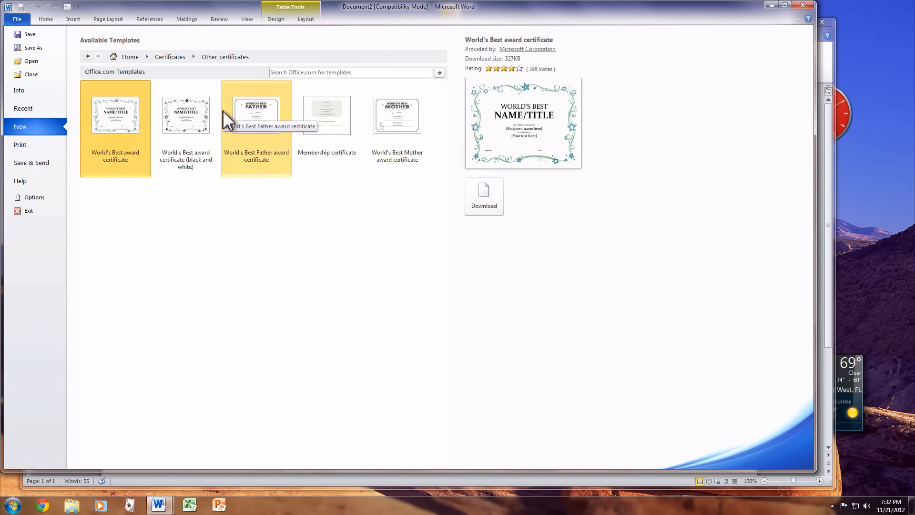
{"action": "double_click", "coordinate": [261, 123]}
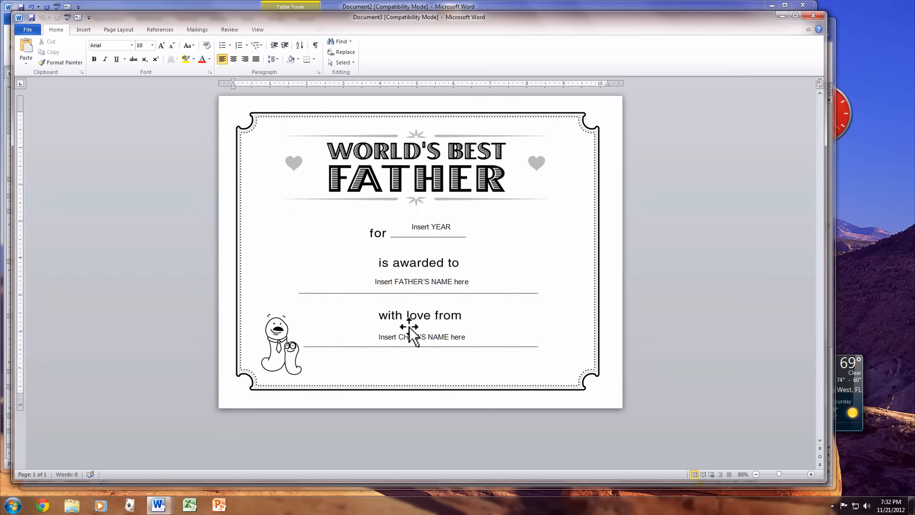
Close the Father's certificate without saving and click into the résumé's Coho Vineyard entry
{"action": "double_click", "coordinate": [19, 18]}
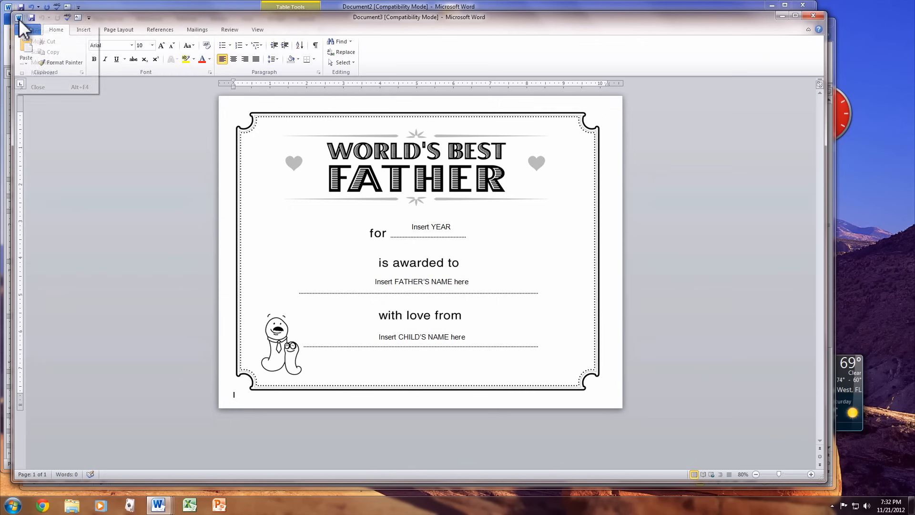
{"action": "left_click", "coordinate": [460, 263]}
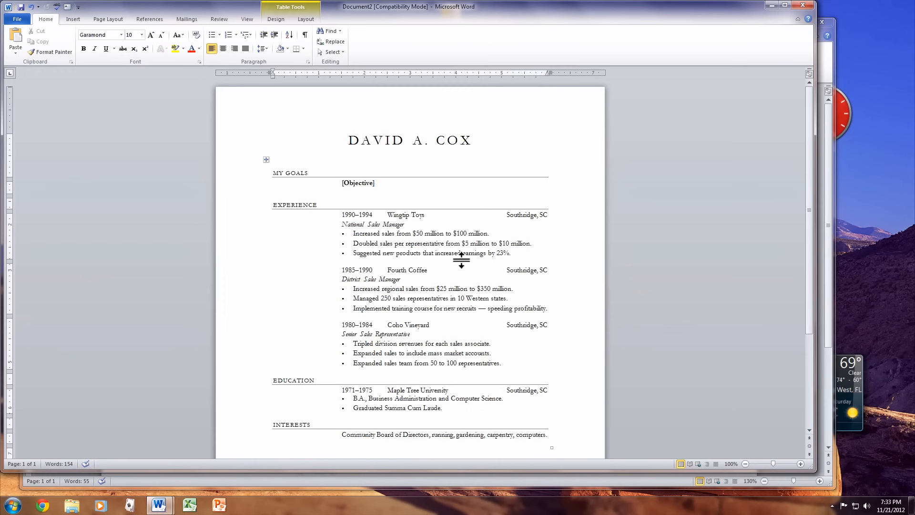
{"action": "scroll", "coordinate": [461, 259], "scroll_direction": "down", "scroll_amount": 5}
{"action": "scroll", "coordinate": [461, 259], "scroll_direction": "up", "scroll_amount": 5}
{"action": "left_click", "coordinate": [417, 324]}
Scroll through the Holiday cards templates in the Cards category of new-document templates
{"action": "left_click", "coordinate": [17, 19]}
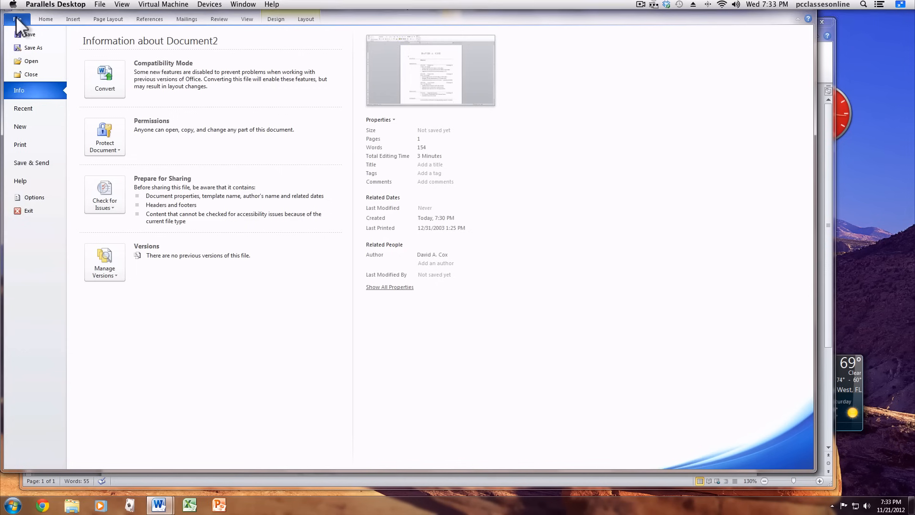
{"action": "left_click", "coordinate": [37, 126]}
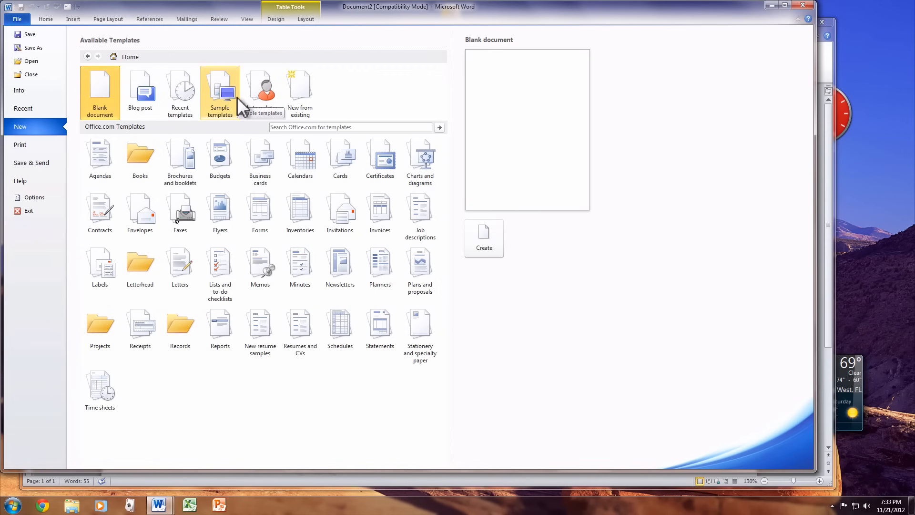
{"action": "left_click", "coordinate": [343, 152]}
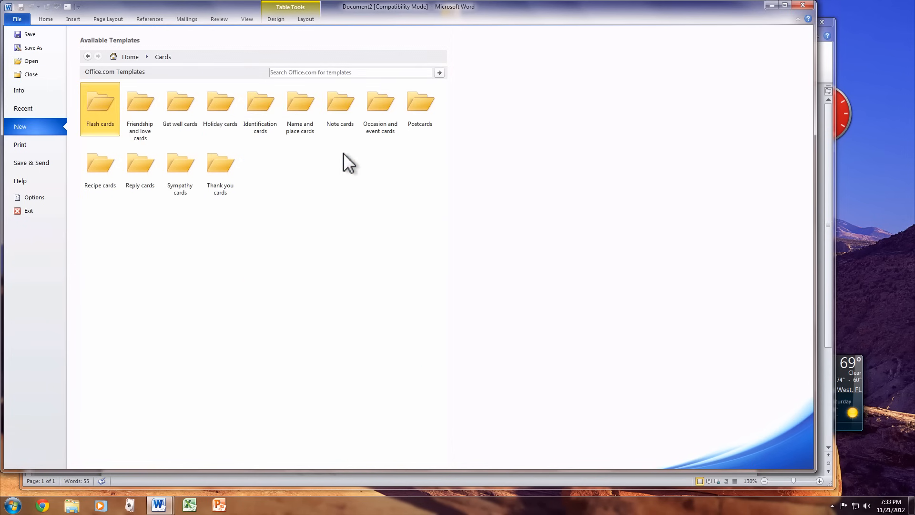
{"action": "left_click", "coordinate": [208, 109]}
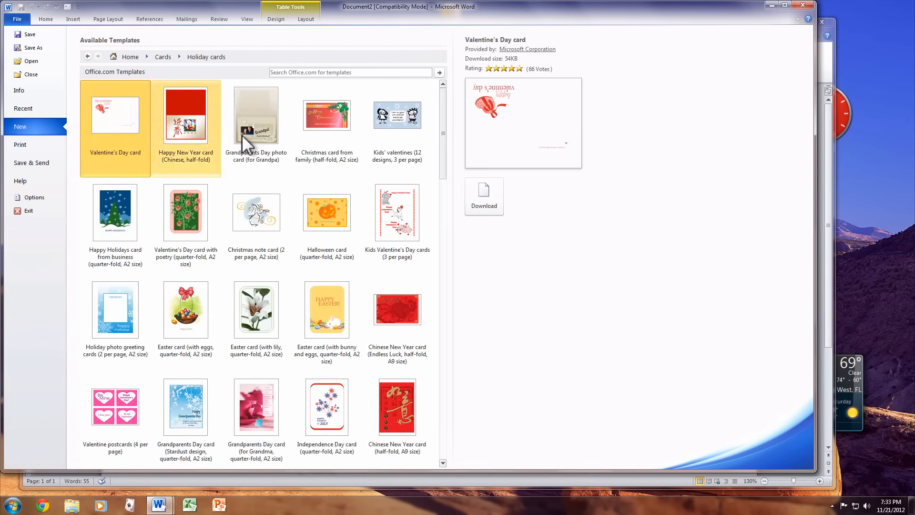
{"action": "scroll", "coordinate": [258, 164], "scroll_direction": "down", "scroll_amount": 3}
{"action": "scroll", "coordinate": [258, 164], "scroll_direction": "down", "scroll_amount": 5}
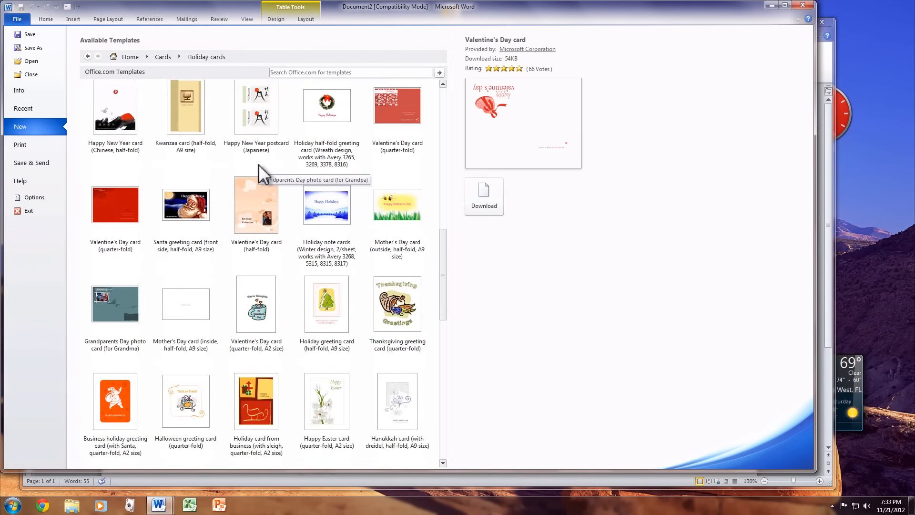
{"action": "scroll", "coordinate": [258, 164], "scroll_direction": "down", "scroll_amount": 3}
{"action": "scroll", "coordinate": [258, 164], "scroll_direction": "up", "scroll_amount": 1}
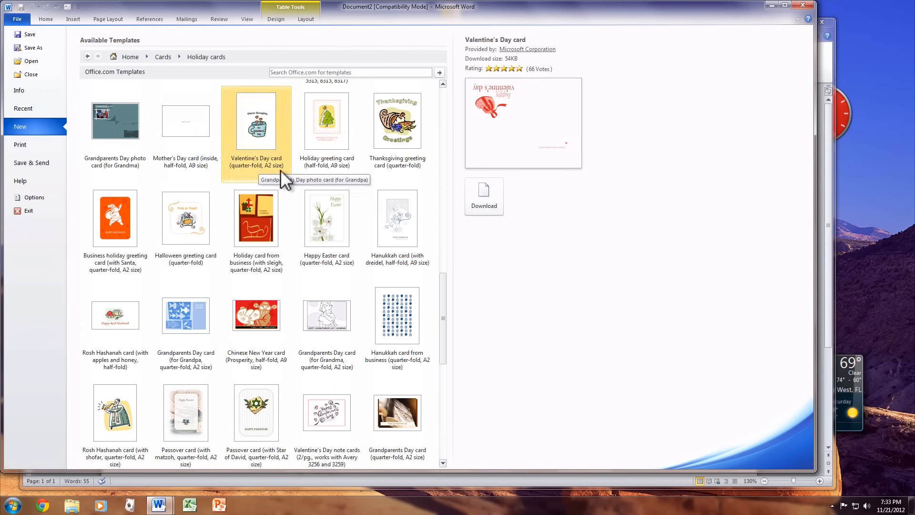
Open the Thanksgiving greeting card as Document4, scroll through it, and close it
{"action": "double_click", "coordinate": [418, 141]}
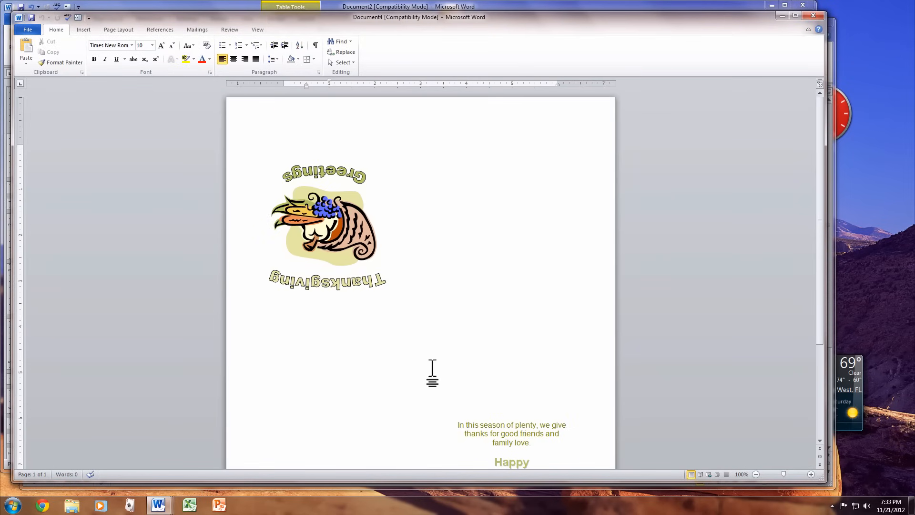
{"action": "scroll", "coordinate": [432, 374], "scroll_direction": "down", "scroll_amount": 5}
{"action": "scroll", "coordinate": [432, 374], "scroll_direction": "up", "scroll_amount": 5}
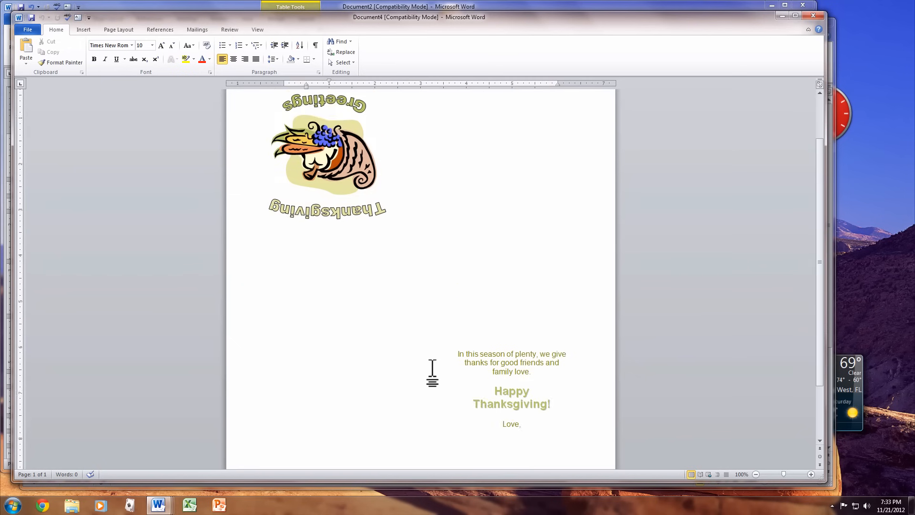
{"action": "scroll", "coordinate": [432, 374], "scroll_direction": "down", "scroll_amount": 5}
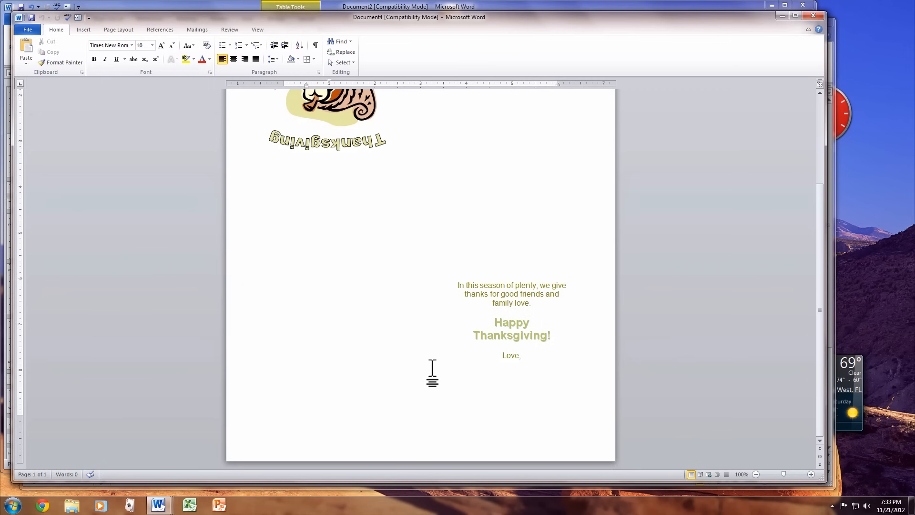
{"action": "double_click", "coordinate": [19, 16]}
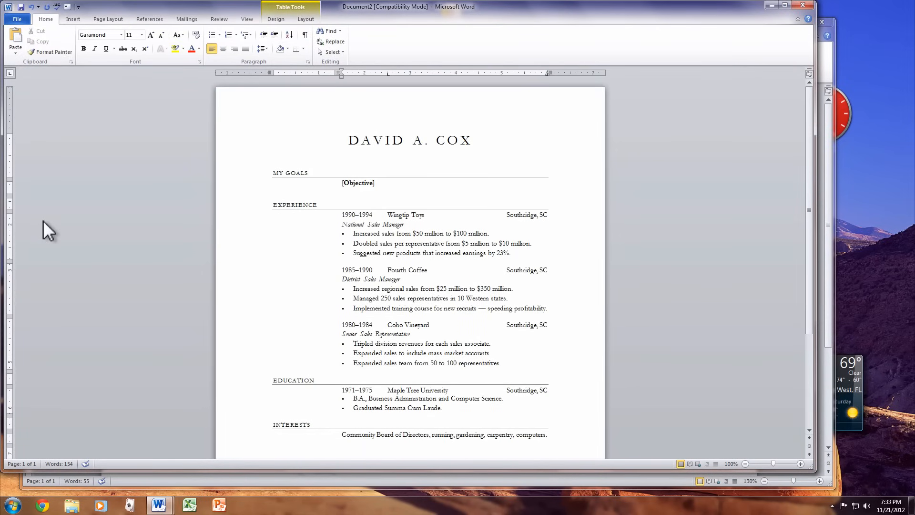
Close Document2 and Document1 without saving, then start Excel from the taskbar
{"action": "left_click", "coordinate": [803, 7]}
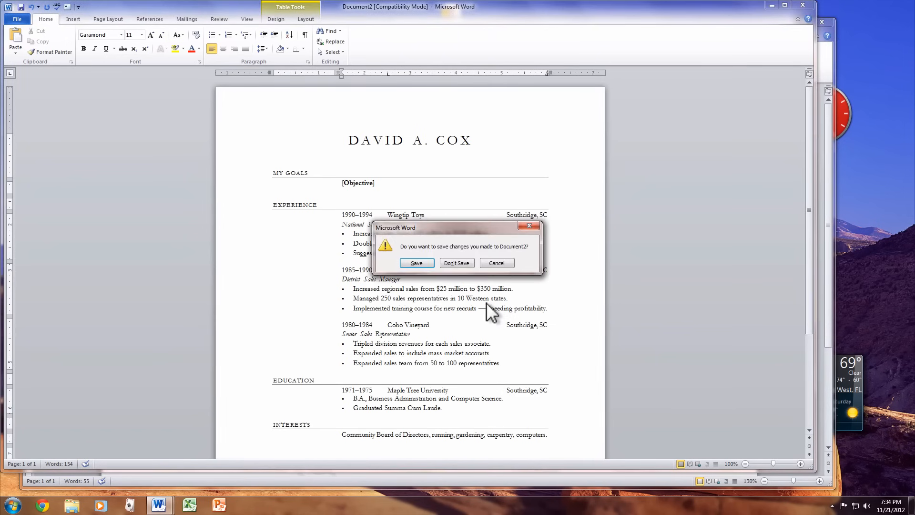
{"action": "left_click", "coordinate": [456, 262]}
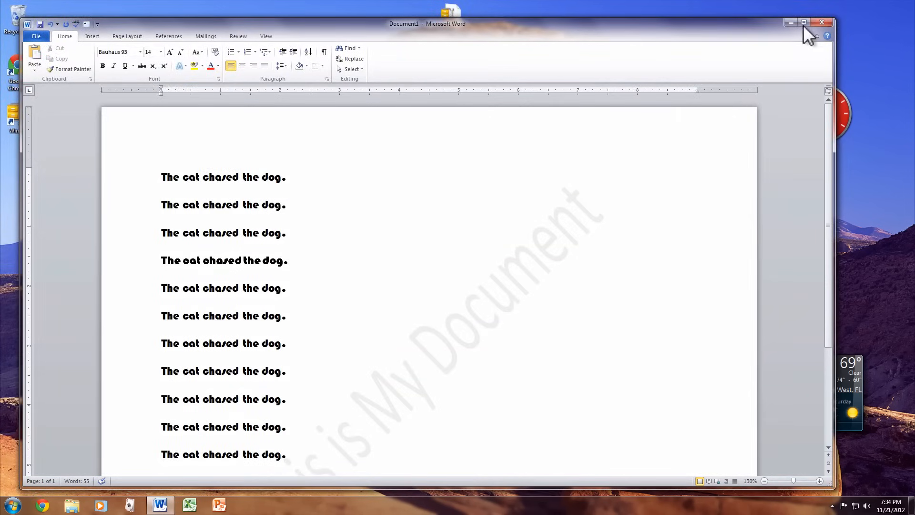
{"action": "left_click", "coordinate": [822, 21]}
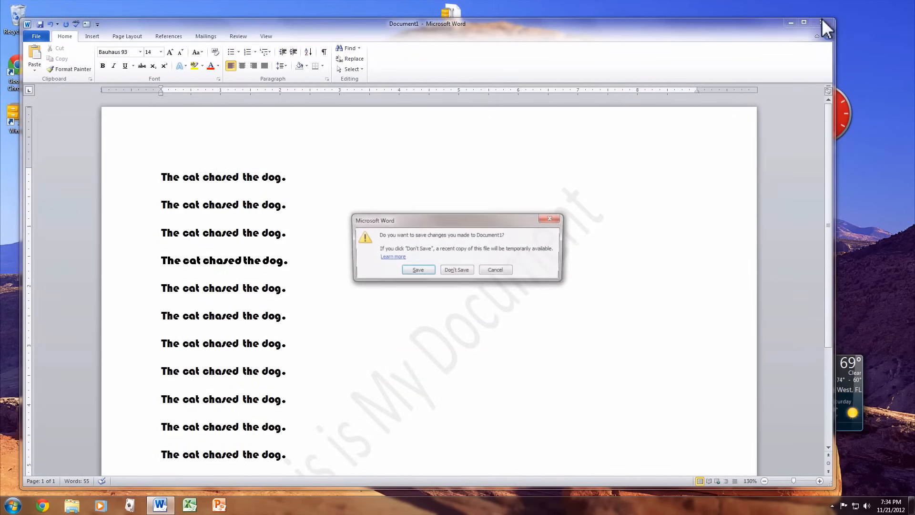
{"action": "left_click", "coordinate": [451, 271]}
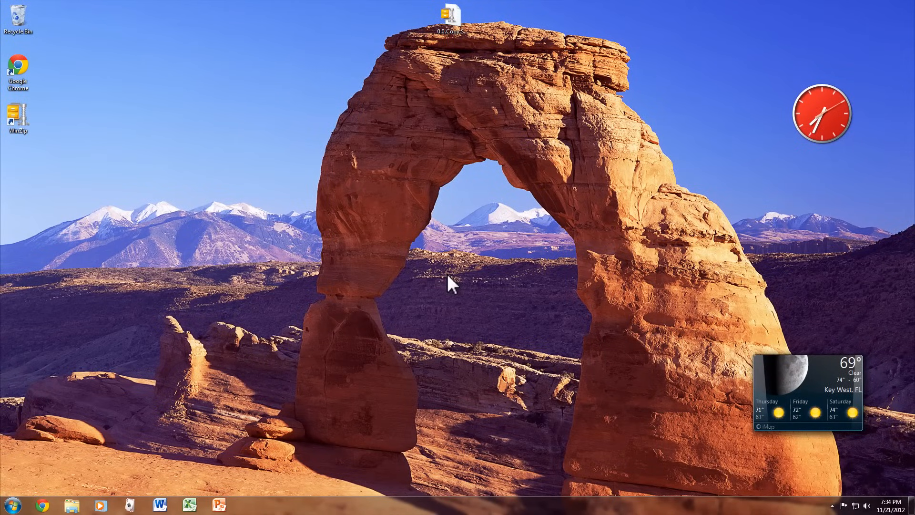
{"action": "left_click", "coordinate": [189, 504]}
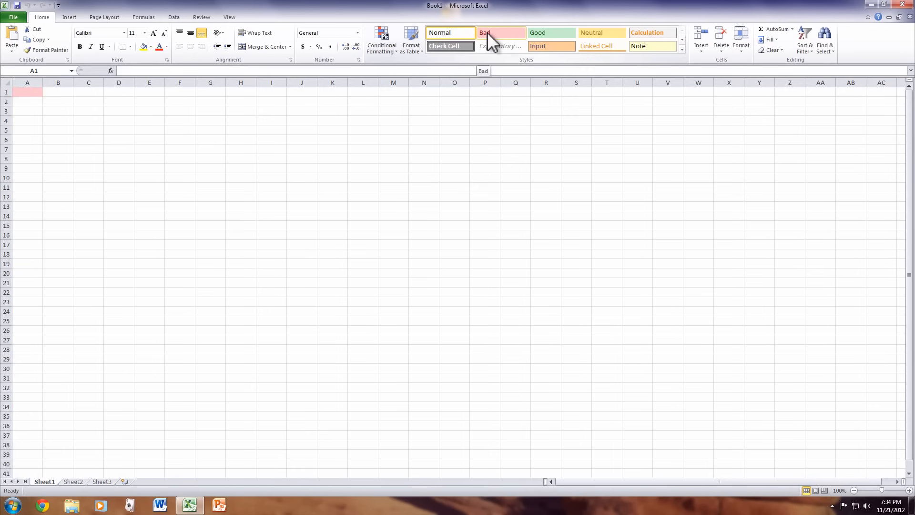
Show Excel's Insert ribbon with its table, picture and chart options
{"action": "left_click", "coordinate": [68, 17]}
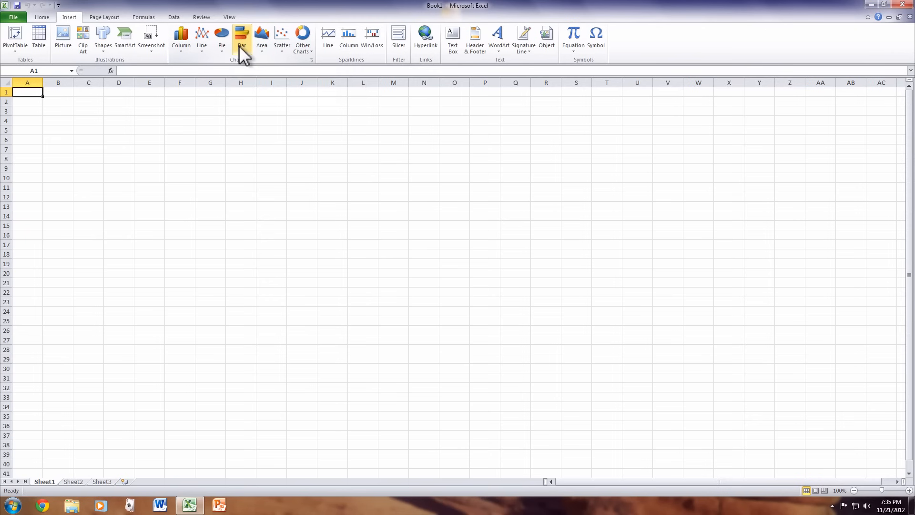
Enter 42, 452, 626, 884 and 2 down column A from A1 to A5
{"action": "left_click", "coordinate": [153, 18]}
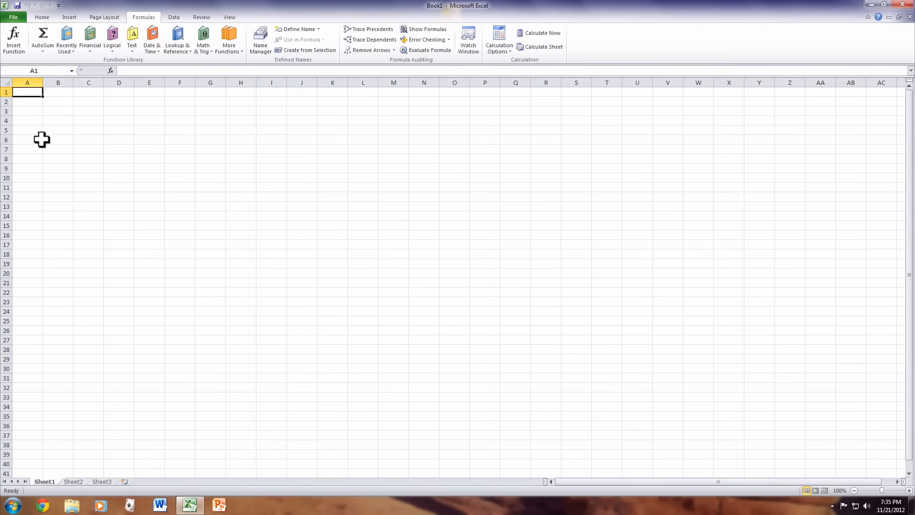
{"action": "type", "text": "42"}
{"action": "key", "text": "Return"}
{"action": "type", "text": "452"}
{"action": "key", "text": "Return"}
{"action": "type", "text": "626"}
{"action": "key", "text": "Return"}
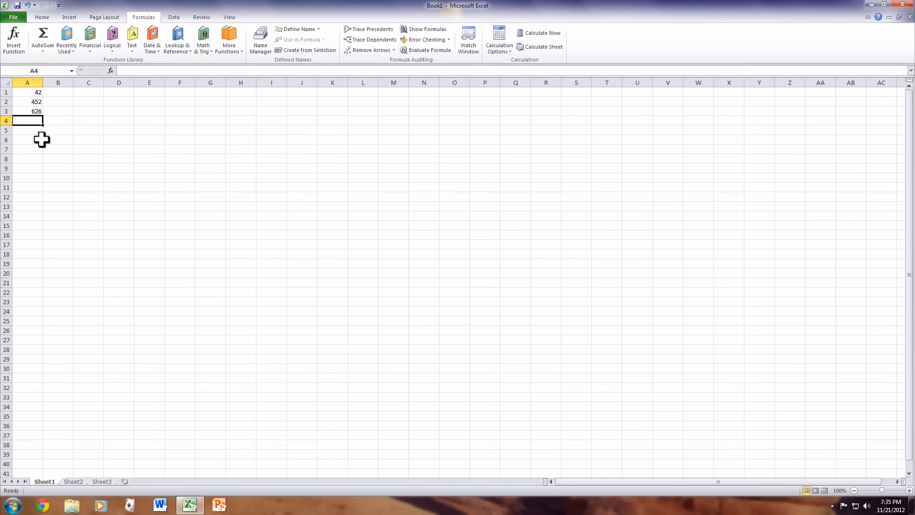
{"action": "type", "text": "884"}
{"action": "key", "text": "Return"}
{"action": "type", "text": "3"}
{"action": "key", "text": "Return"}
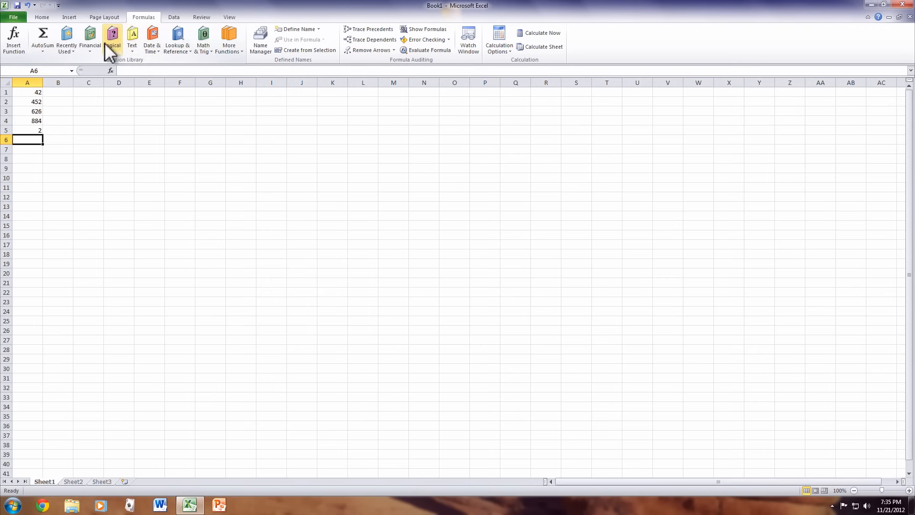
Put =SUM(A1:A5) in A6 via Recently Used, giving 2006
{"action": "left_click", "coordinate": [70, 46]}
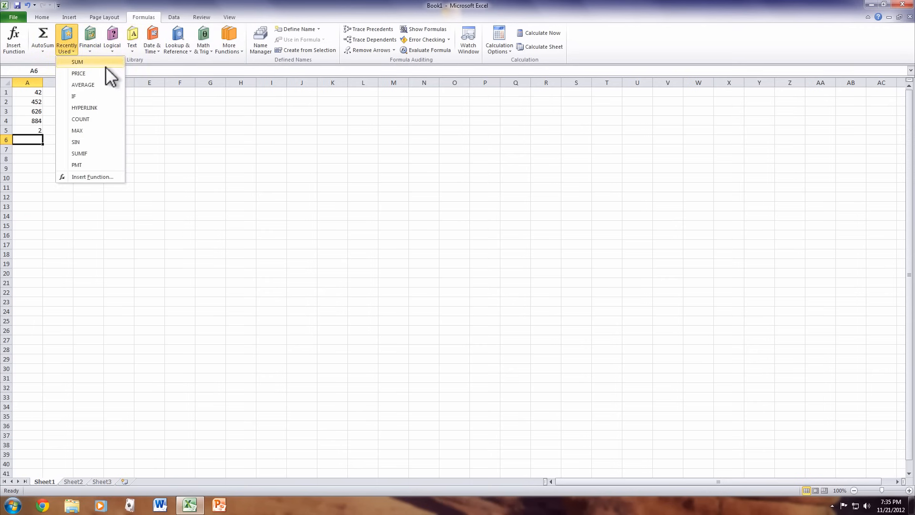
{"action": "left_click", "coordinate": [91, 62]}
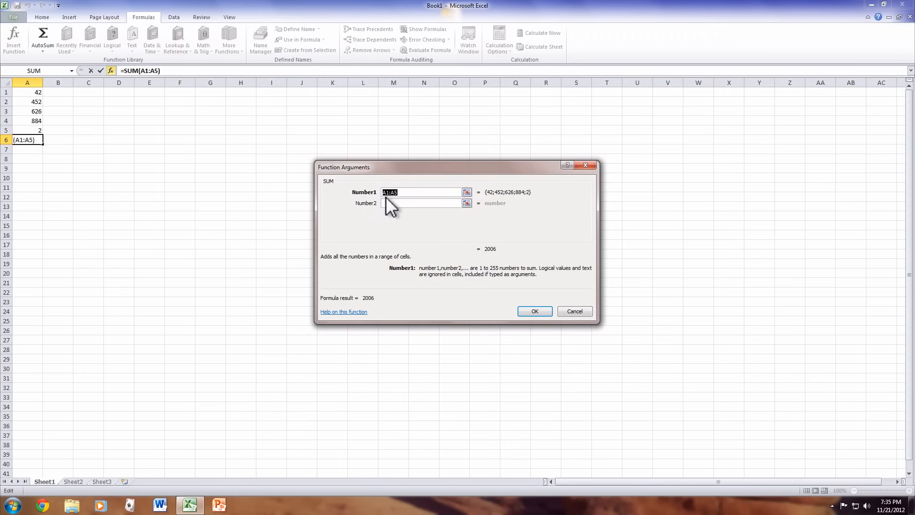
{"action": "left_click", "coordinate": [535, 312]}
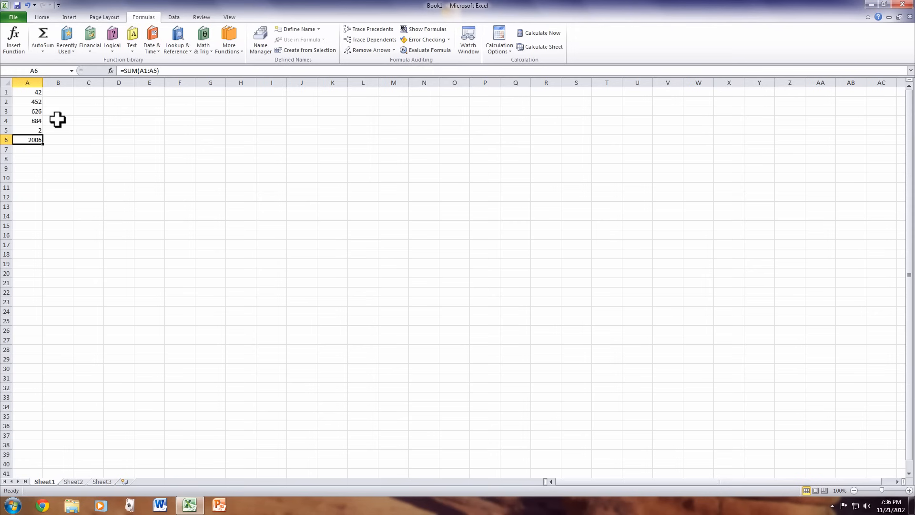
{"action": "left_click", "coordinate": [13, 18]}
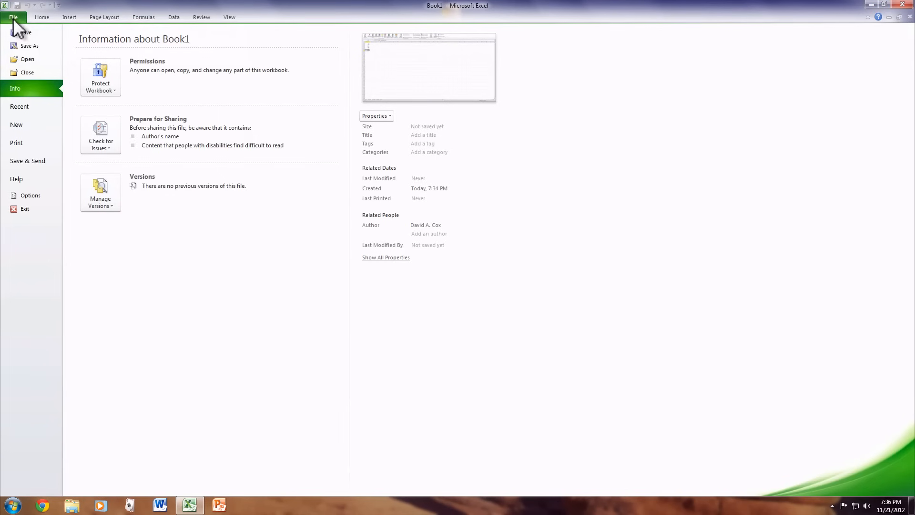
From Invoices > Bids and quotes, preview Sales quote (Garamond Gray), then create a Service quote (Simple Lines) workbook
{"action": "left_click", "coordinate": [33, 123]}
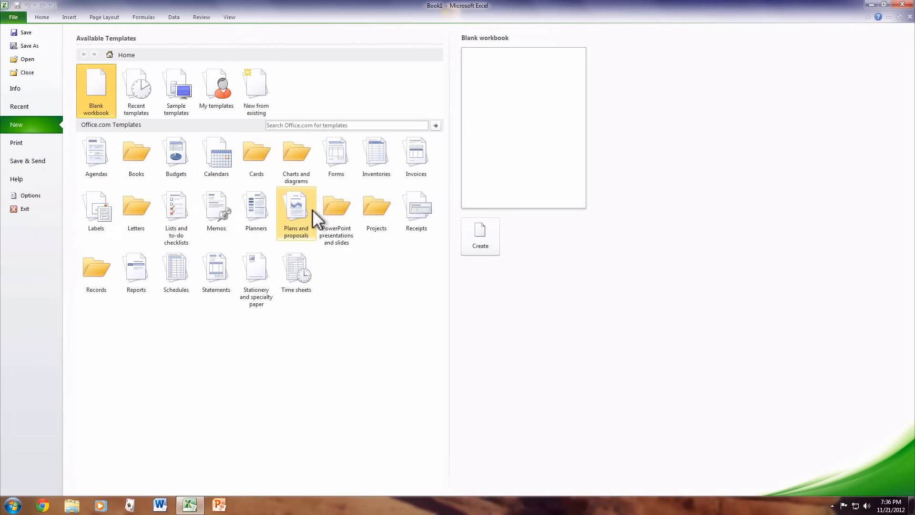
{"action": "left_click", "coordinate": [413, 159]}
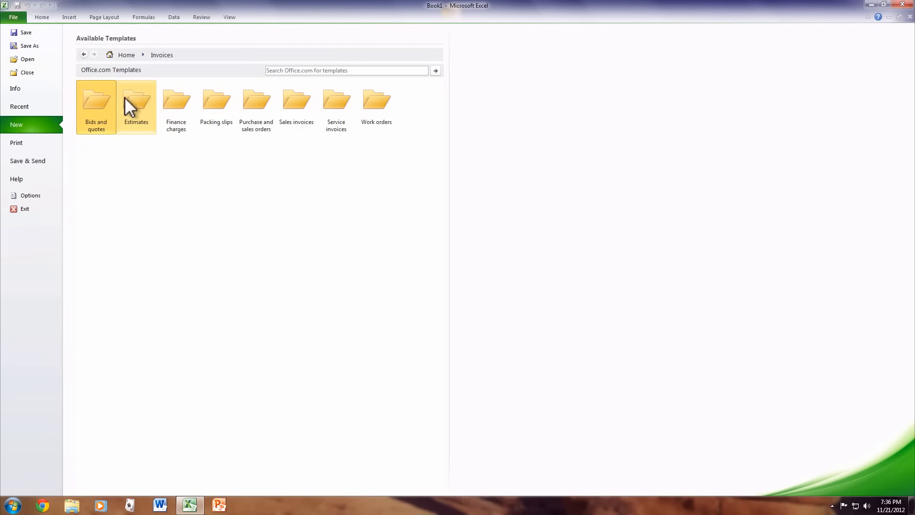
{"action": "left_click", "coordinate": [88, 103]}
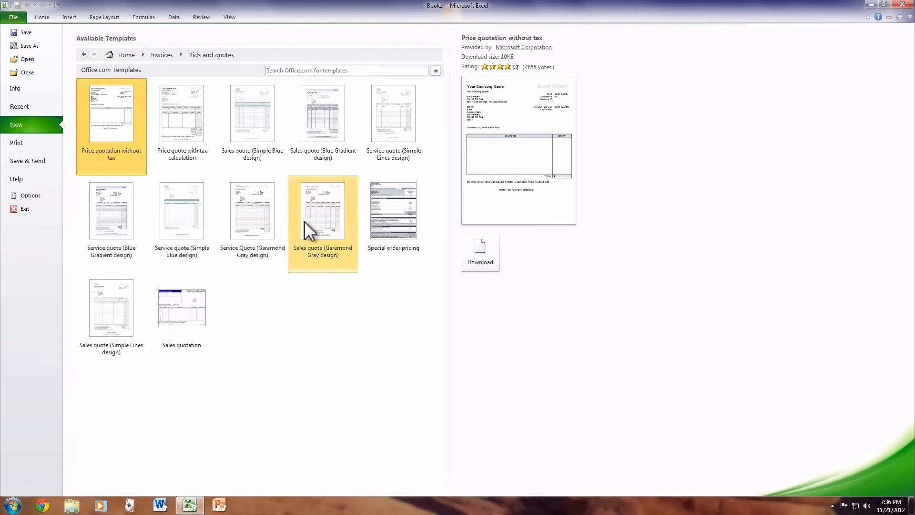
{"action": "left_click", "coordinate": [308, 194]}
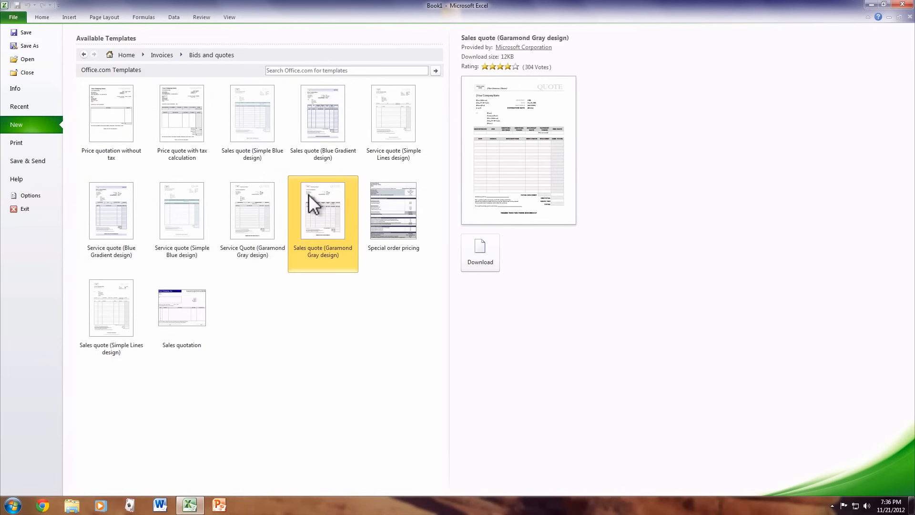
{"action": "double_click", "coordinate": [391, 114]}
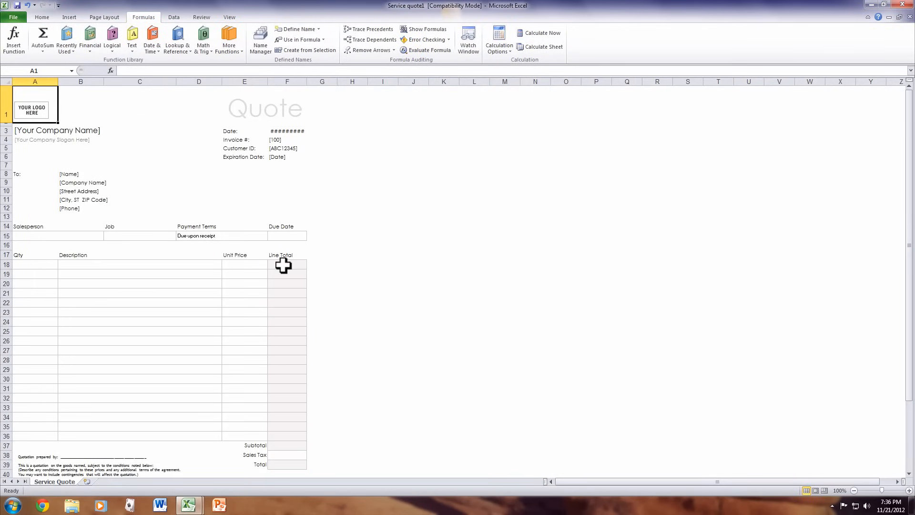
Select and deselect the logo placeholder in Service quote1, then show the View tab's options
{"action": "scroll", "coordinate": [284, 266], "scroll_direction": "down", "scroll_amount": 1}
{"action": "scroll", "coordinate": [284, 265], "scroll_direction": "up", "scroll_amount": 1}
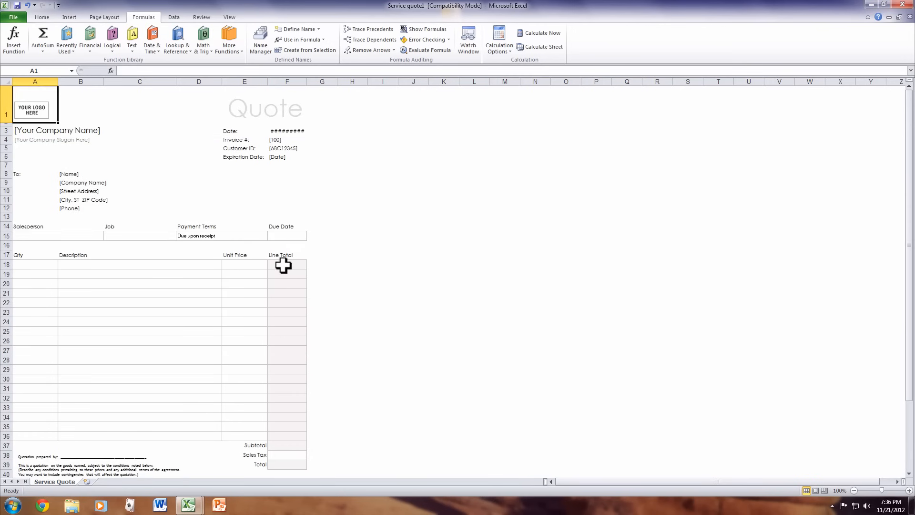
{"action": "left_click", "coordinate": [33, 107]}
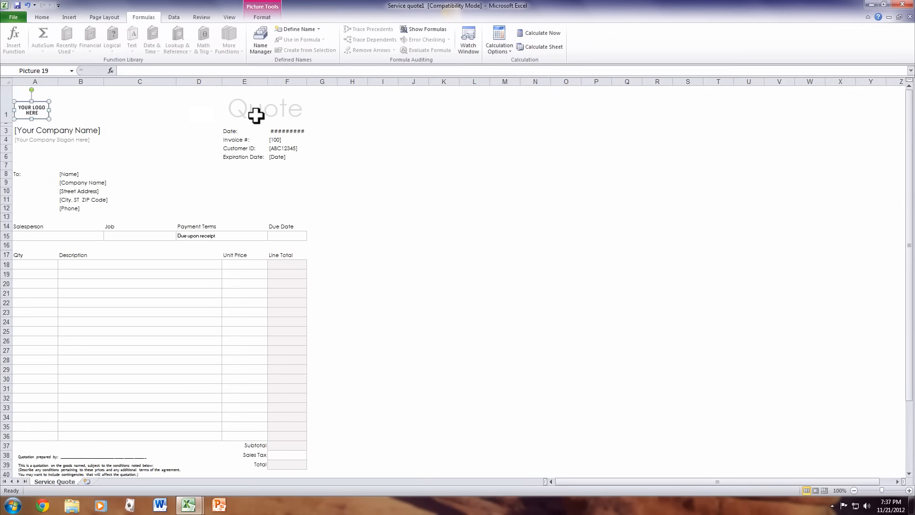
{"action": "left_click", "coordinate": [95, 276]}
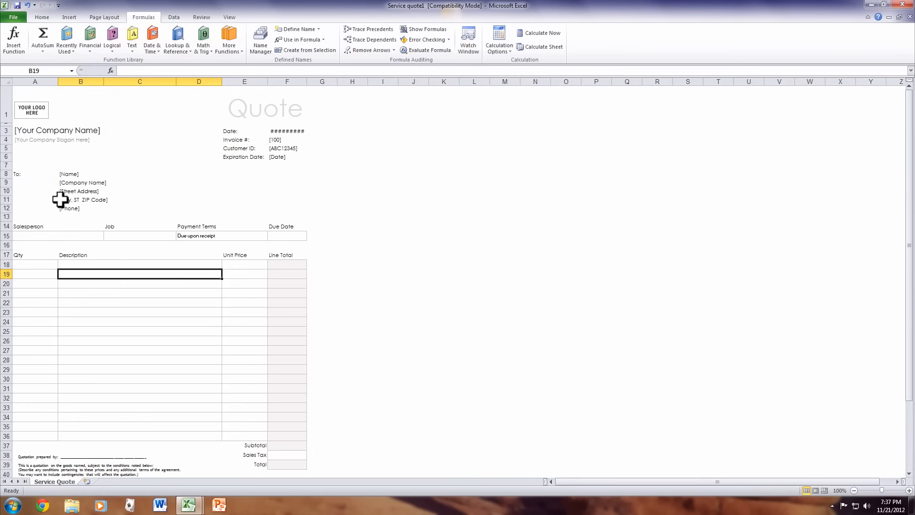
{"action": "left_click", "coordinate": [229, 18]}
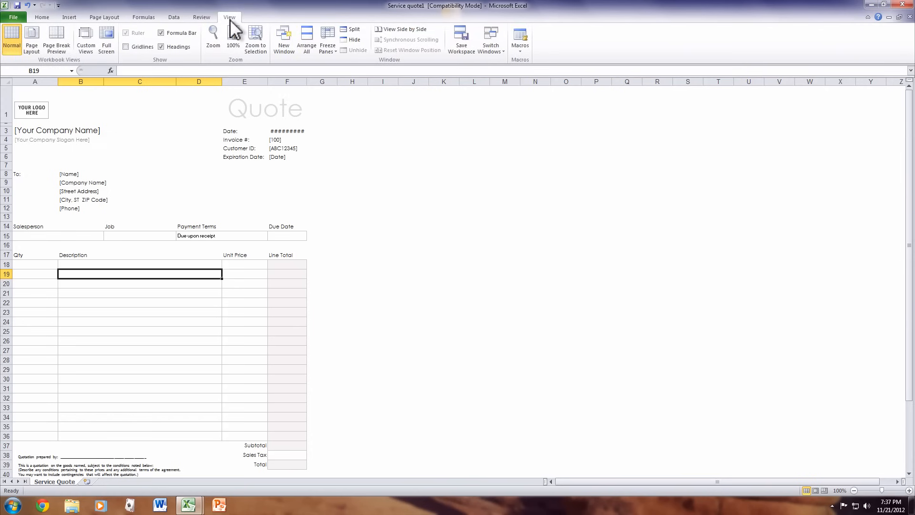
Create Expense budget1 from the Budgets > Business budgets 'Expense budget spreadsheet' template
{"action": "left_click", "coordinate": [16, 18]}
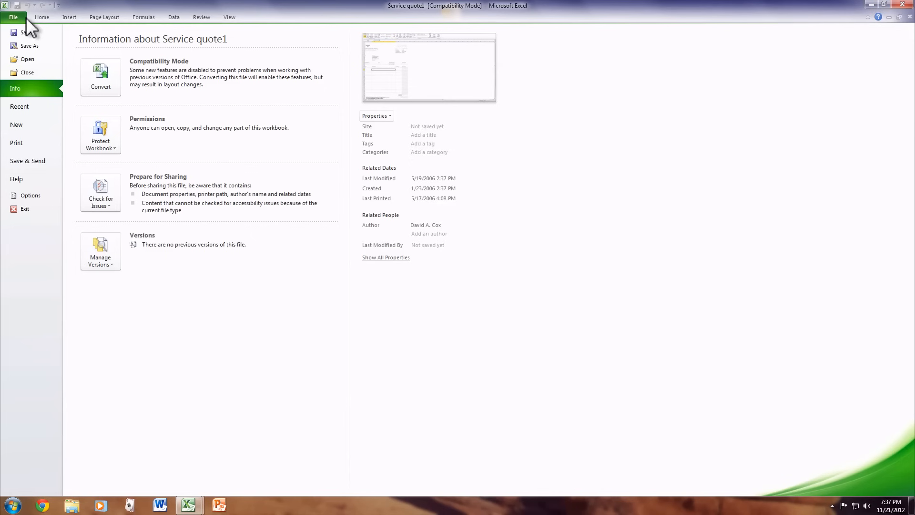
{"action": "left_click", "coordinate": [19, 123]}
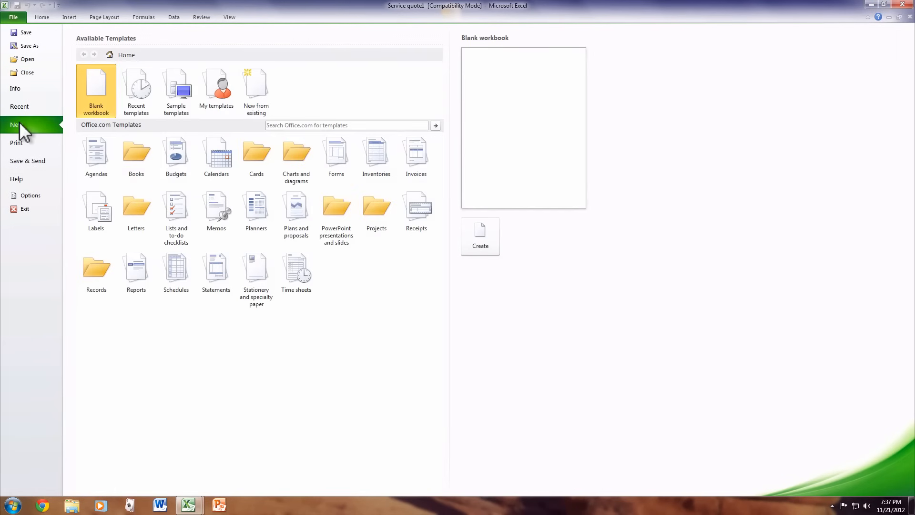
{"action": "left_click", "coordinate": [183, 156]}
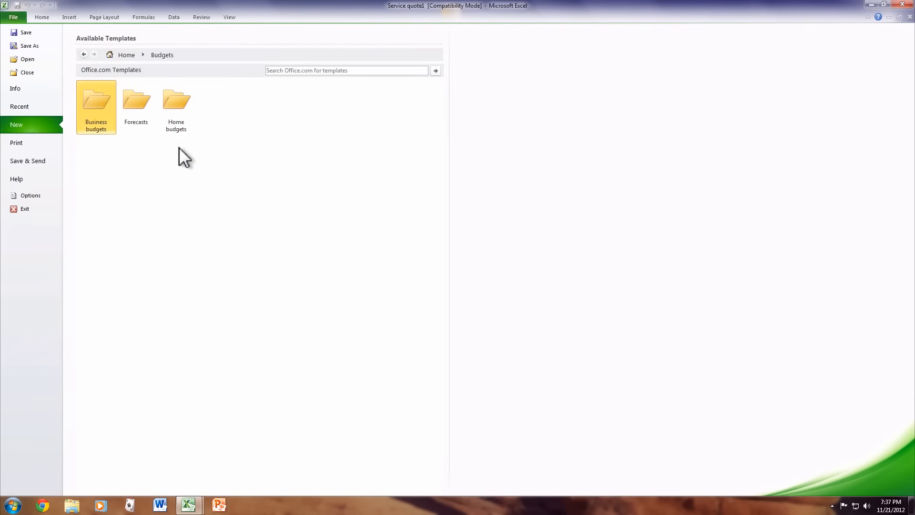
{"action": "left_click", "coordinate": [100, 108]}
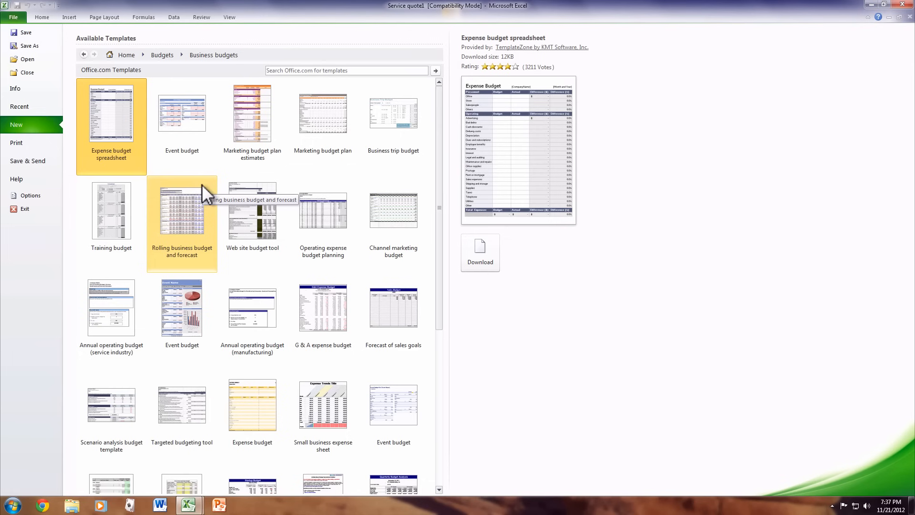
{"action": "double_click", "coordinate": [106, 121]}
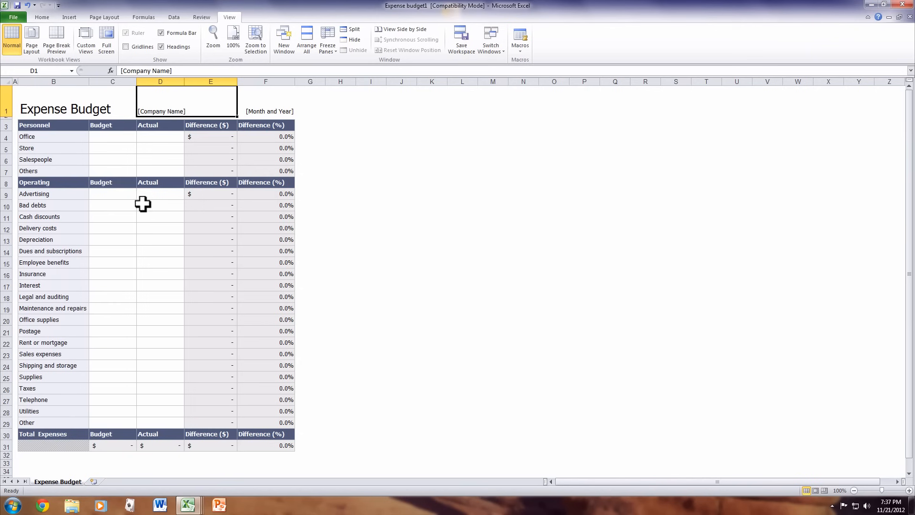
Enter Advertising's budget 50 and actual 30 starting at C9, then close the Expense budget1 window
{"action": "left_click", "coordinate": [121, 197]}
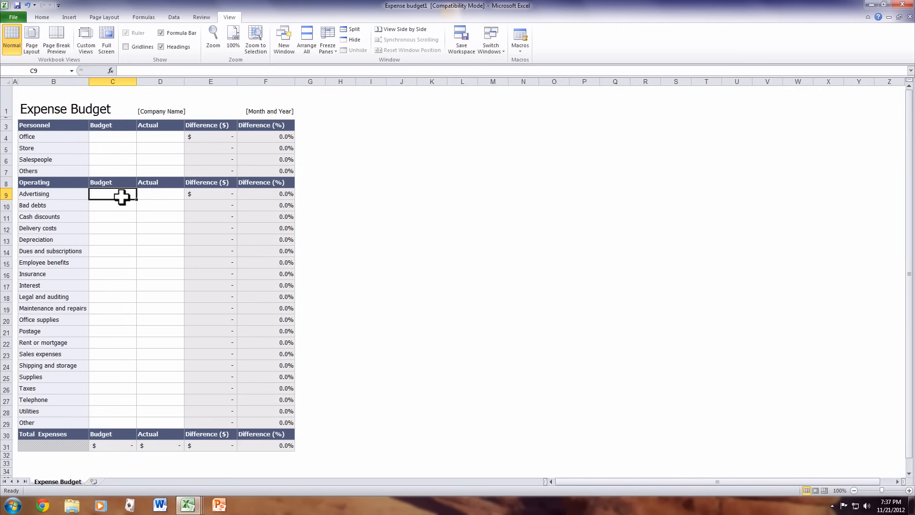
{"action": "type", "text": "50"}
{"action": "key", "text": "Tab"}
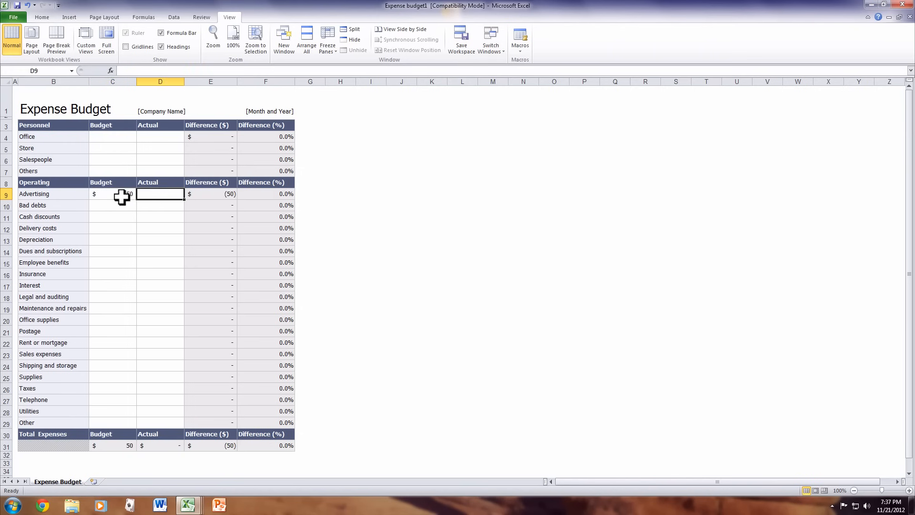
{"action": "type", "text": "30"}
{"action": "key", "text": "Tab"}
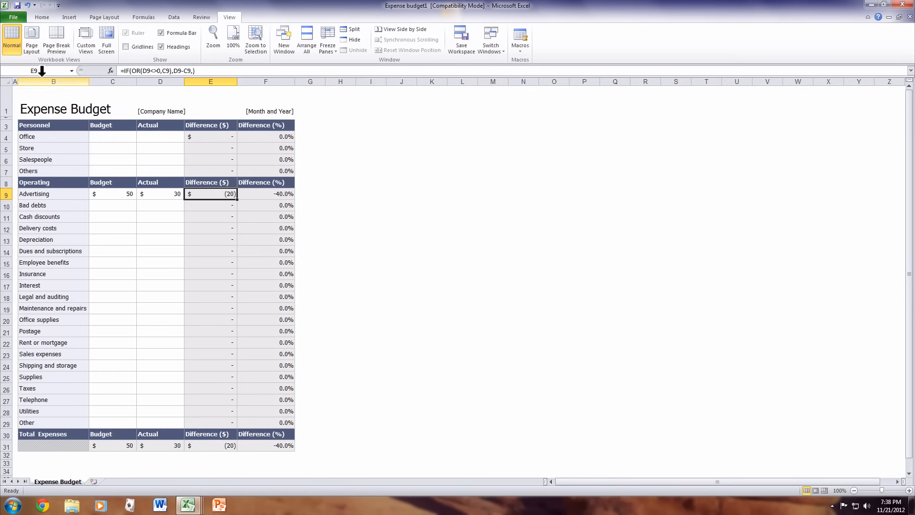
{"action": "double_click", "coordinate": [4, 6]}
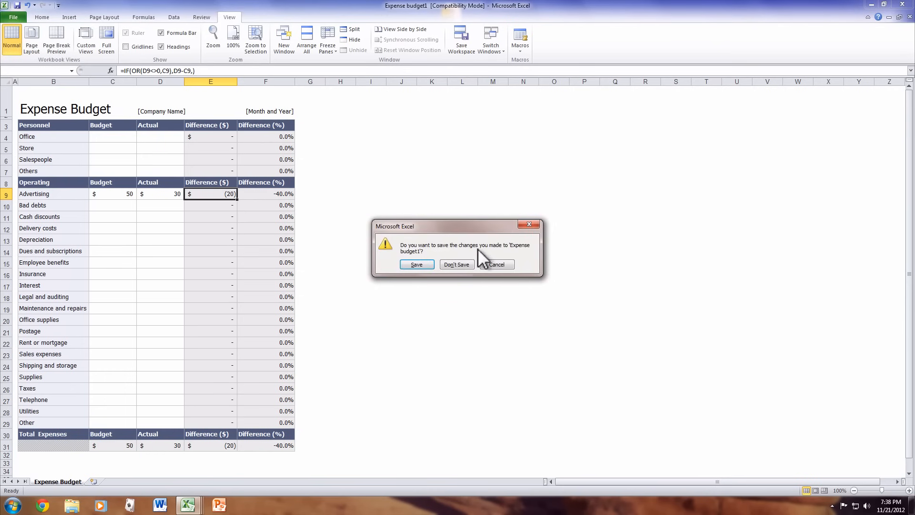
Close Expense budget1, Service quote1 and Book1 without saving, exiting Excel, and launch PowerPoint
{"action": "left_click", "coordinate": [466, 262]}
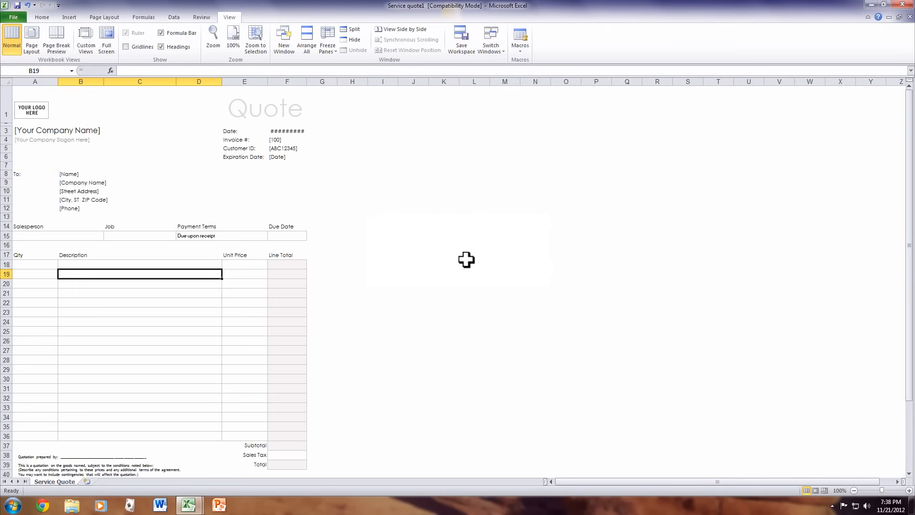
{"action": "left_click", "coordinate": [900, 5]}
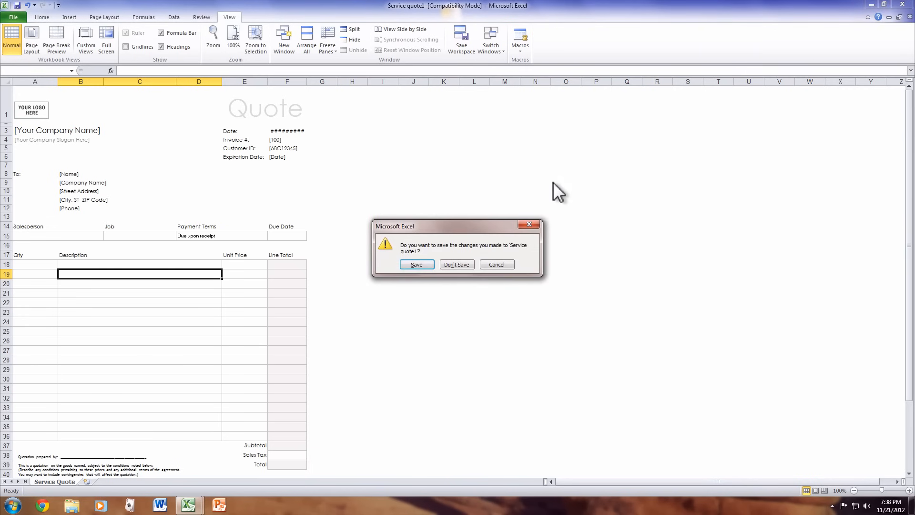
{"action": "left_click", "coordinate": [465, 263]}
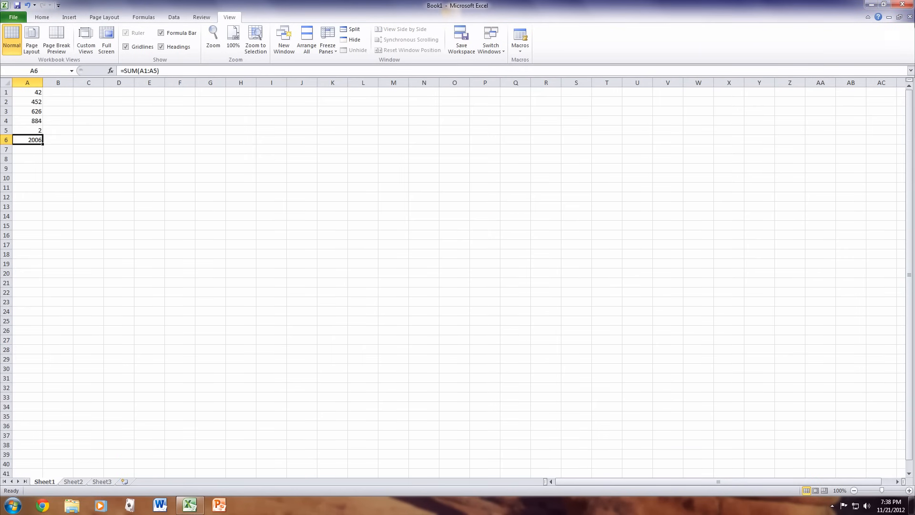
{"action": "left_click", "coordinate": [902, 5]}
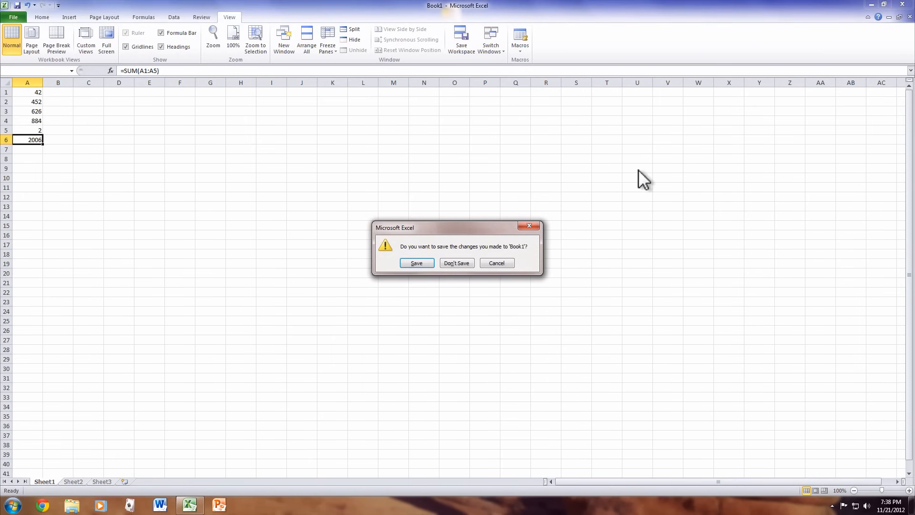
{"action": "left_click", "coordinate": [457, 263]}
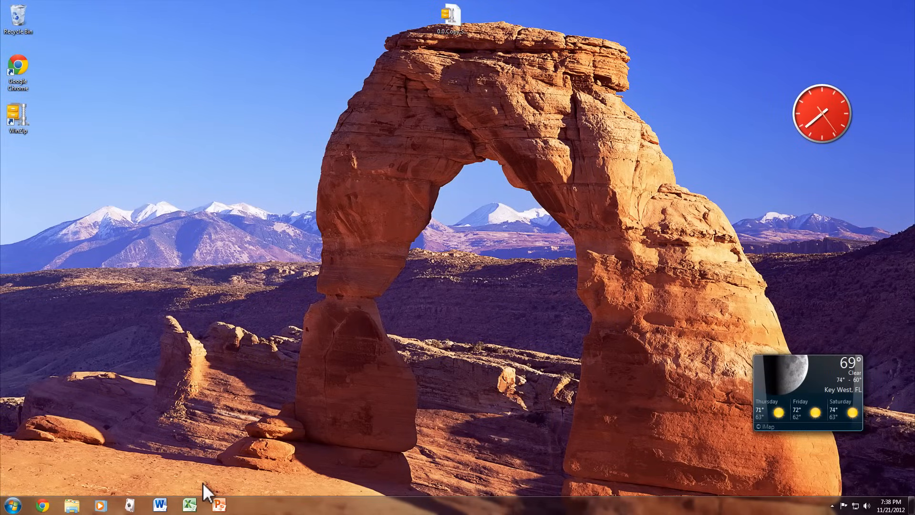
{"action": "left_click", "coordinate": [227, 508]}
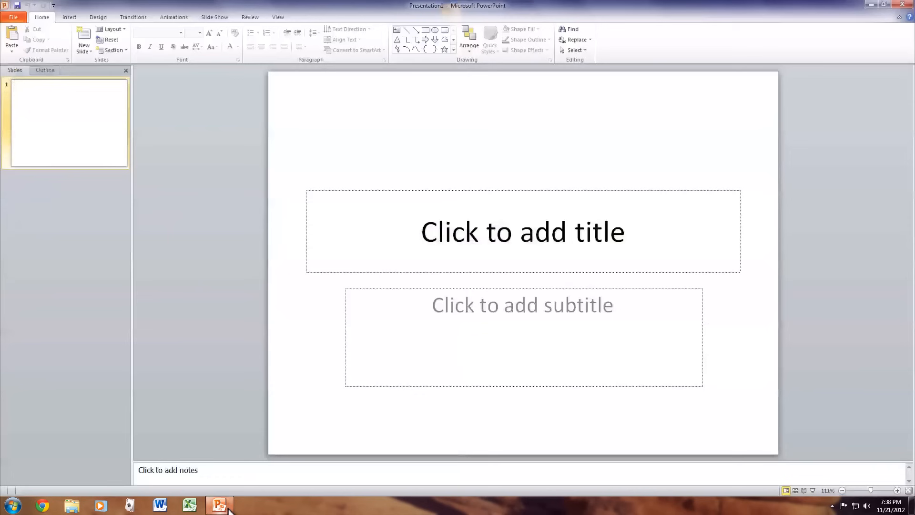